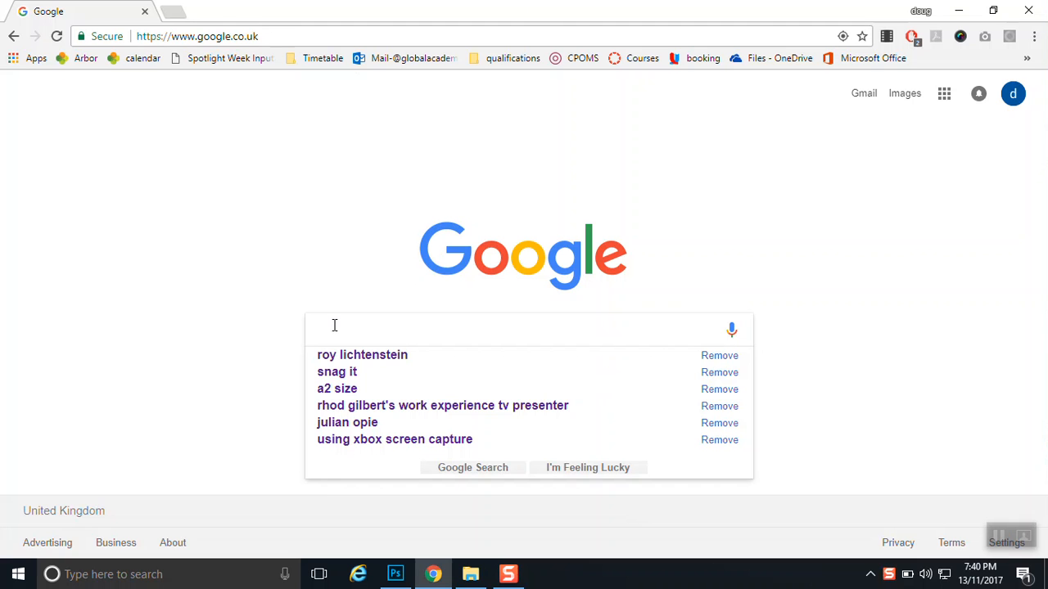
Step: Search the web for "eboy" and open the official eBoy website from the results
text(boy)
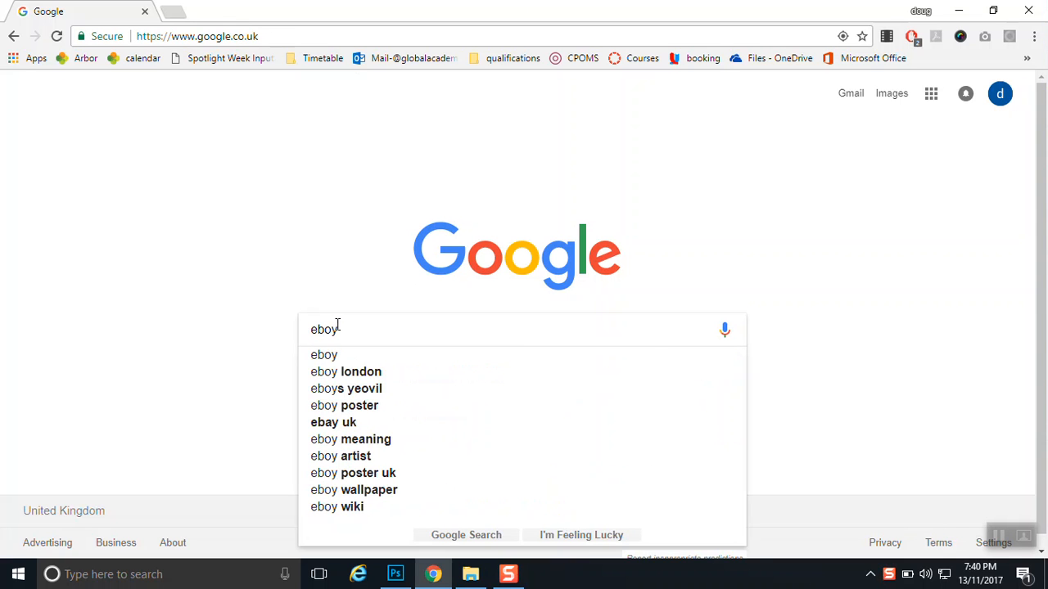
key(Return)
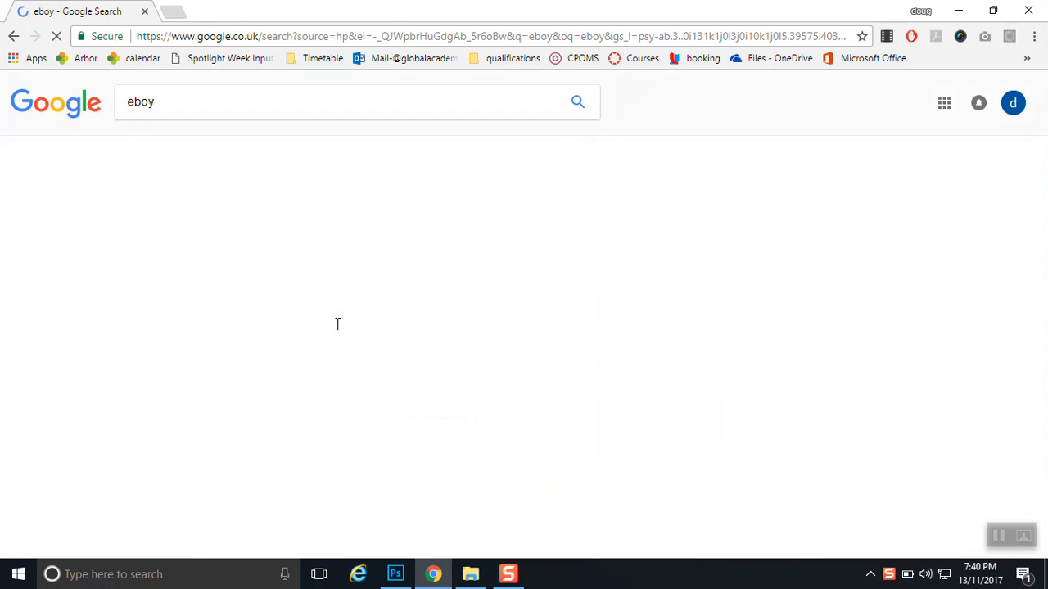
click(152, 215)
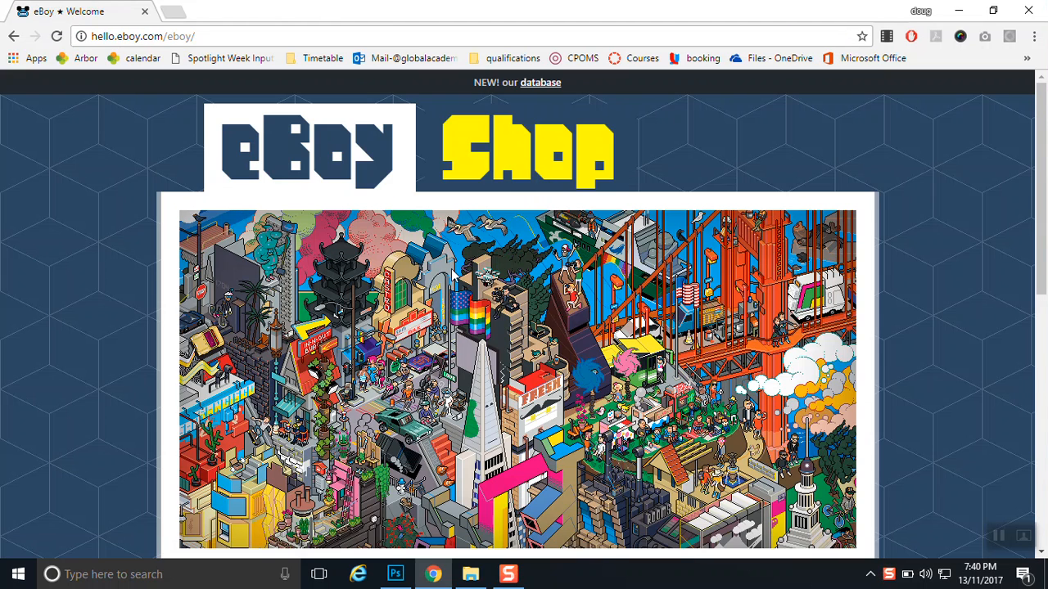
Step: Look over the eBoy homepage artwork and categories, and open the Portraits category
scroll(452, 276, down, 2)
scroll(449, 277, up, 1)
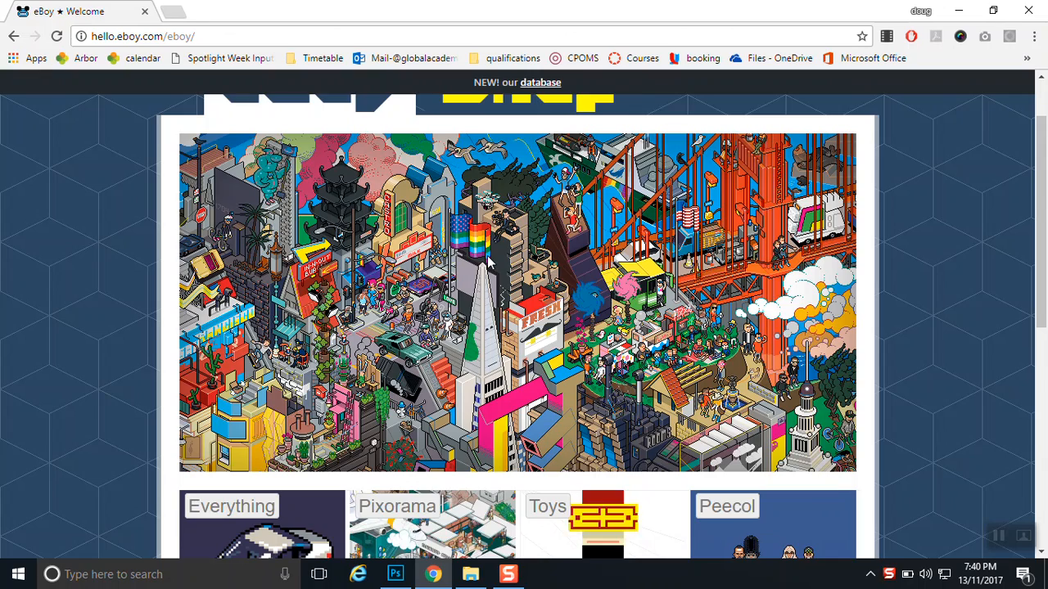
scroll(487, 258, down, 3)
scroll(486, 255, down, 3)
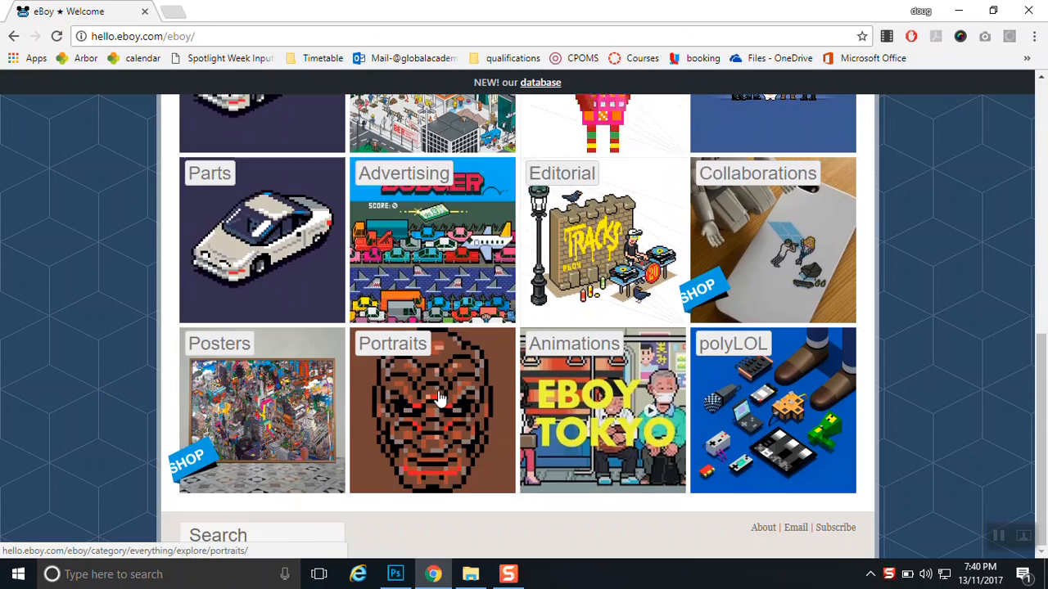
click(439, 397)
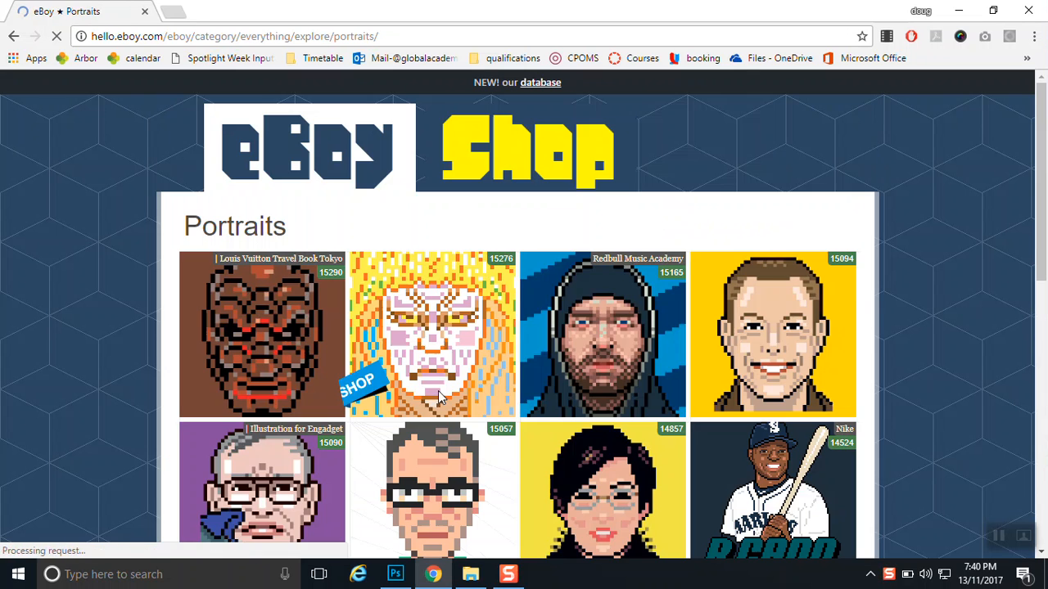
Step: Examine the pixel-art portraits on pages 1 to 3 of the Portraits gallery
scroll(396, 386, down, 3)
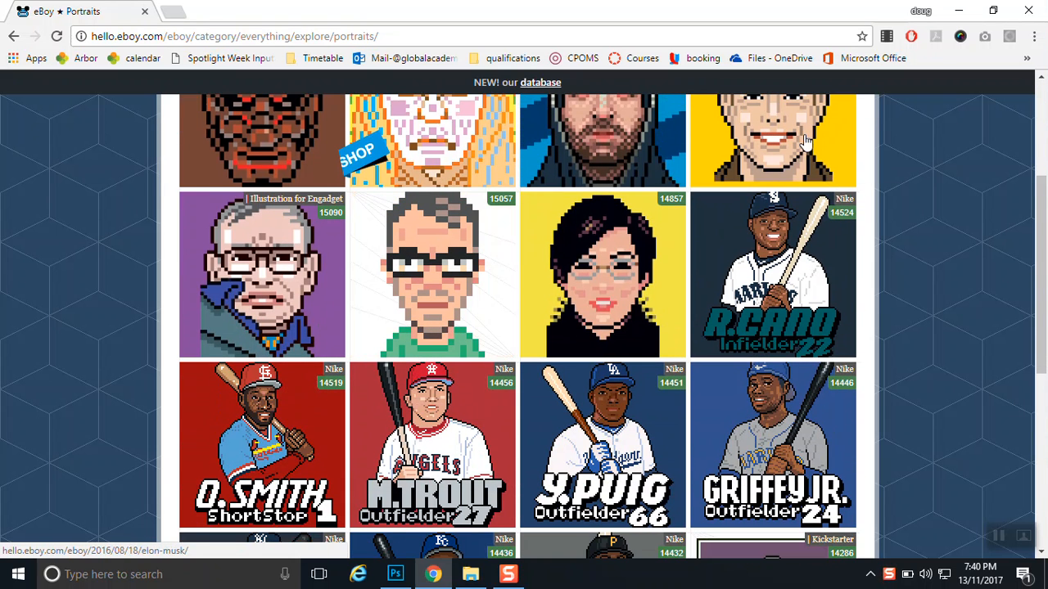
scroll(590, 328, down, 4)
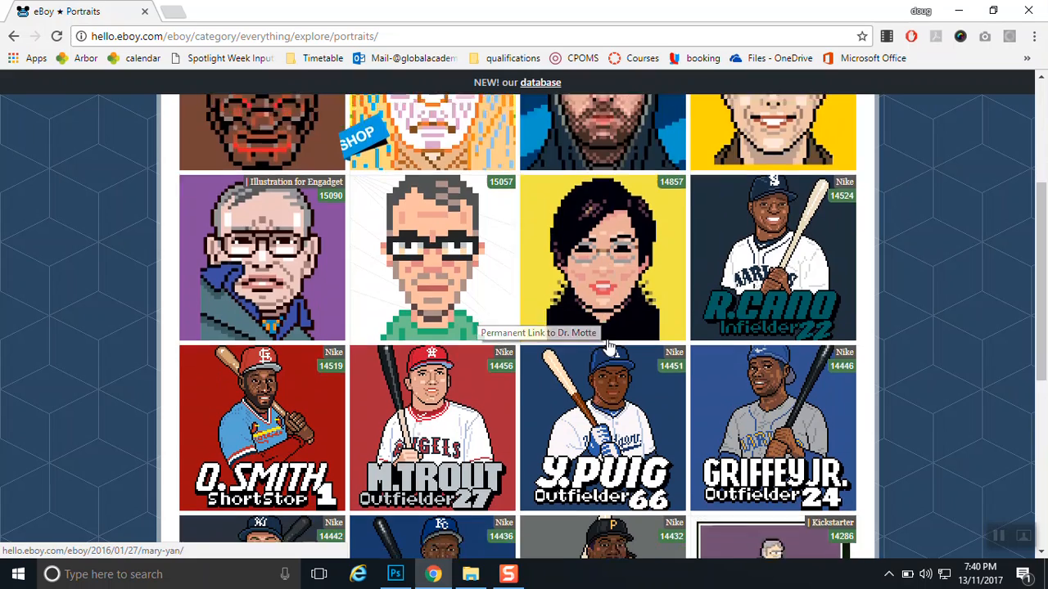
scroll(609, 348, down, 1)
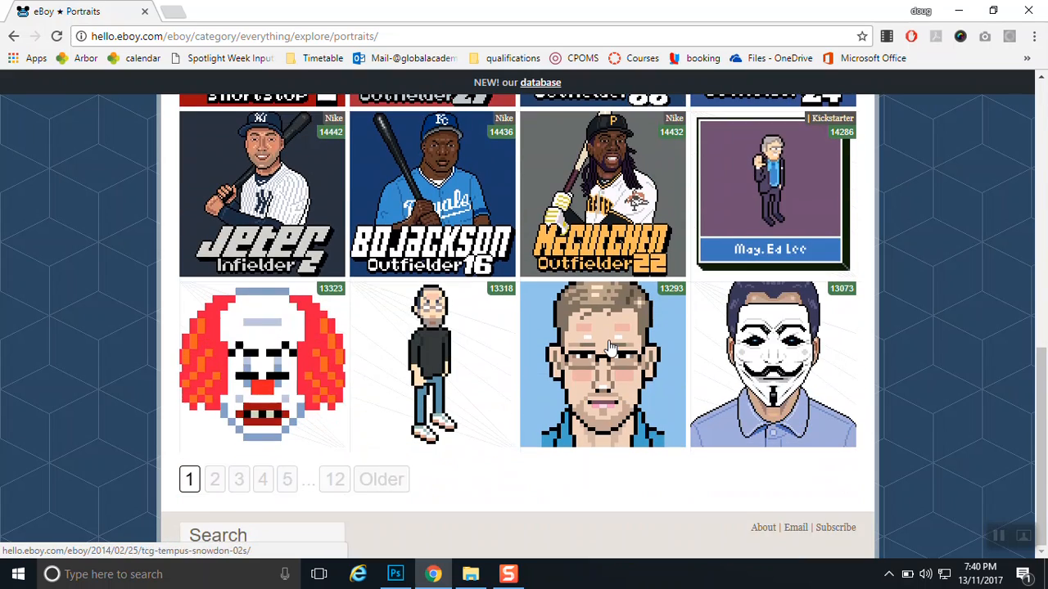
click(213, 481)
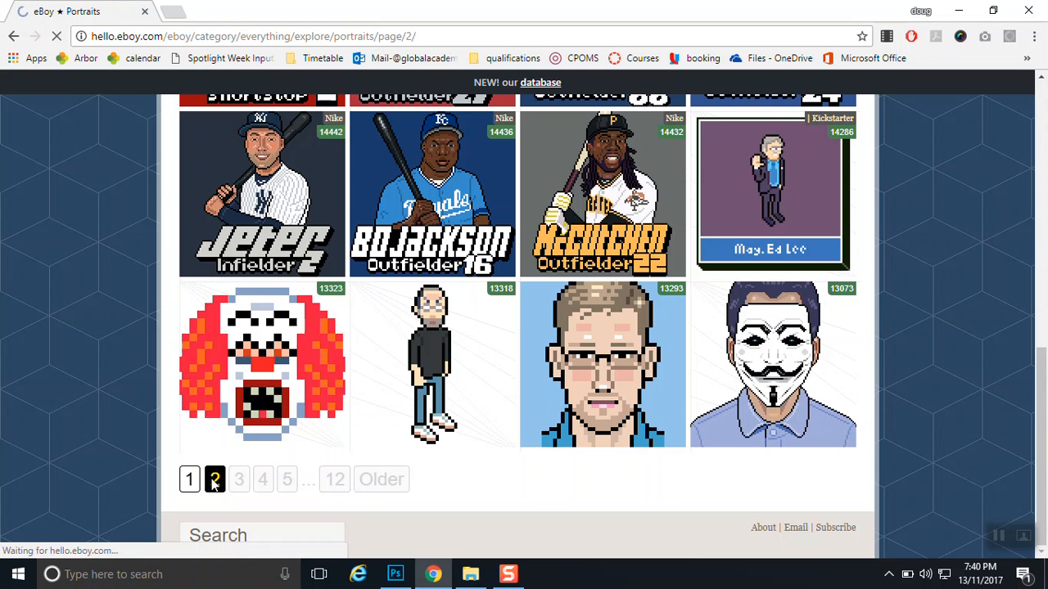
scroll(368, 420, down, 5)
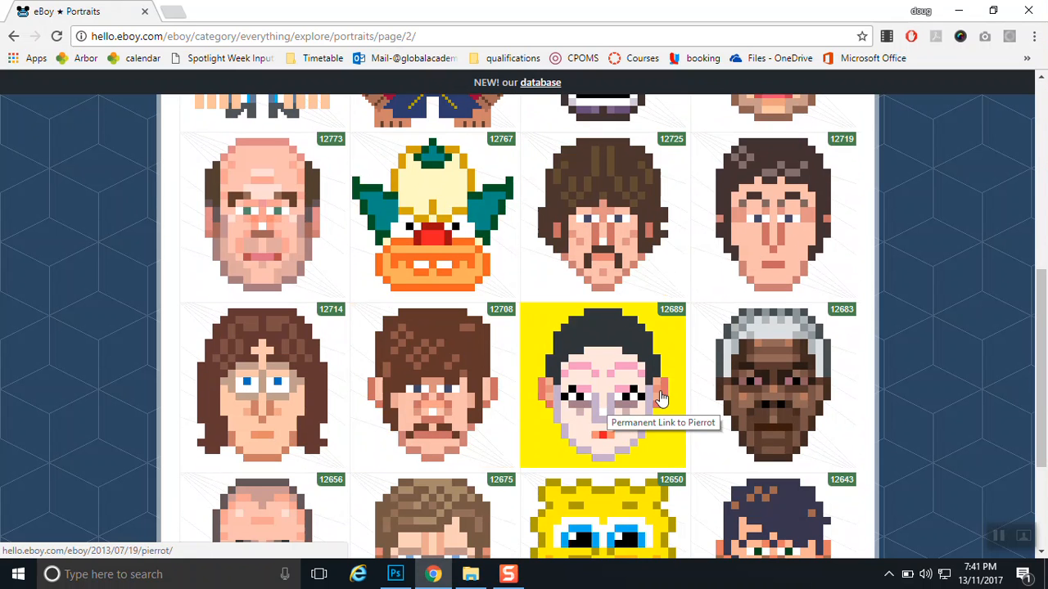
scroll(713, 386, down, 2)
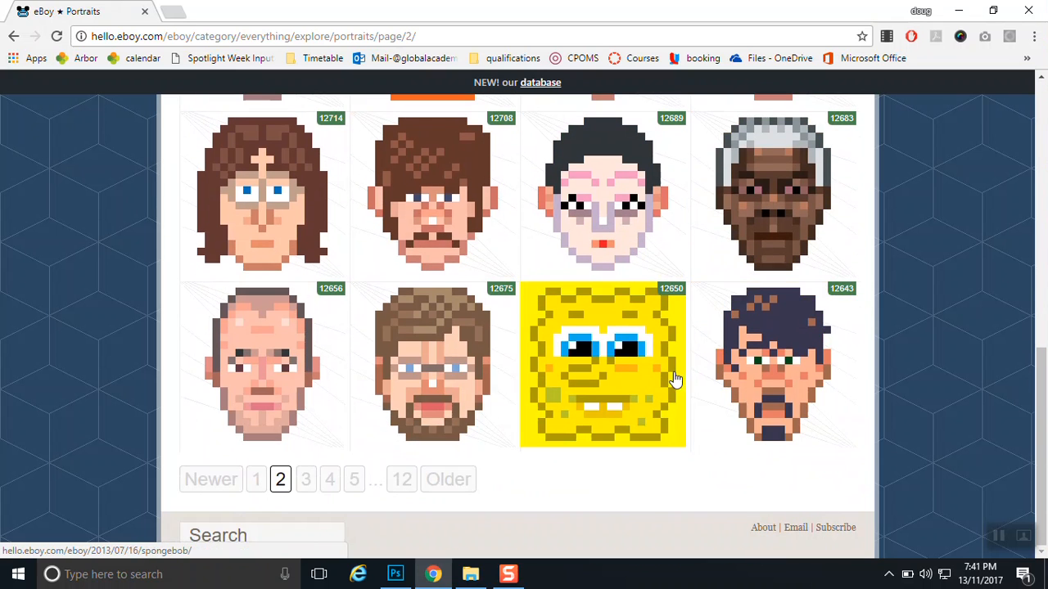
click(306, 481)
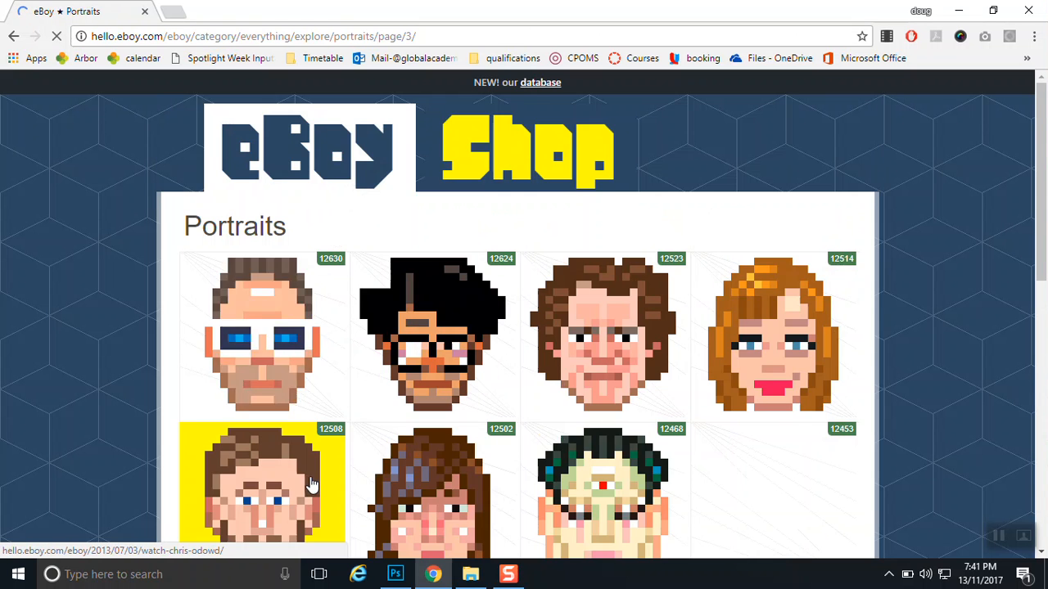
scroll(429, 457, down, 3)
scroll(430, 457, down, 5)
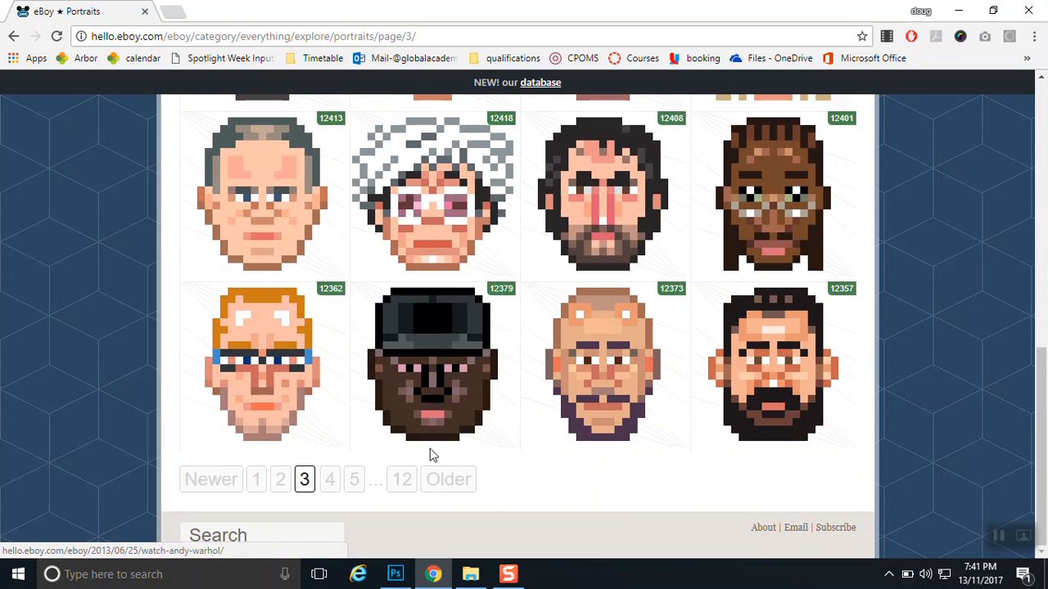
Step: Continue through pages 4 to 7 of the Portraits gallery, studying how the pixel faces are built
click(329, 480)
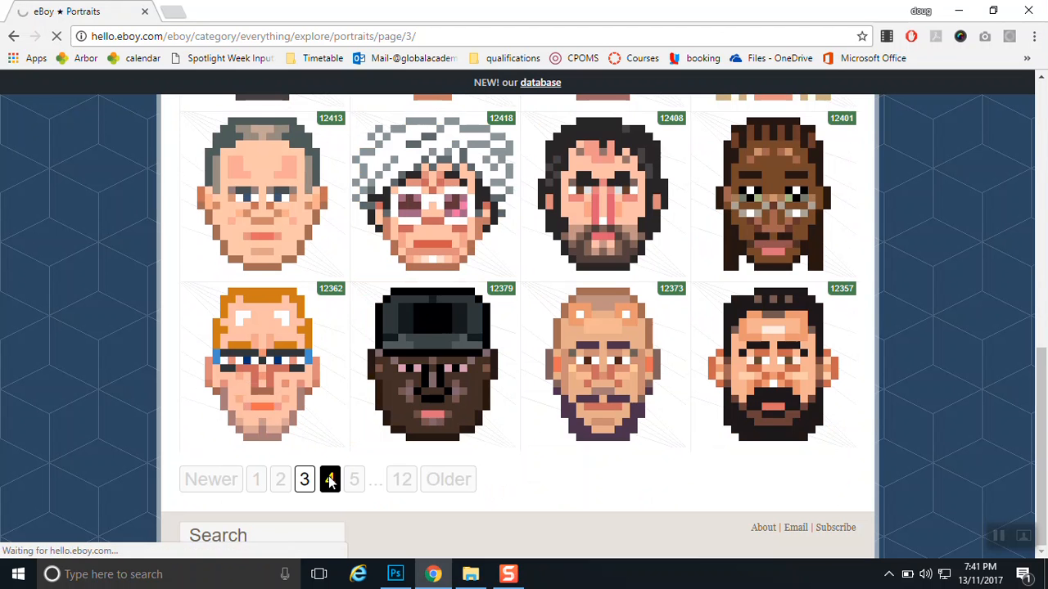
scroll(467, 457, down, 8)
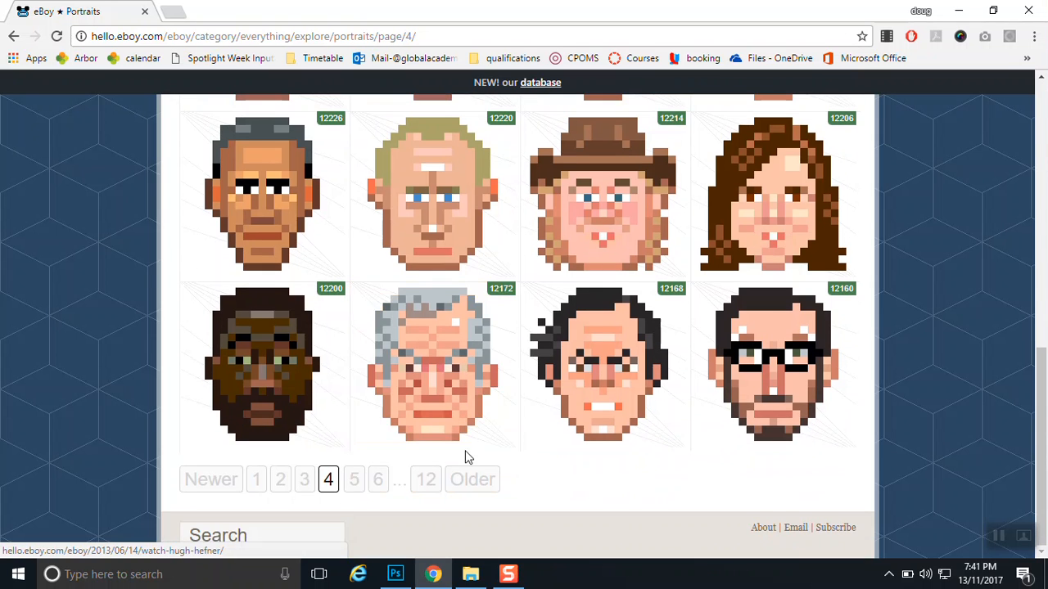
click(354, 479)
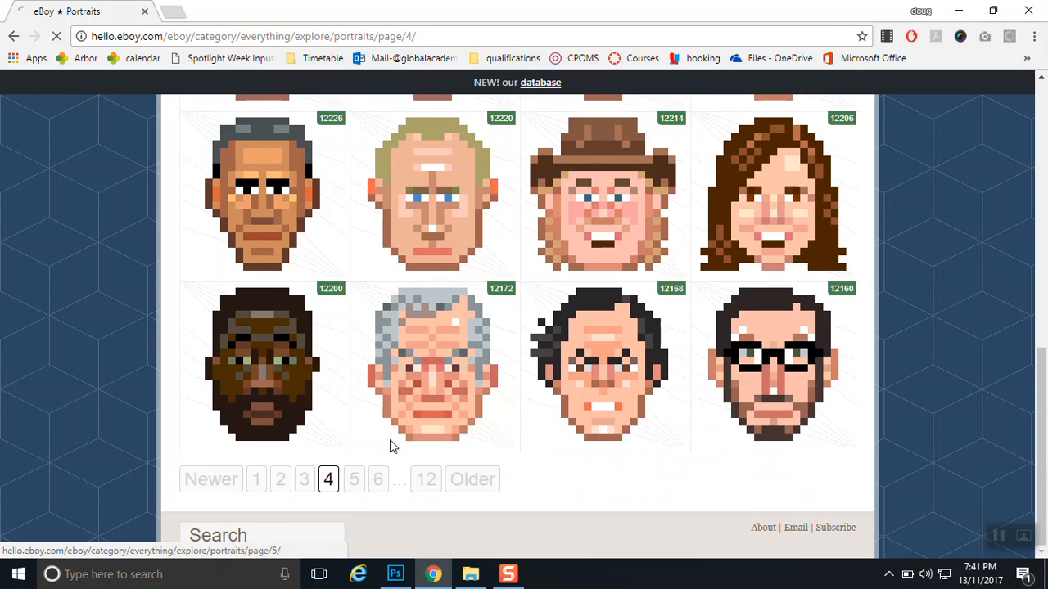
scroll(417, 319, down, 8)
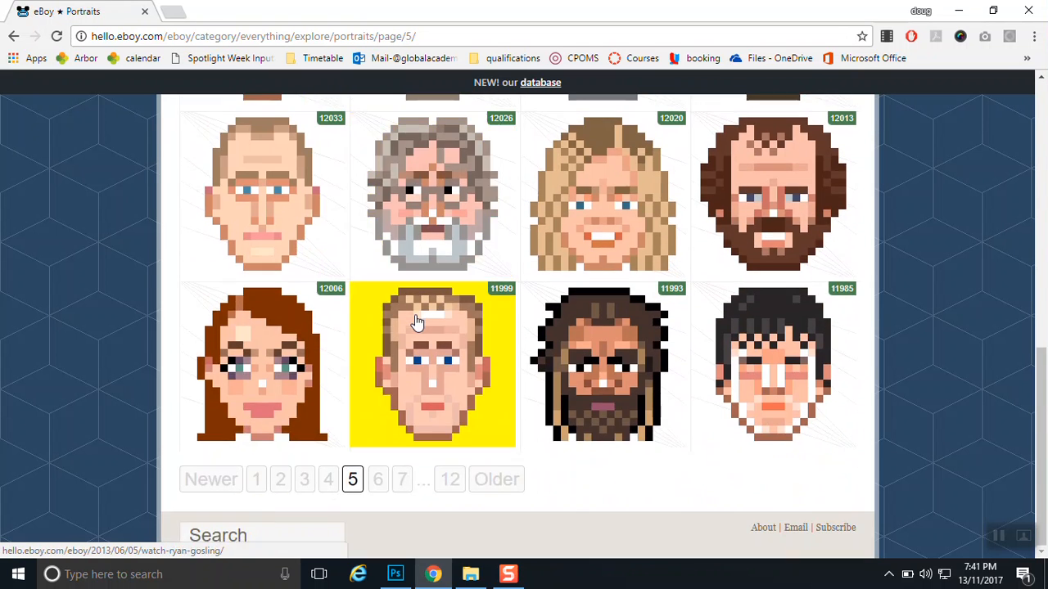
click(377, 480)
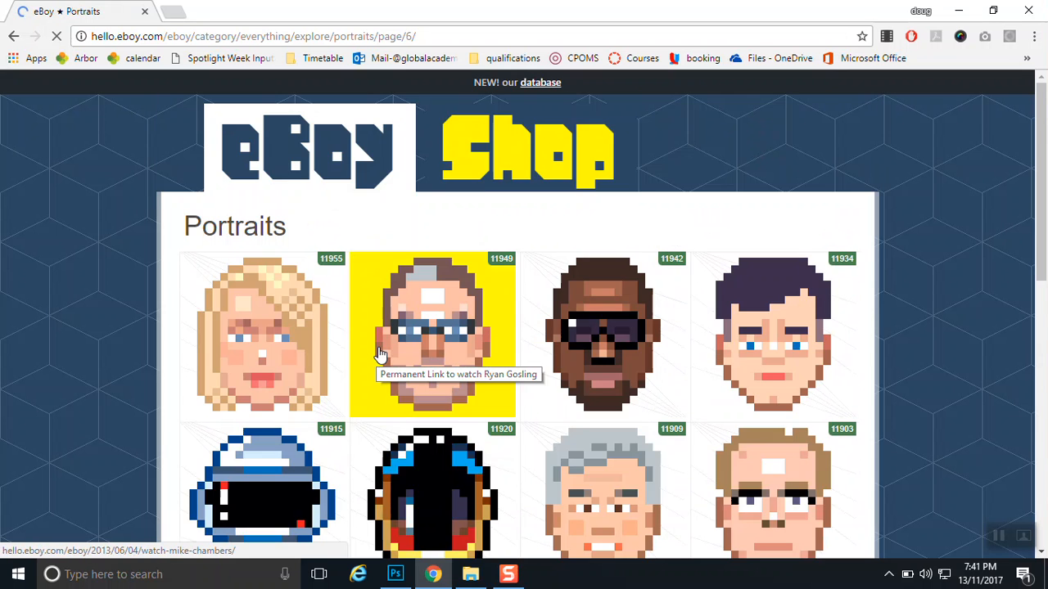
scroll(379, 355, down, 5)
scroll(379, 355, down, 5)
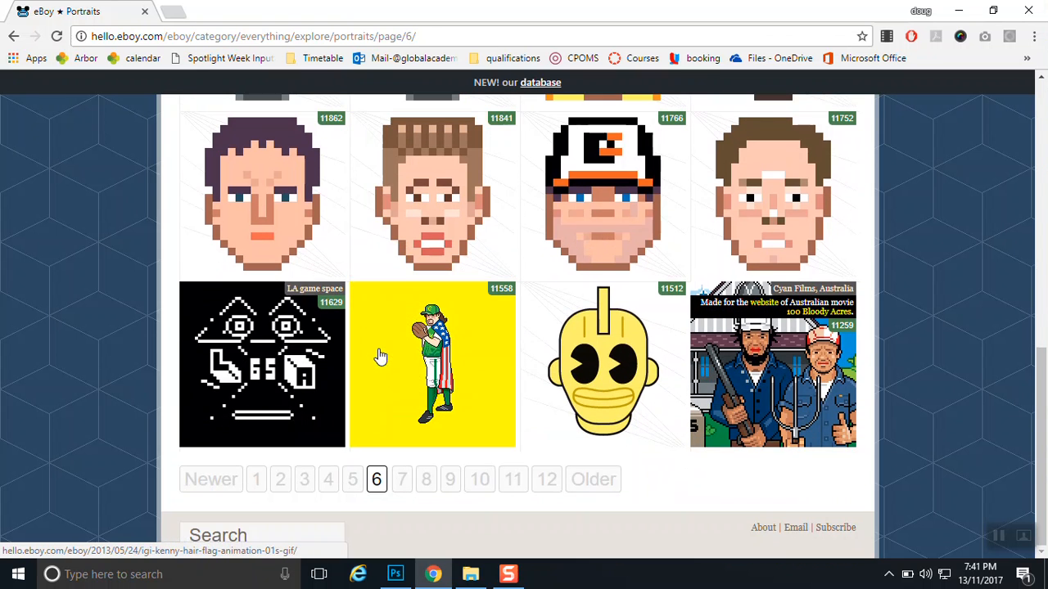
click(400, 479)
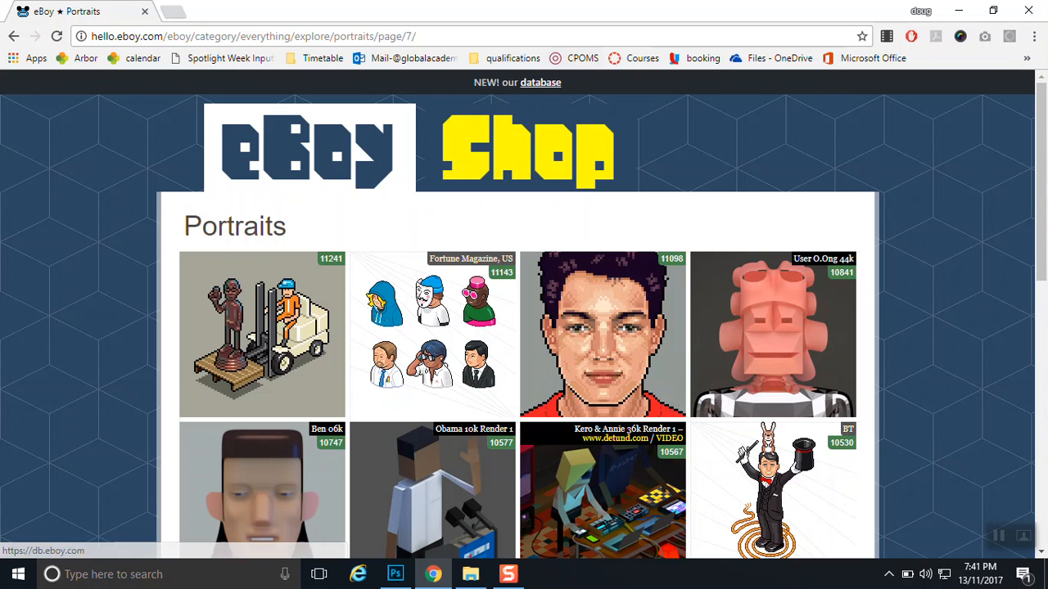
Step: Switch to Photoshop and start a new document with the International Paper document type and A3 size
click(960, 13)
click(397, 574)
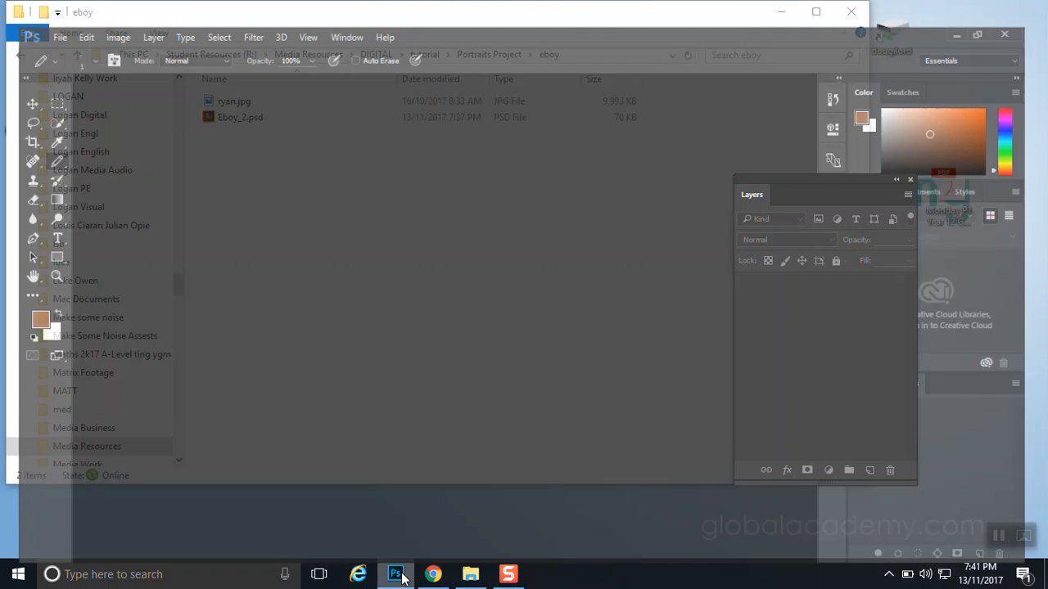
click(43, 12)
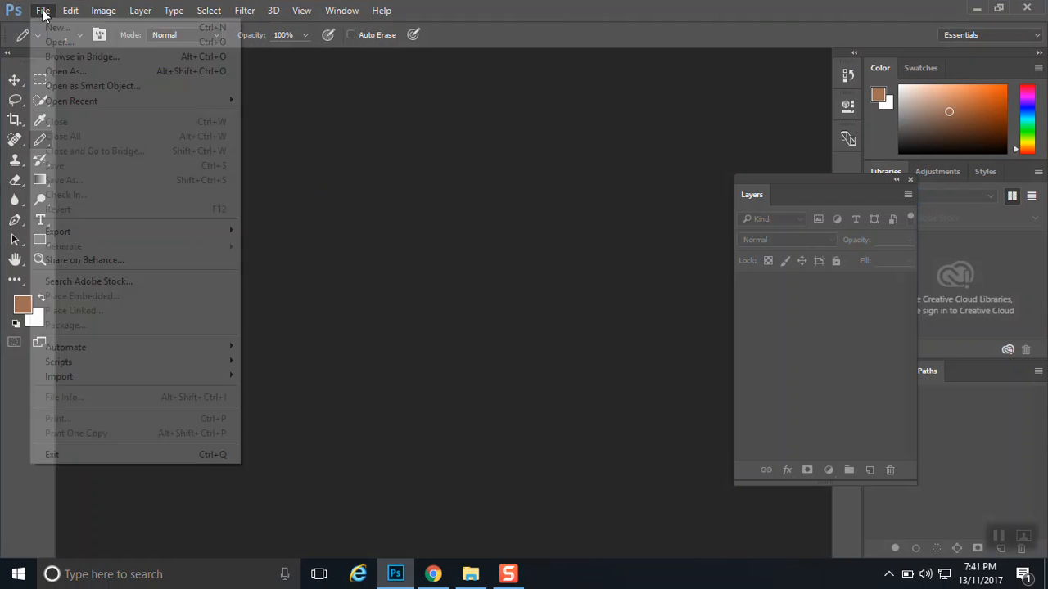
click(57, 27)
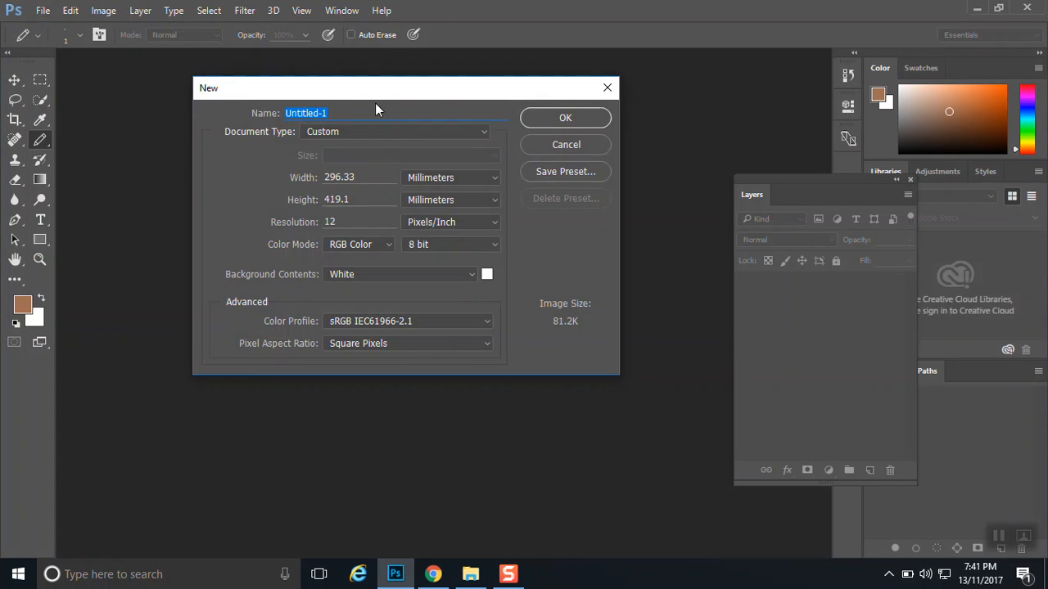
drag(353, 88, 410, 97)
click(399, 142)
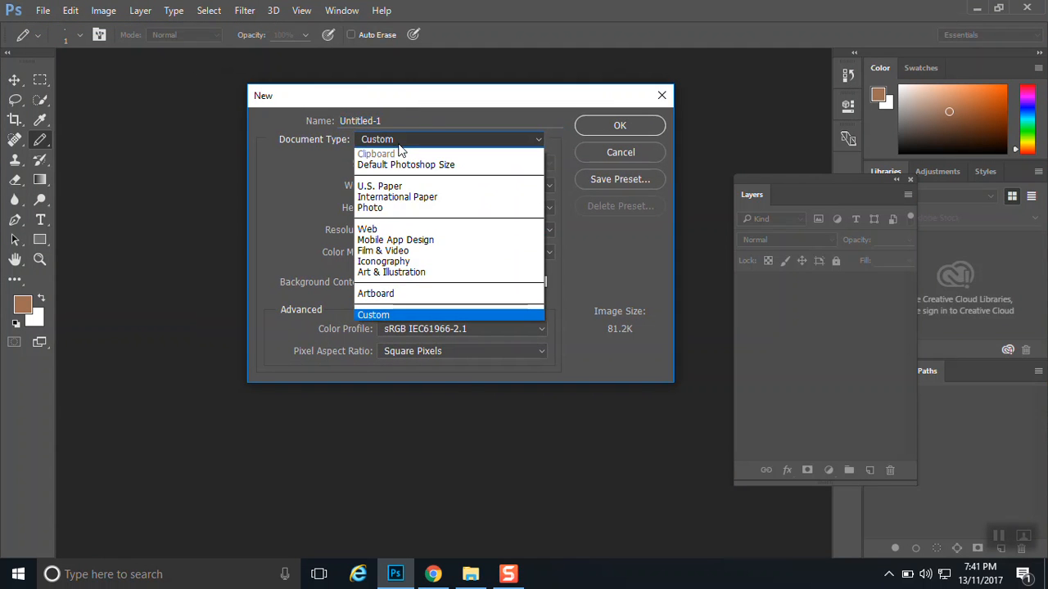
click(388, 201)
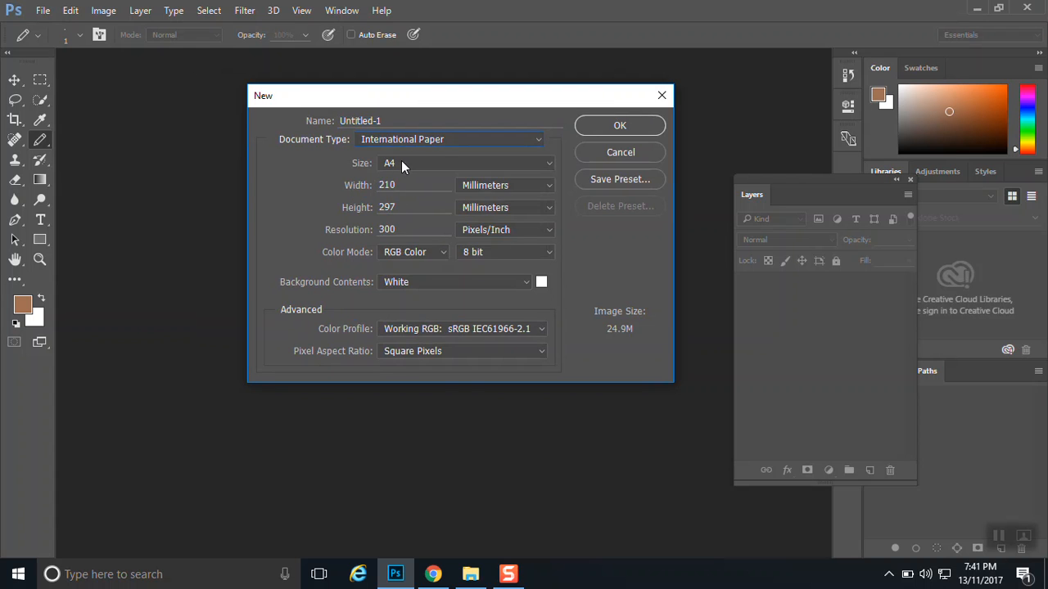
click(402, 162)
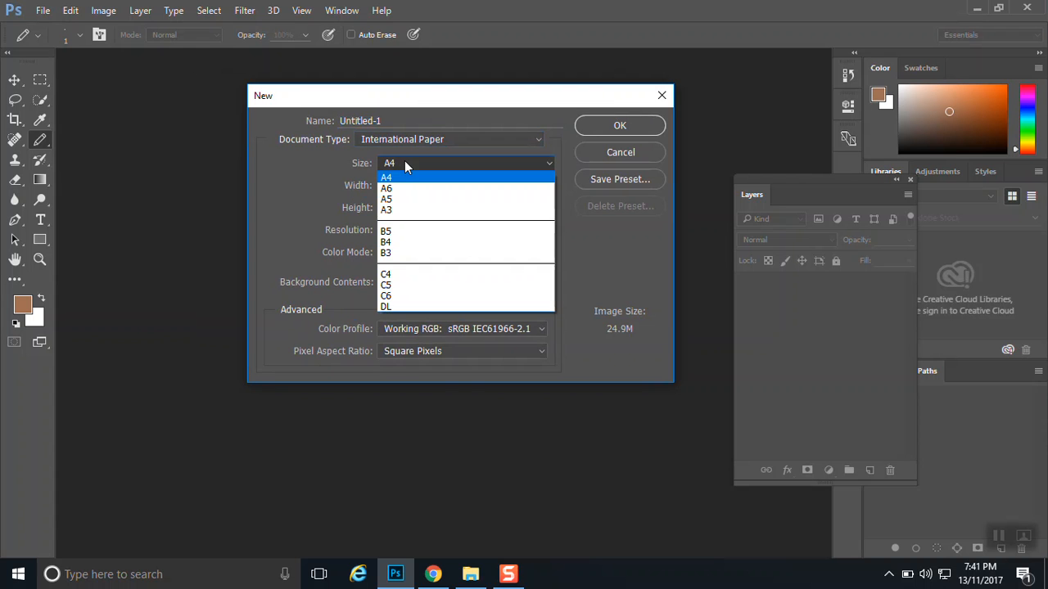
click(402, 210)
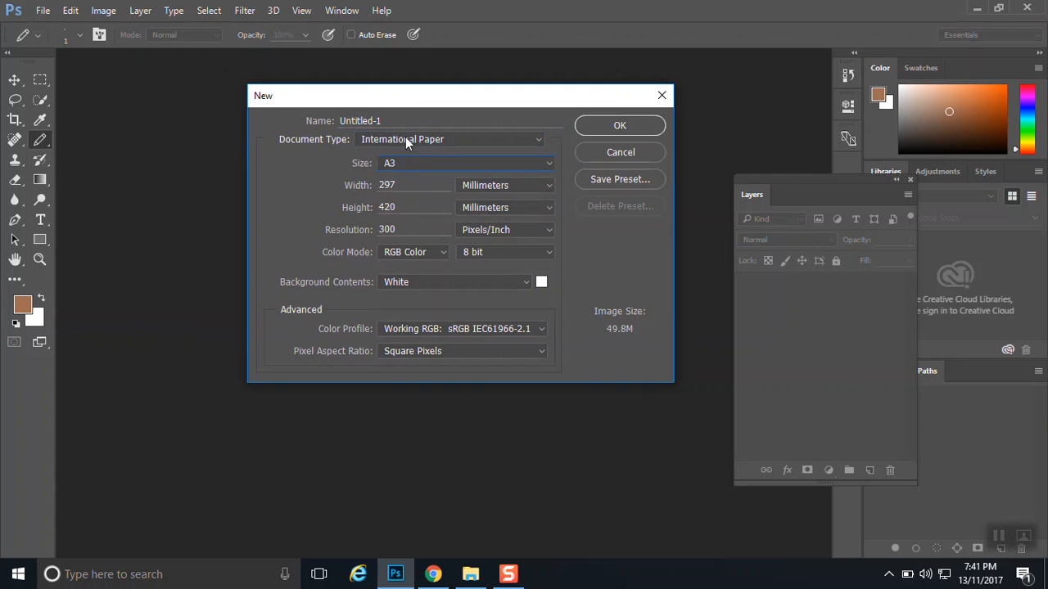
Step: Check the new document's type and size options, keeping International Paper and A3, and choose White background contents
click(438, 141)
click(437, 144)
click(410, 163)
click(408, 163)
click(528, 286)
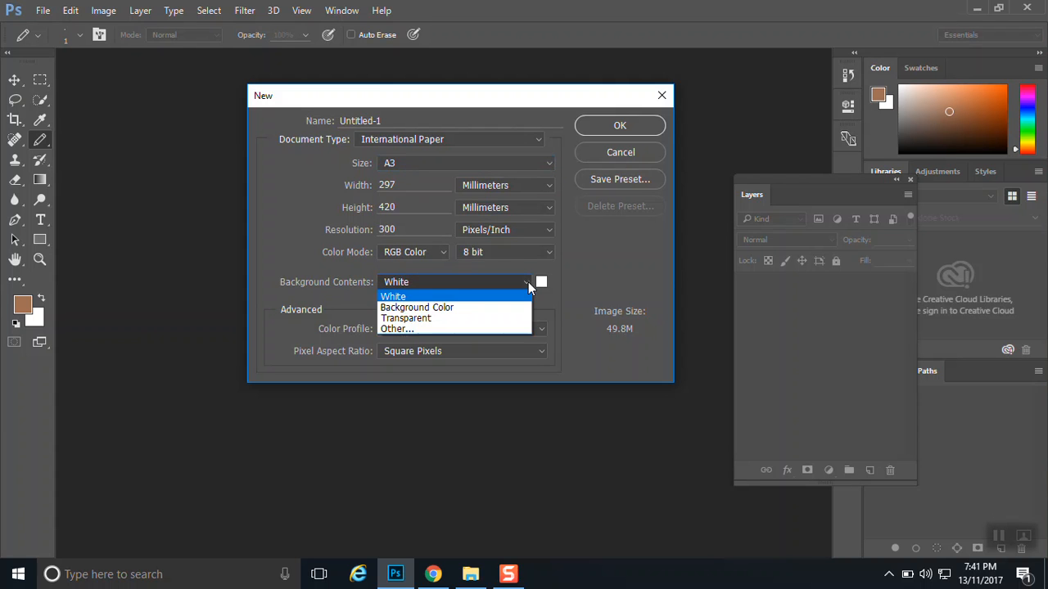
click(398, 299)
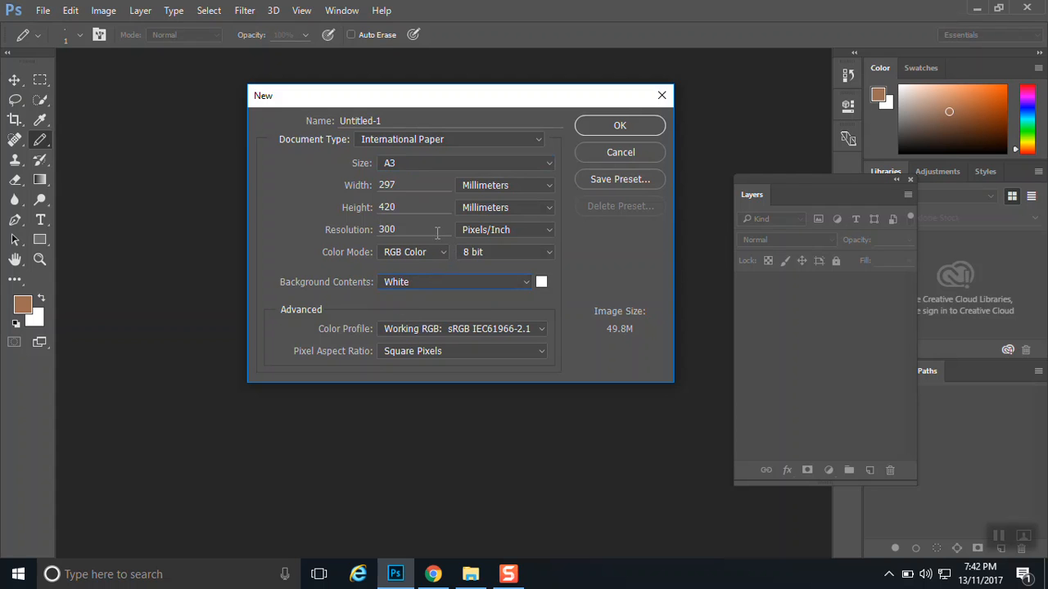
Step: Set the resolution to 12 pixels/inch and create the new document
drag(398, 229, 358, 219)
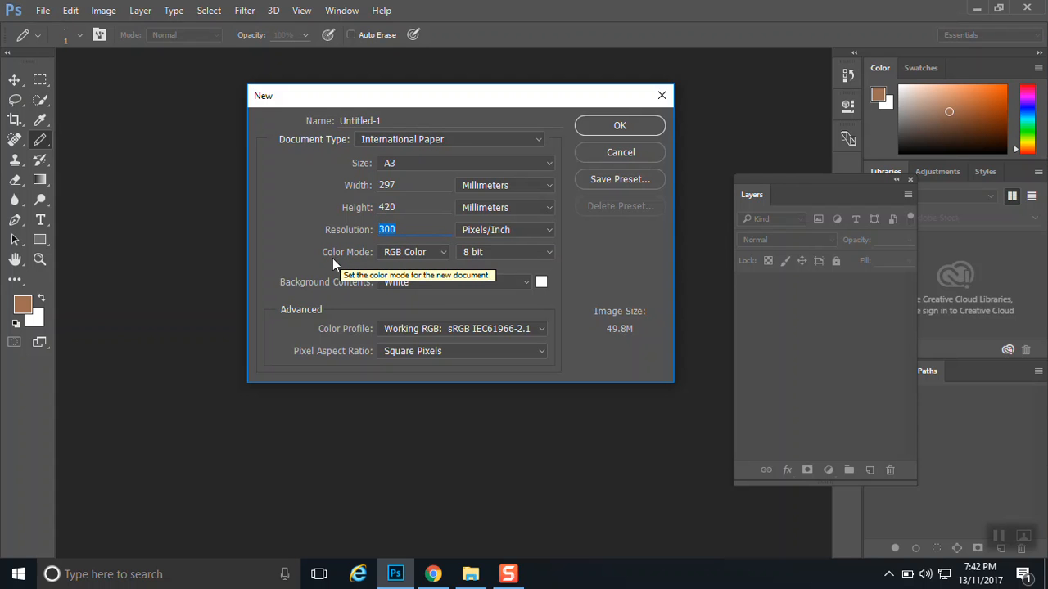
text(1)
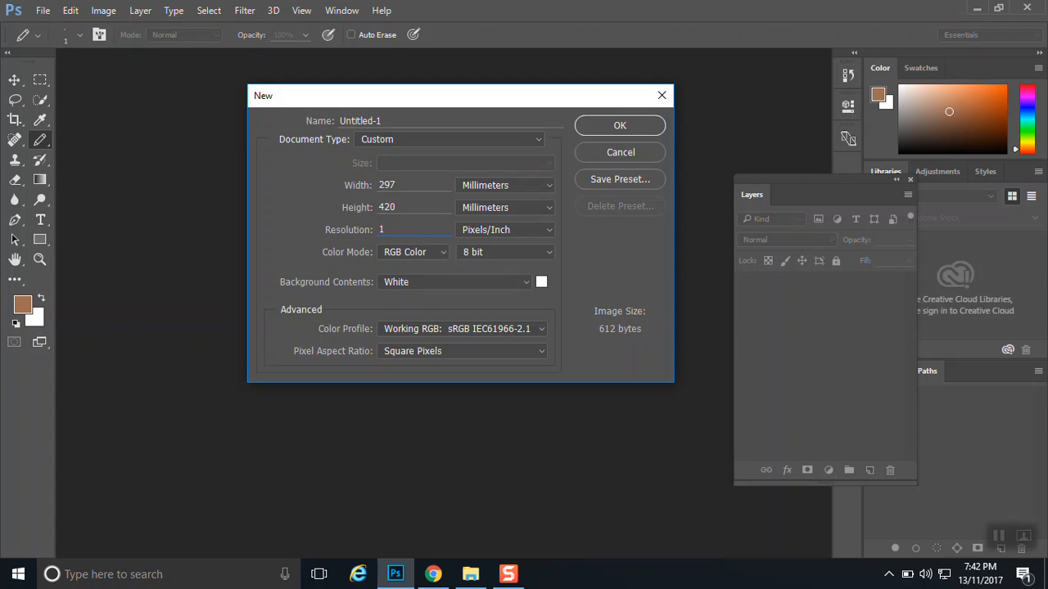
text(2)
click(615, 130)
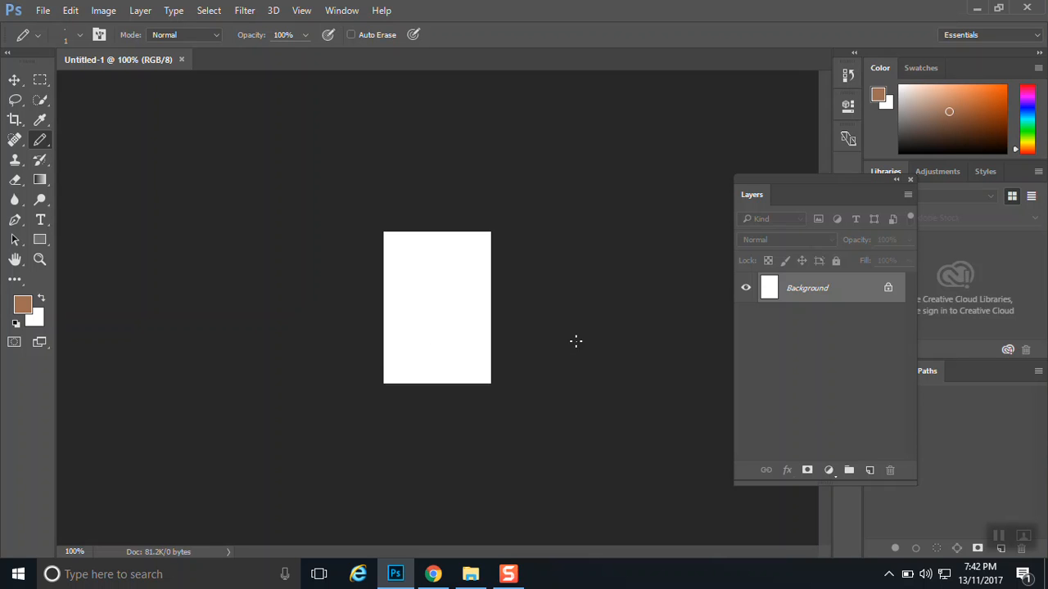
Step: Open the photo ryan.jpg from the Portraits Project's eboy folder
click(45, 11)
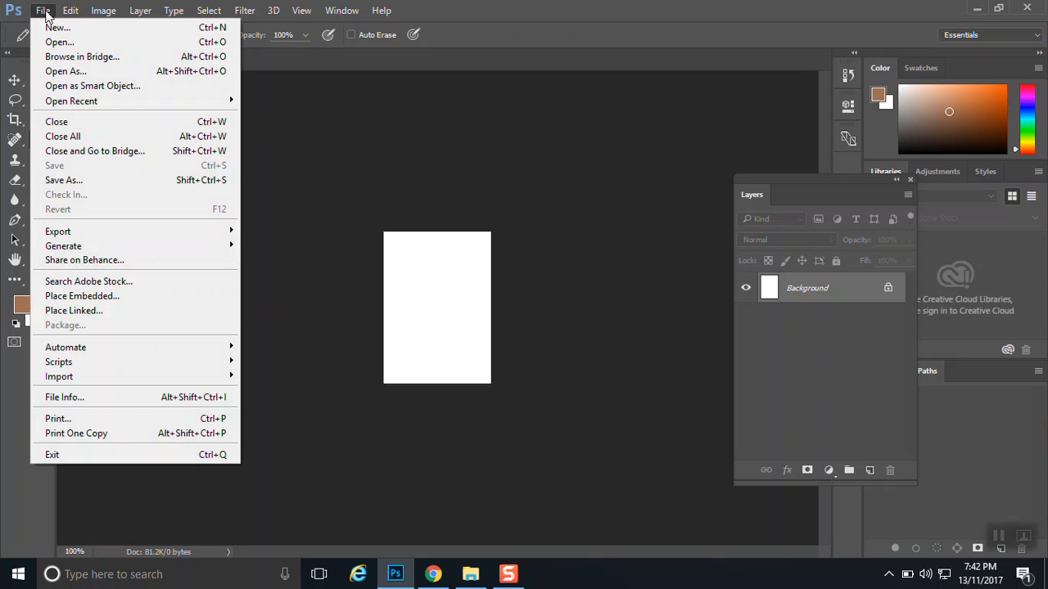
click(48, 41)
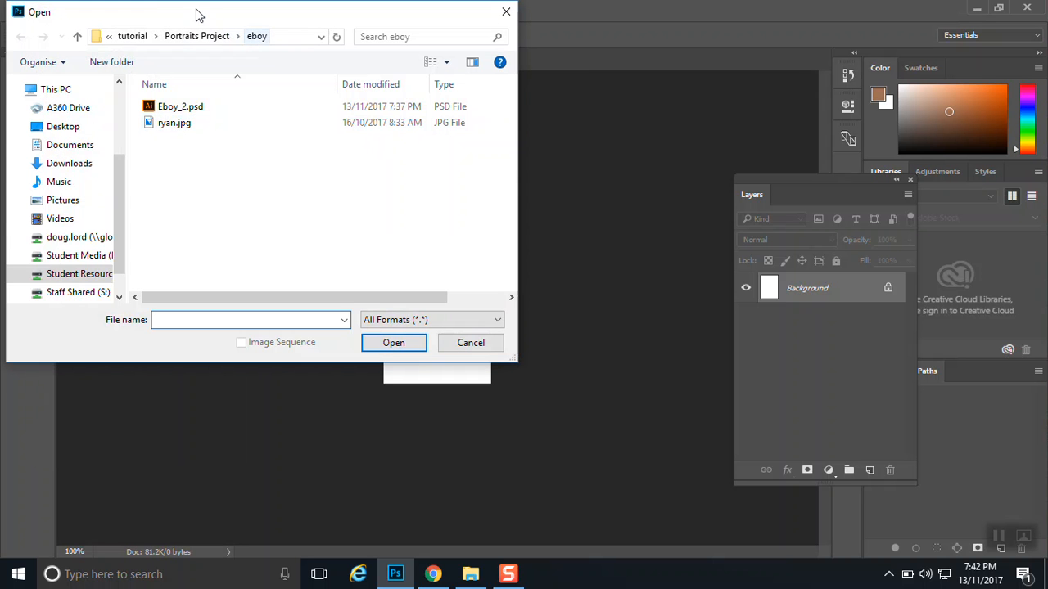
click(206, 131)
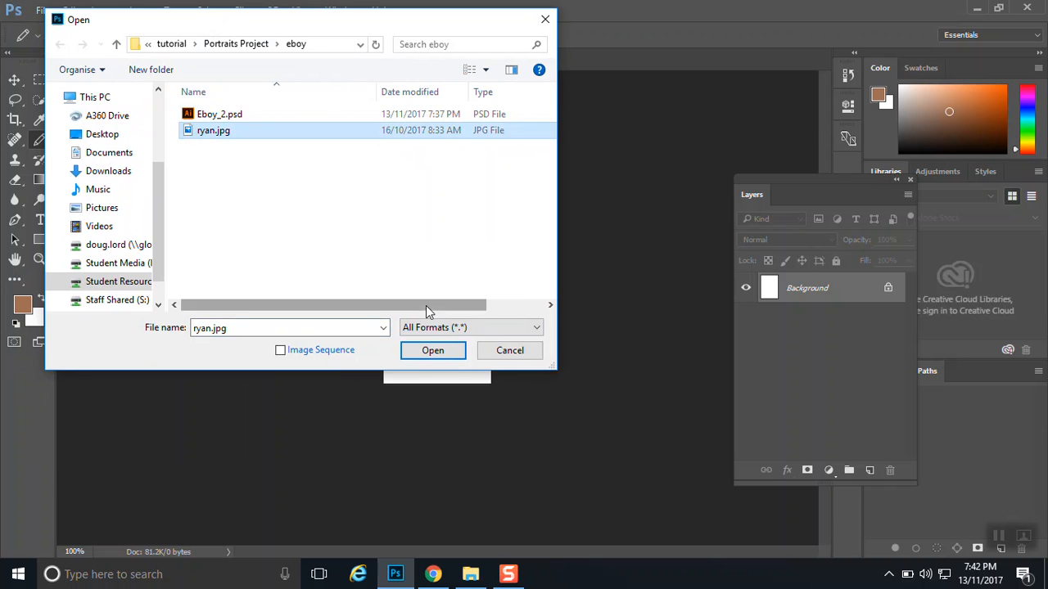
click(431, 352)
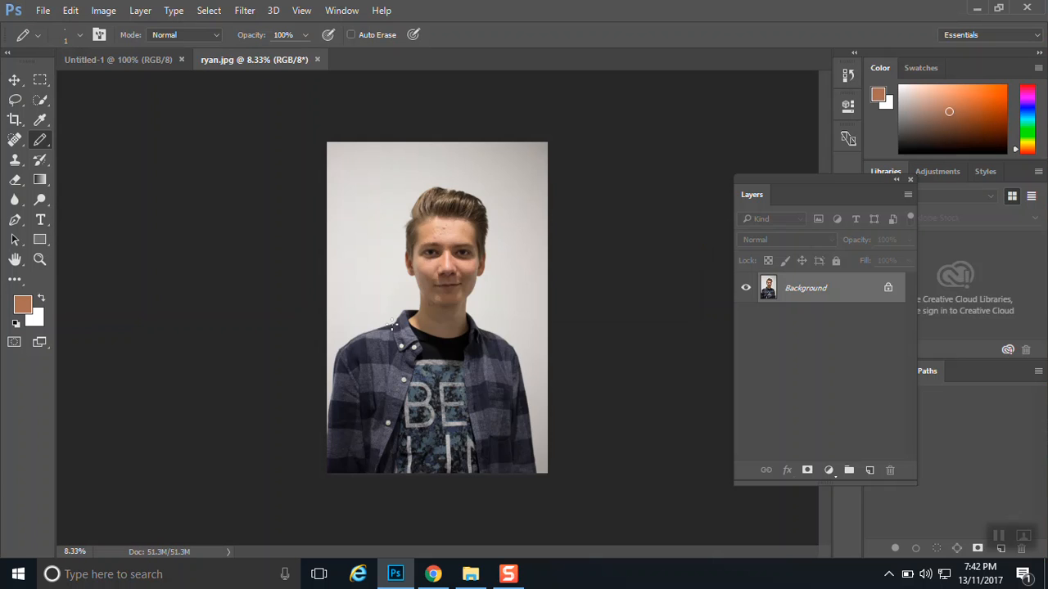
Step: Float the photo and the blank document in separate windows side by side, and enlarge the blank document's window
drag(240, 65, 496, 104)
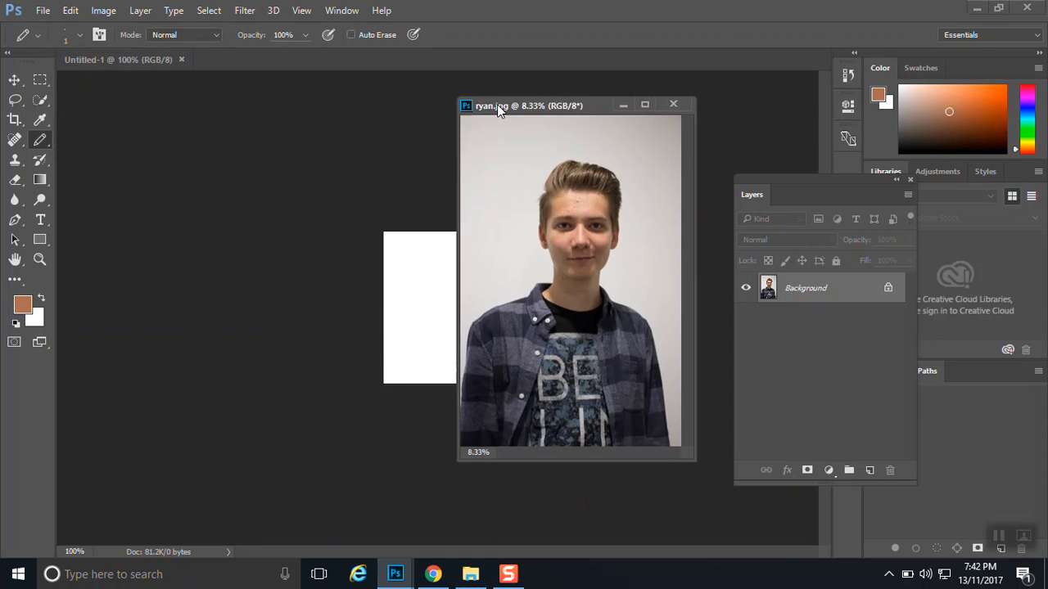
drag(136, 58, 120, 130)
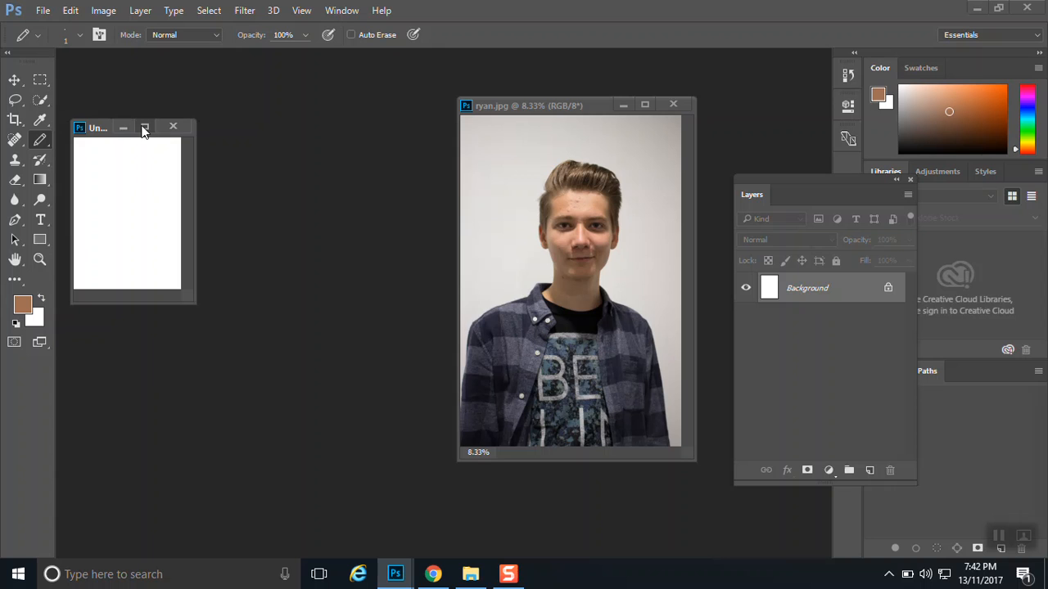
drag(190, 302, 390, 479)
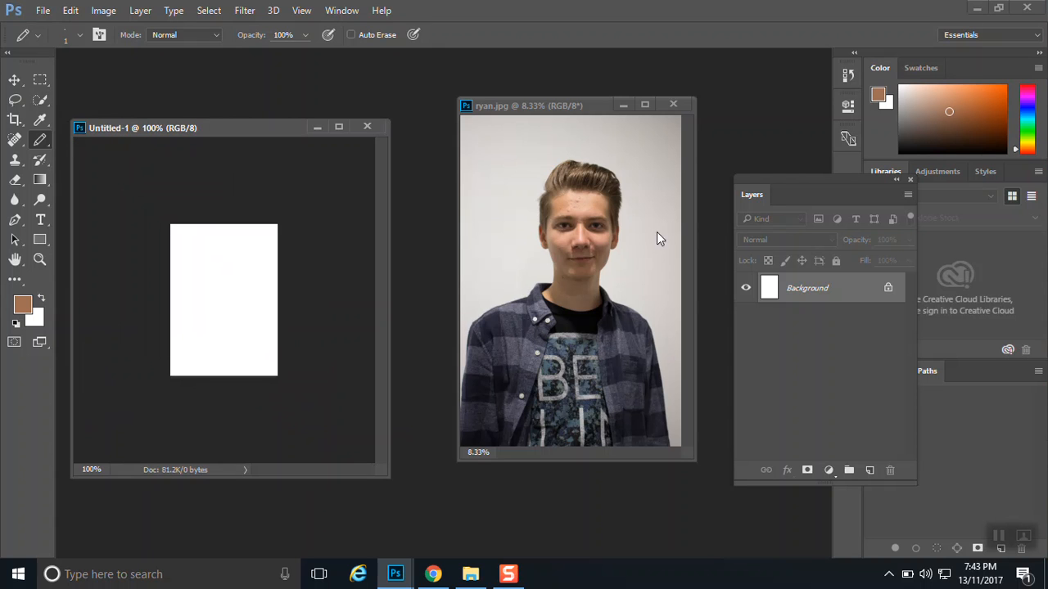
Step: Copy the photo's Background layer into the blank Untitled-1 document with the Move tool, and close the photo file
click(544, 106)
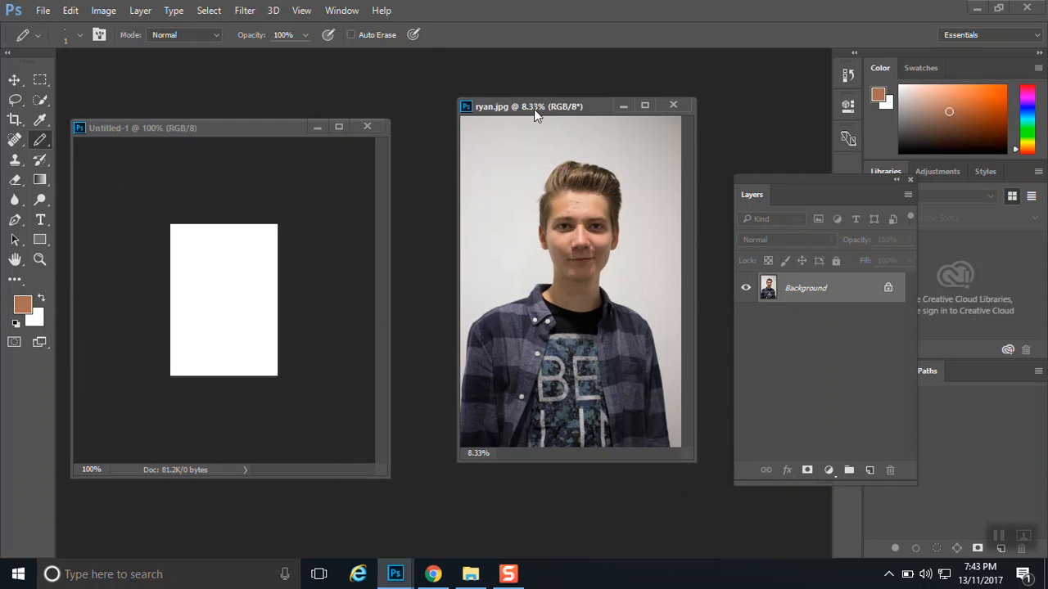
click(15, 81)
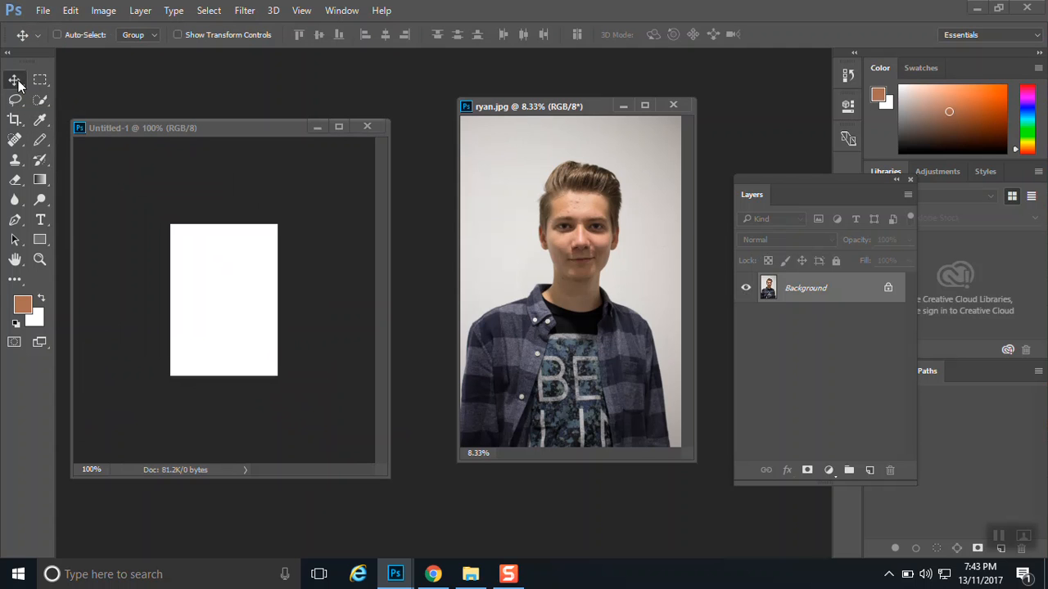
drag(817, 289, 260, 298)
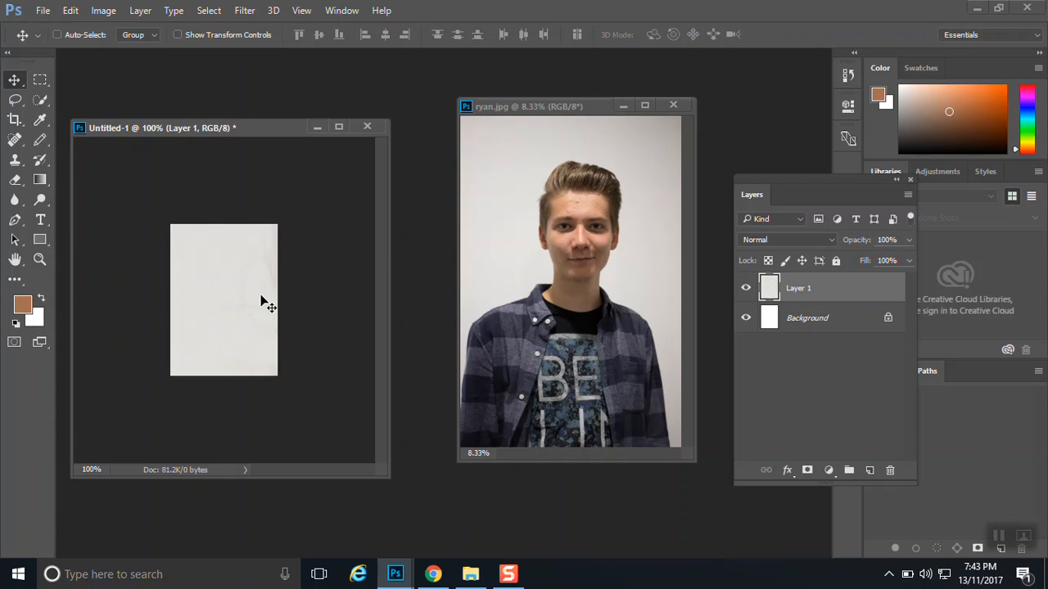
click(672, 105)
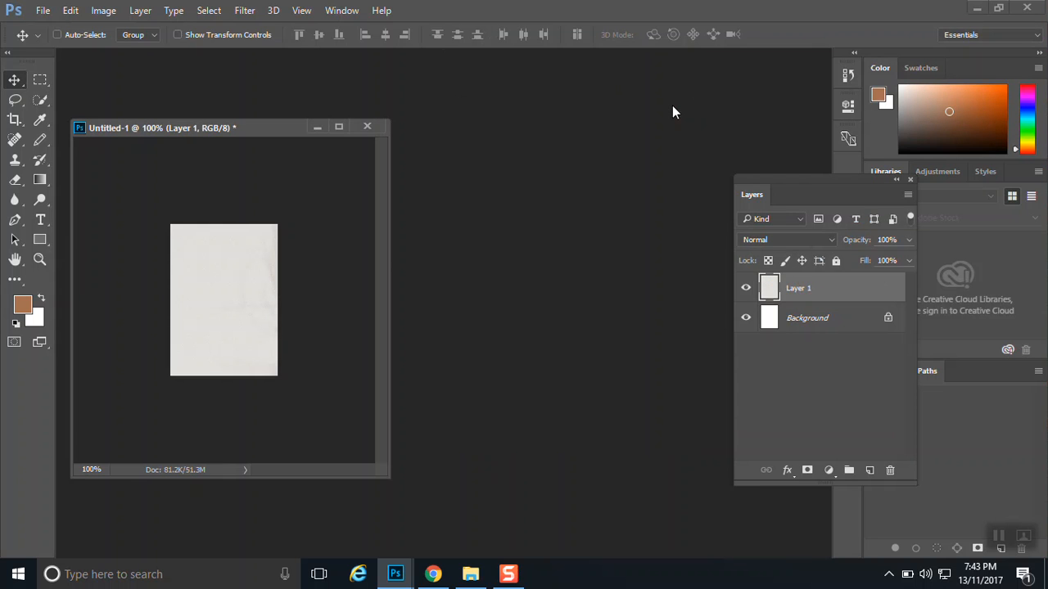
Step: Enlarge and reposition the Untitled-1 window, and shift the oversized photo layer so part of the face lies over the canvas
drag(235, 130, 386, 85)
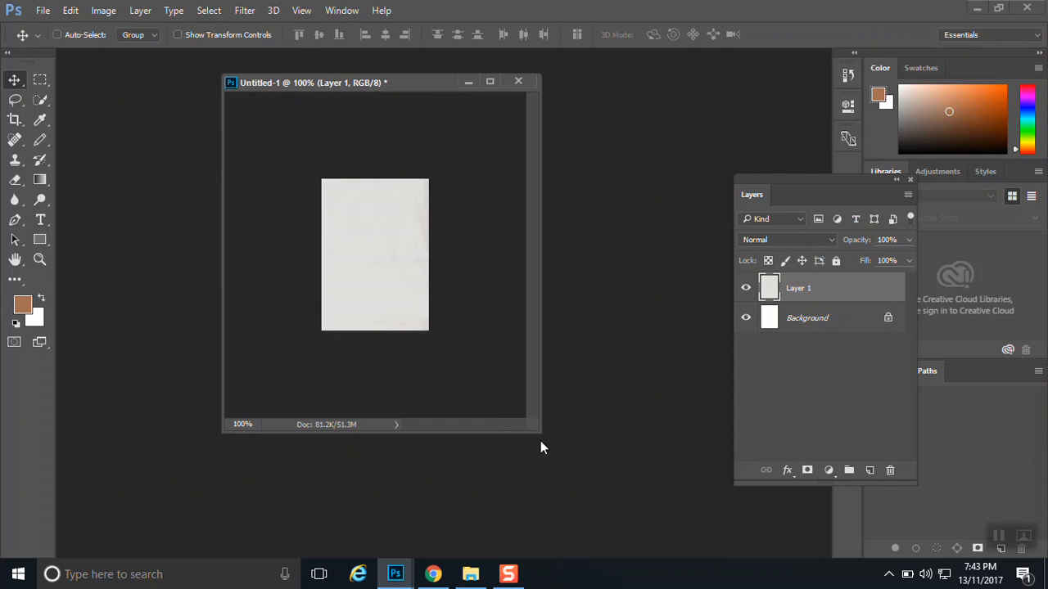
drag(536, 432, 739, 532)
mouse_move(484, 320)
mouse_down()
mouse_move(498, 354)
mouse_move(443, 260)
mouse_move(469, 321)
mouse_up()
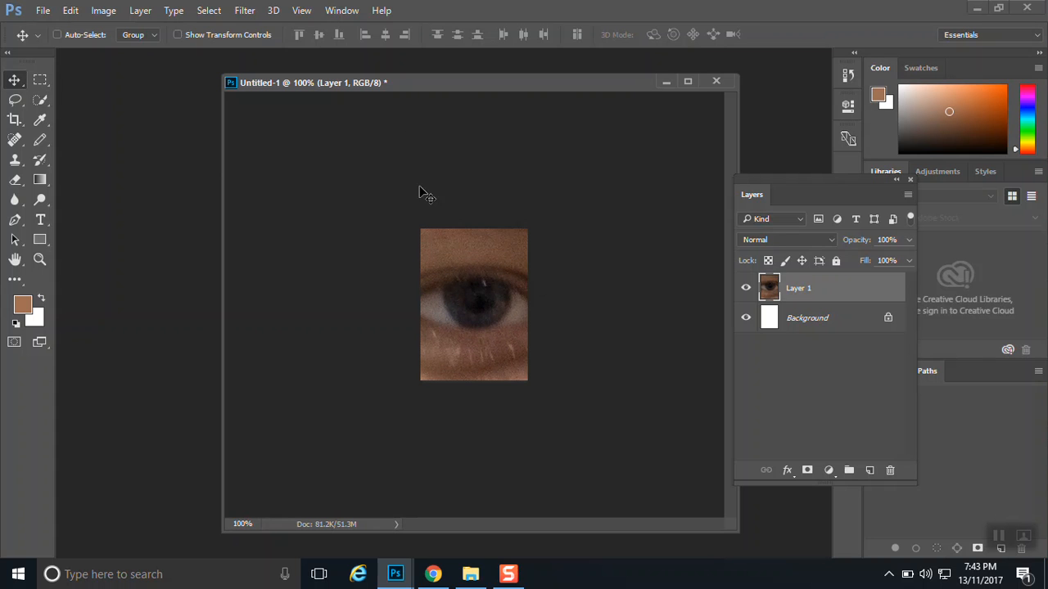
drag(395, 93, 341, 88)
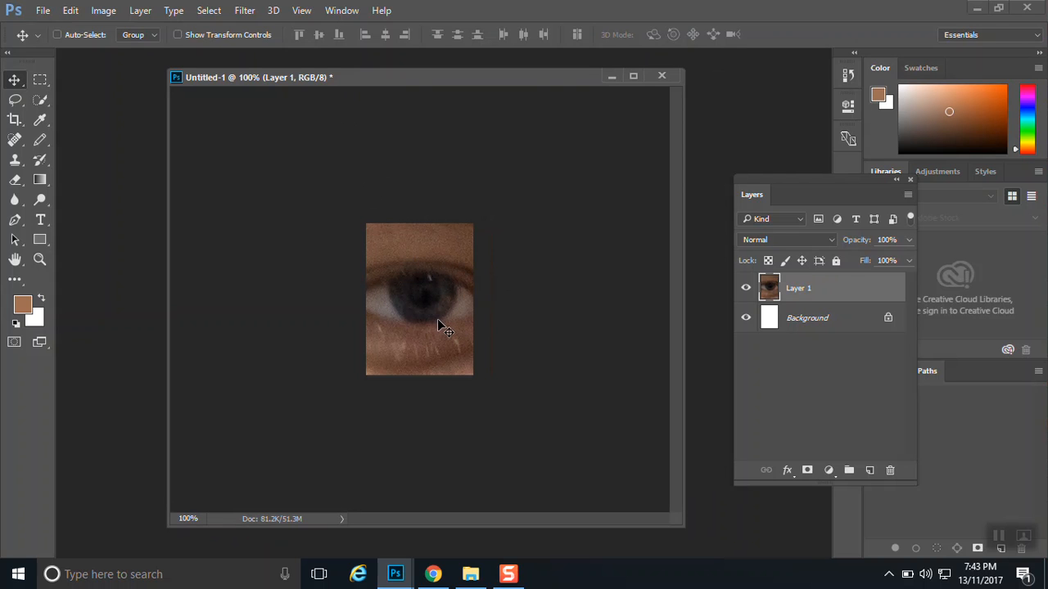
Step: Start a Scale transform on Layer 1, shrink the photo proportionally to about 50%, and move it back over the canvas
key(ctrl+minus)
key(ctrl+minus)
key(ctrl+minus)
key(ctrl+minus)
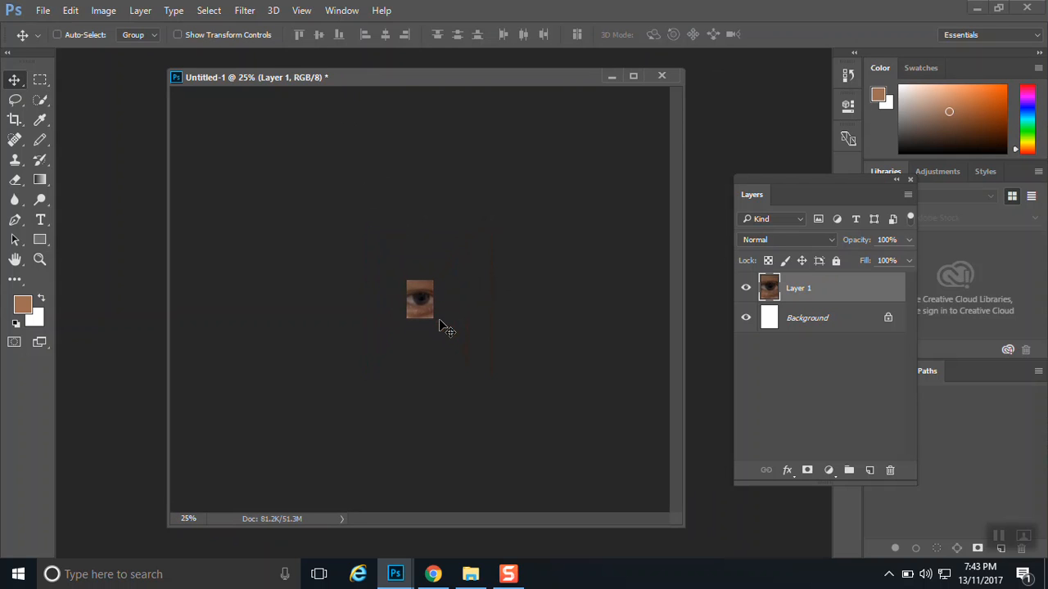
click(72, 12)
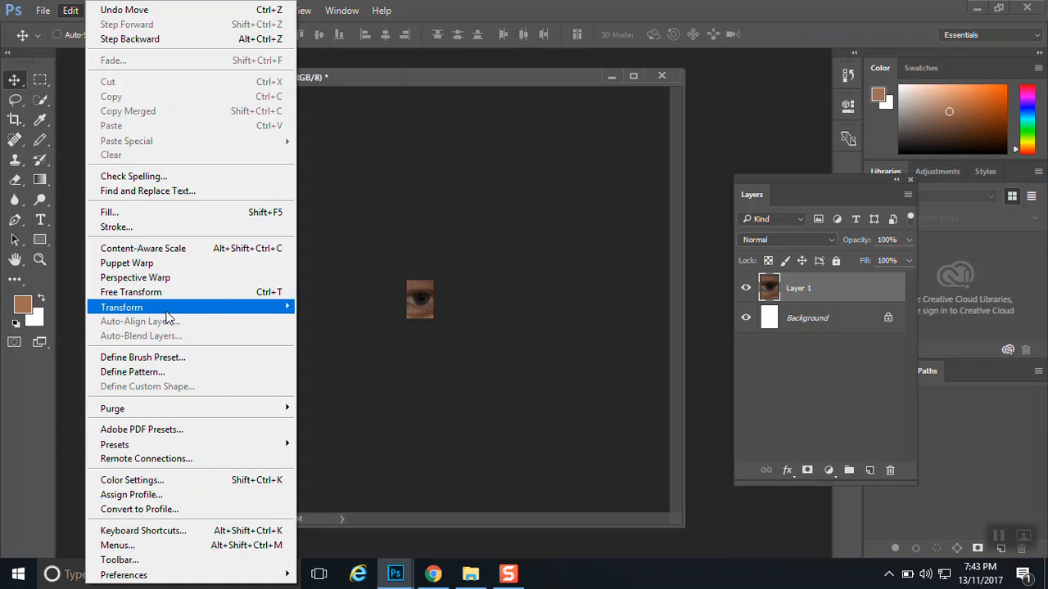
mouse_move(218, 304)
click(319, 328)
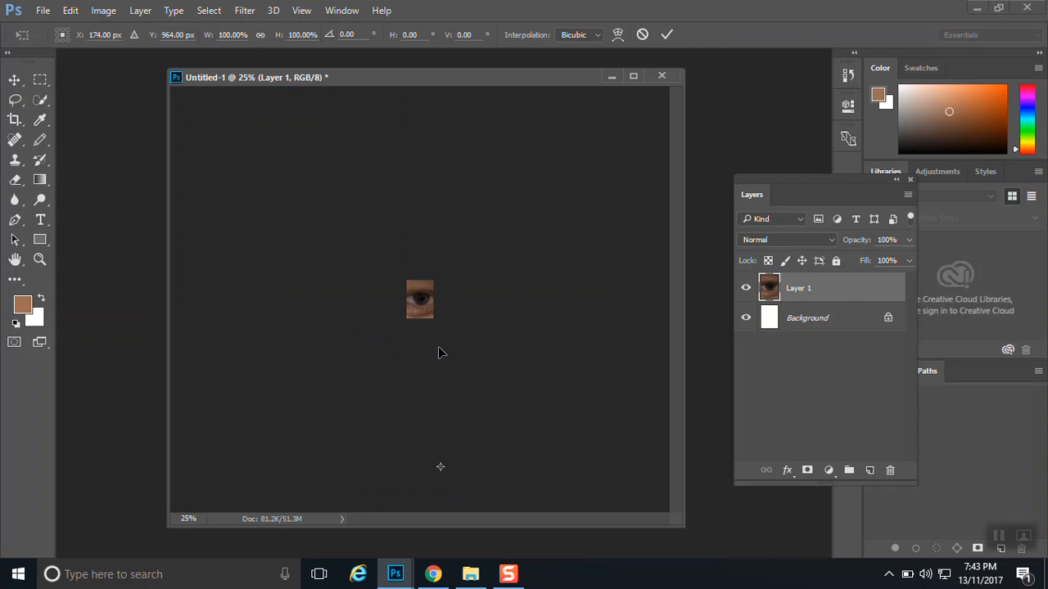
key(ctrl+minus)
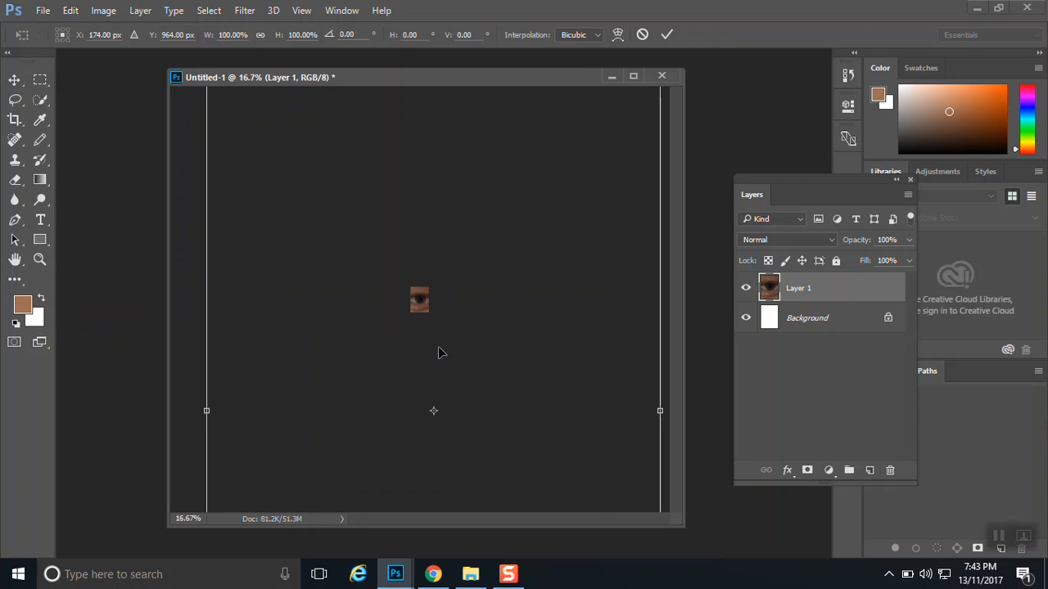
key(ctrl+minus)
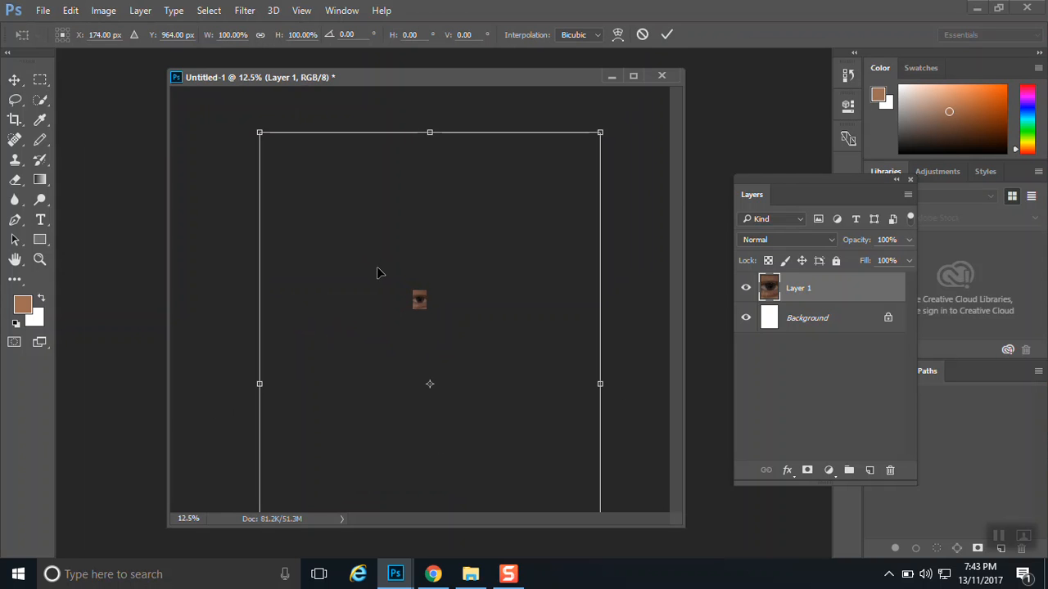
mouse_move(376, 273)
mouse_down()
mouse_move(356, 250)
mouse_move(363, 257)
mouse_up()
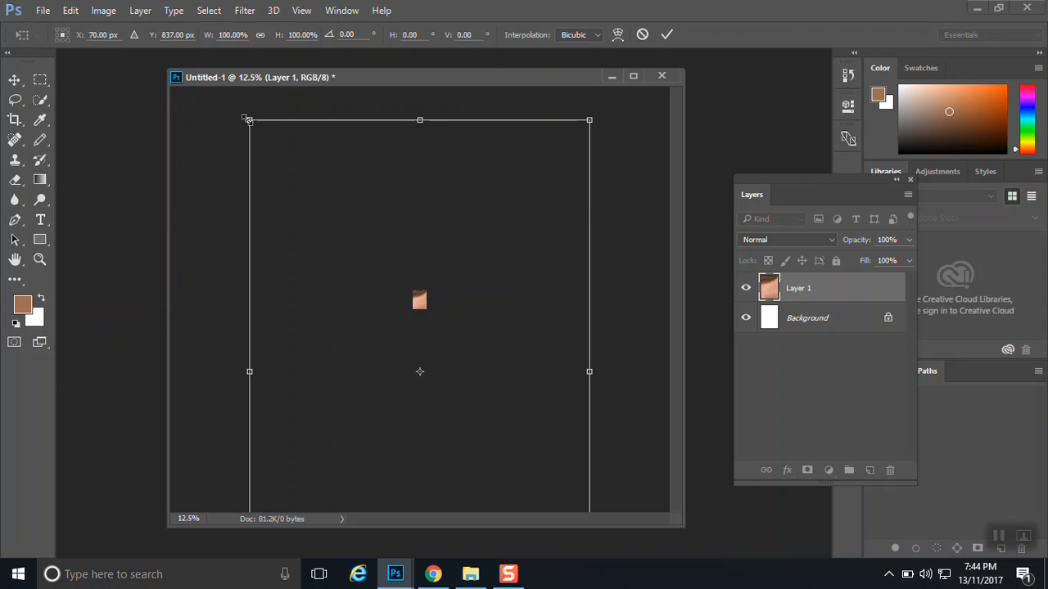
drag(247, 120, 355, 420)
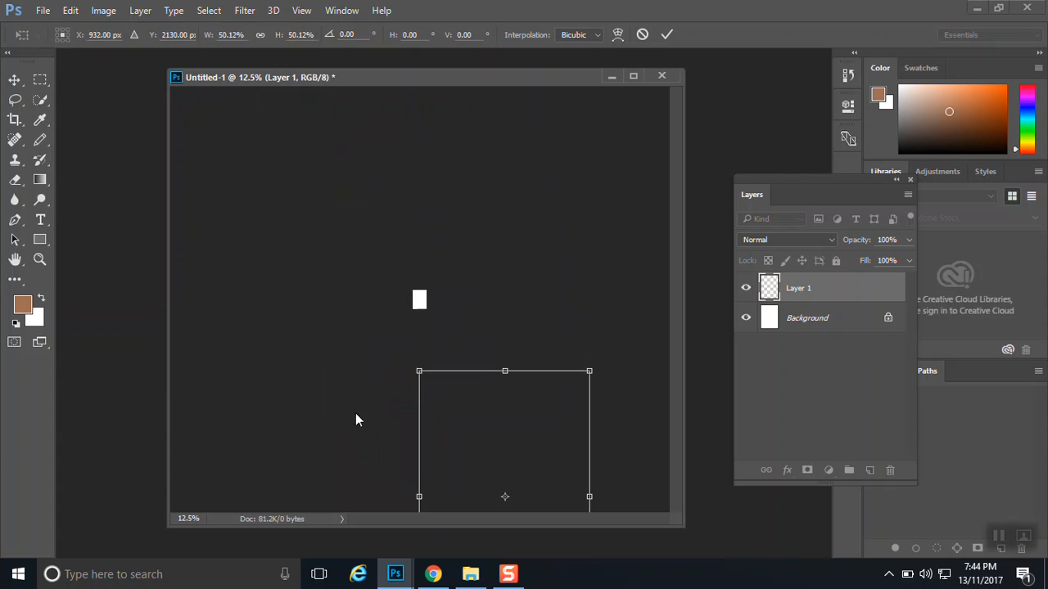
drag(475, 458, 402, 303)
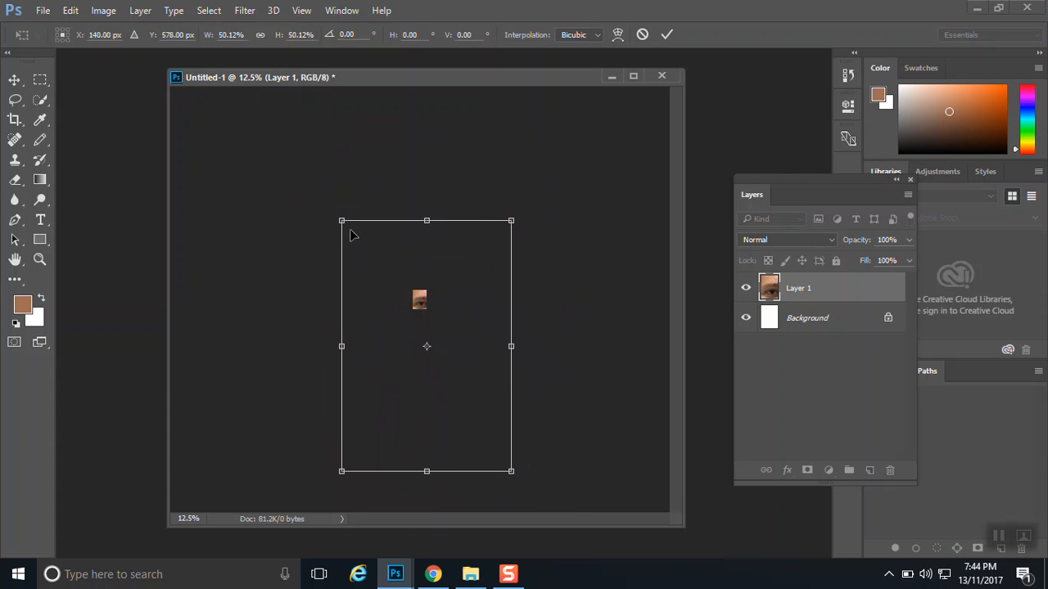
Step: Shrink the photo further to about 7% of its original size and position the head within the canvas
drag(336, 218, 406, 301)
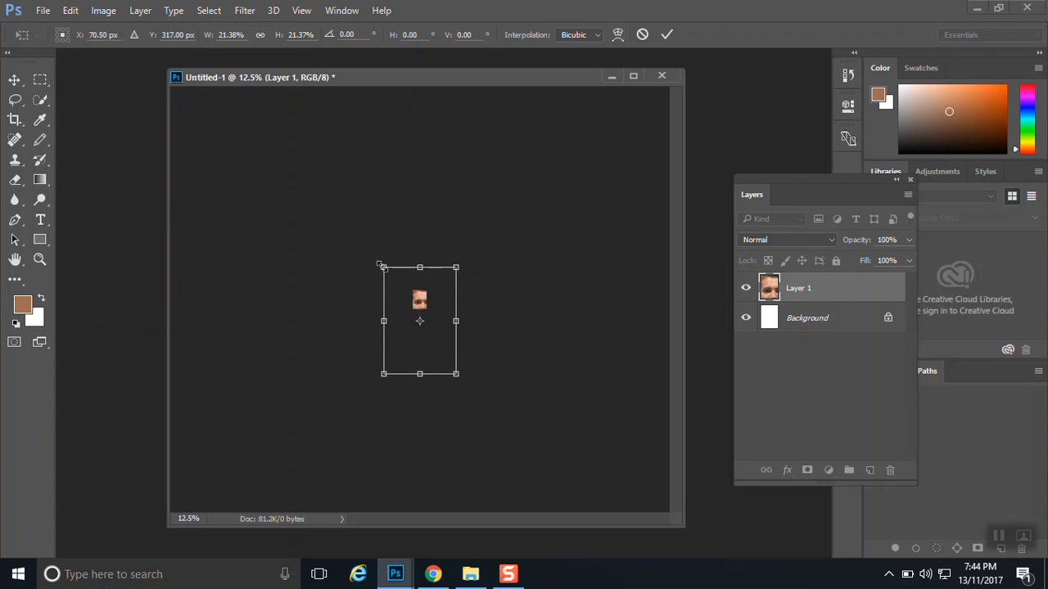
drag(382, 266, 420, 311)
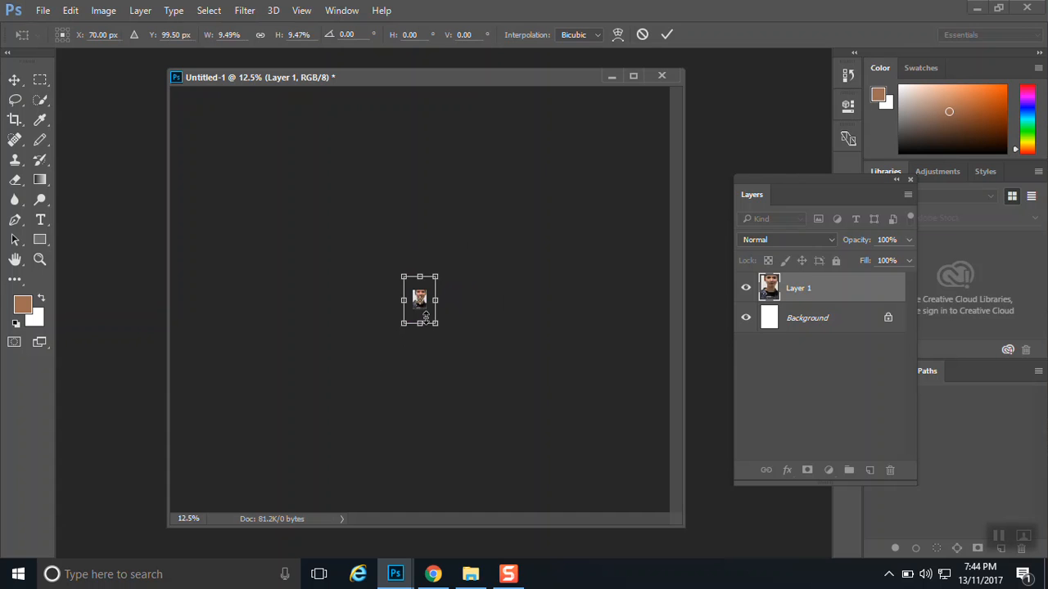
key(ctrl+plus)
key(ctrl+plus)
key(ctrl+plus)
key(ctrl+plus)
key(ctrl+plus)
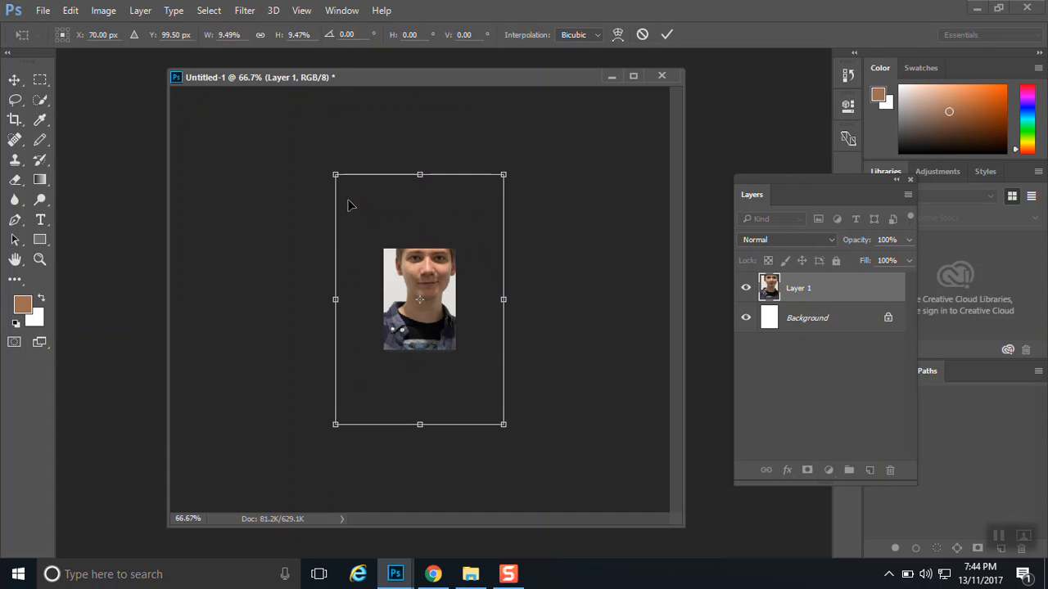
drag(334, 173, 378, 239)
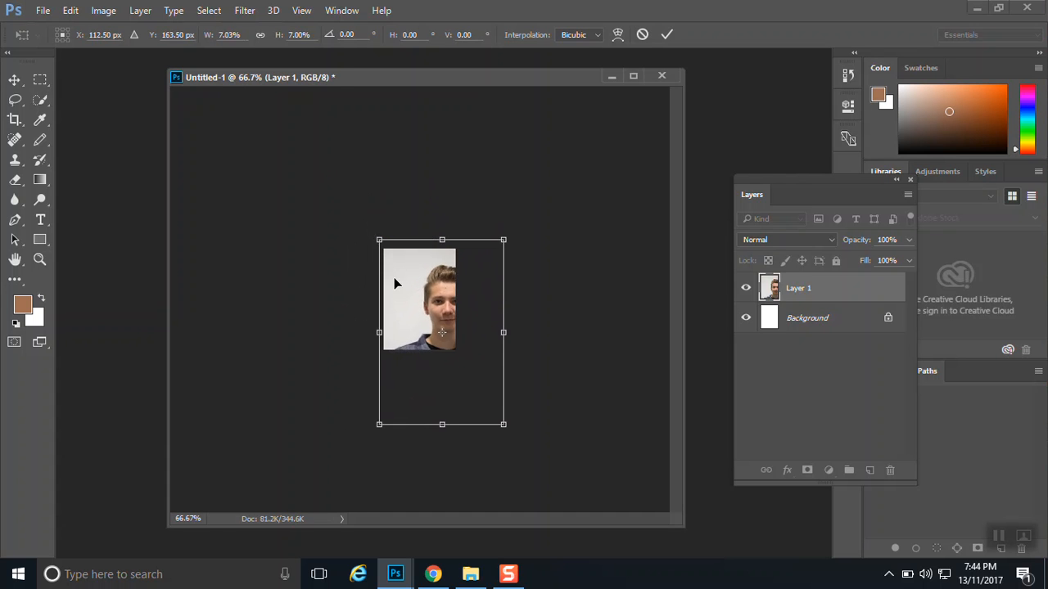
drag(438, 302, 409, 289)
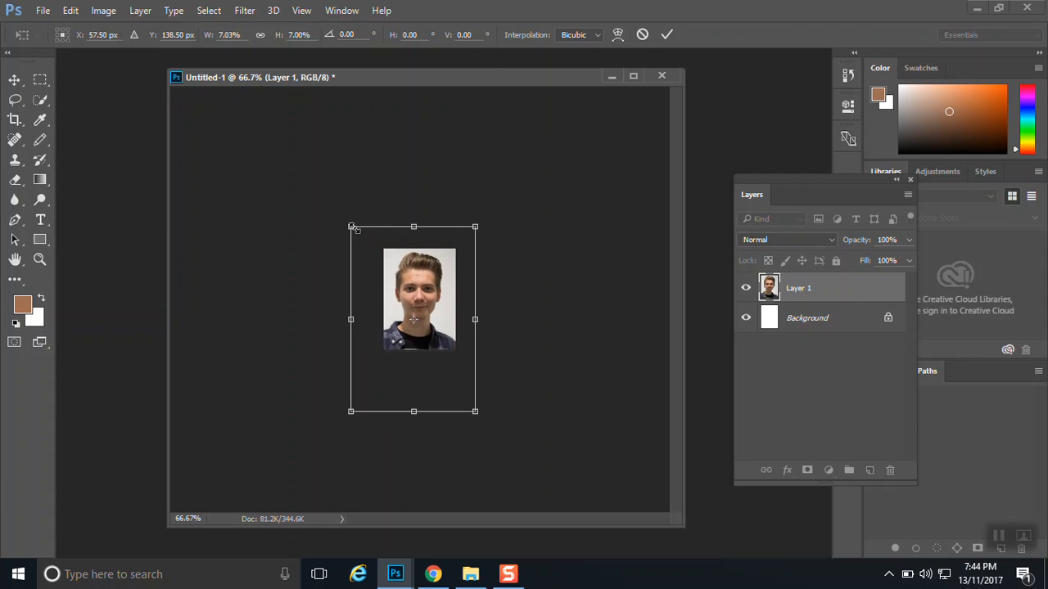
Step: Refine the photo's scale to about 5.6% so the head and shoulders fit the canvas, and apply the transform
drag(349, 226, 373, 261)
drag(425, 307, 420, 278)
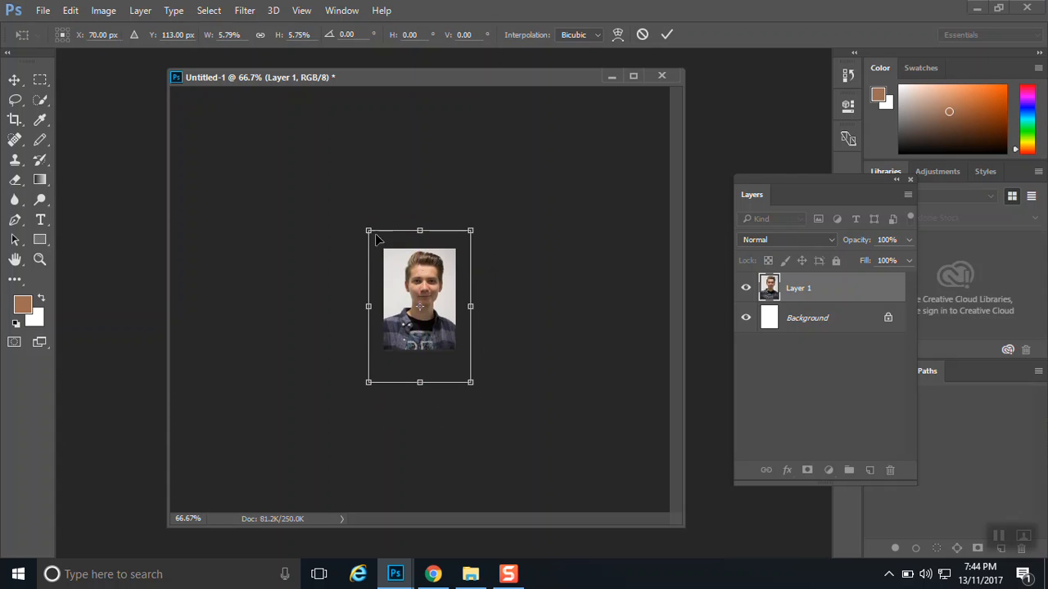
mouse_move(370, 233)
mouse_down()
mouse_move(345, 196)
mouse_move(388, 270)
mouse_move(354, 213)
mouse_move(383, 252)
mouse_move(363, 221)
mouse_move(370, 236)
mouse_up()
drag(432, 278, 429, 280)
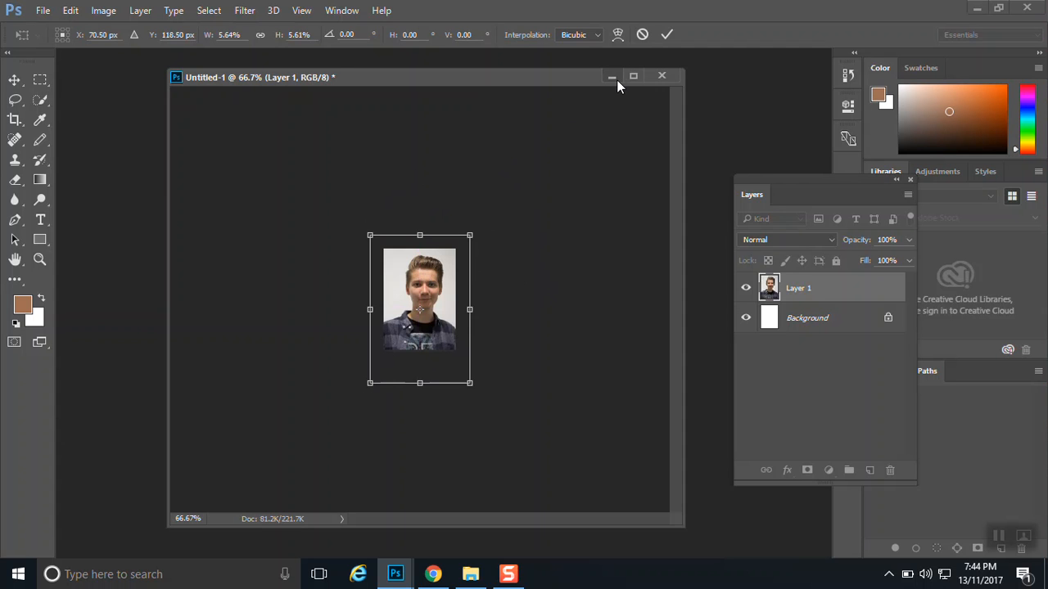
key(ctrl+plus)
key(ctrl+plus)
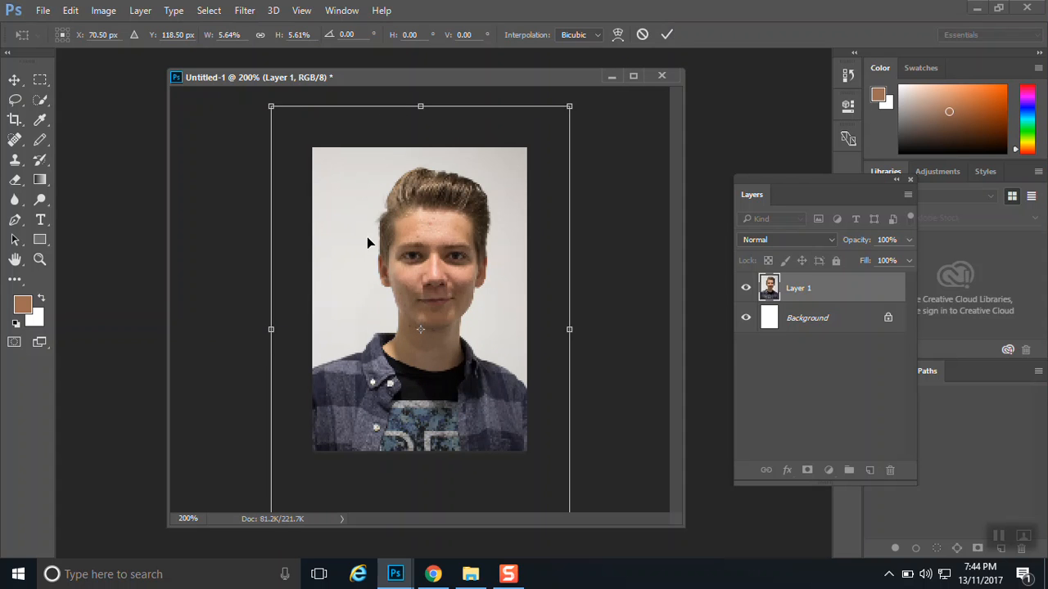
click(667, 36)
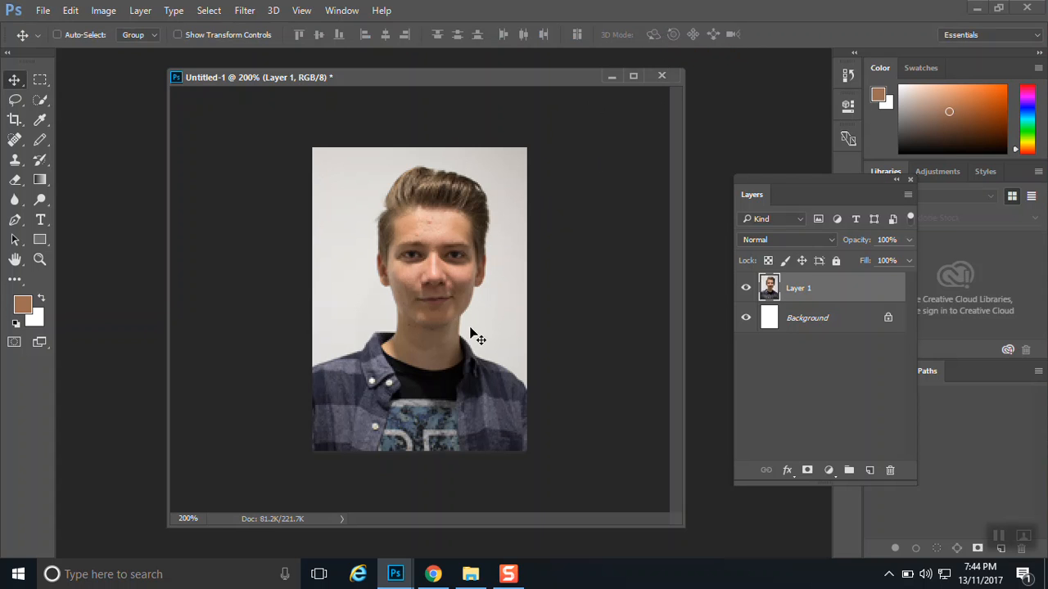
Step: Add a new empty layer above the photo and reduce Layer 1's opacity to 67%
click(869, 471)
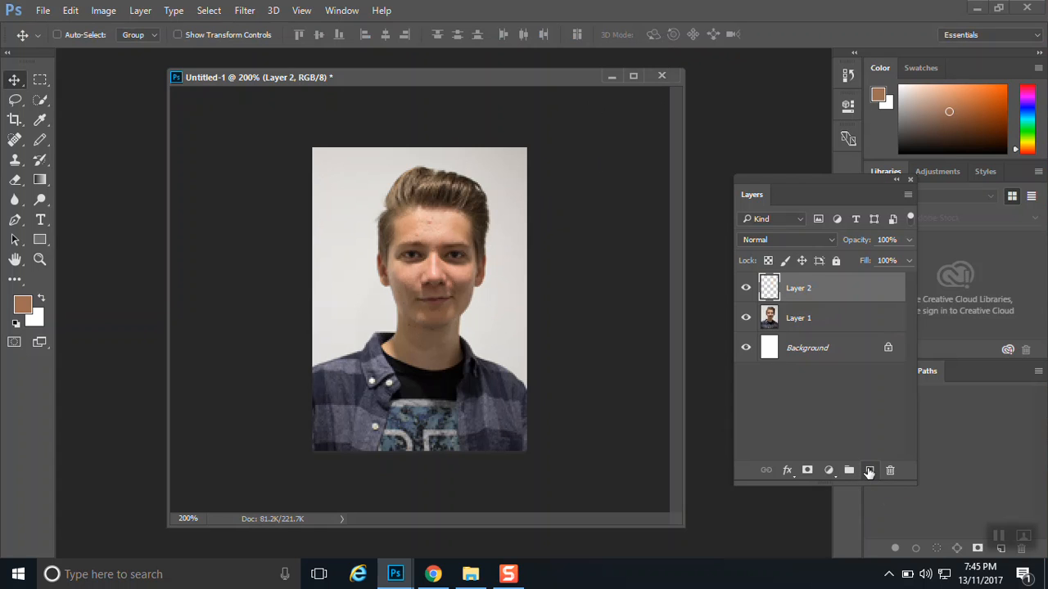
click(808, 319)
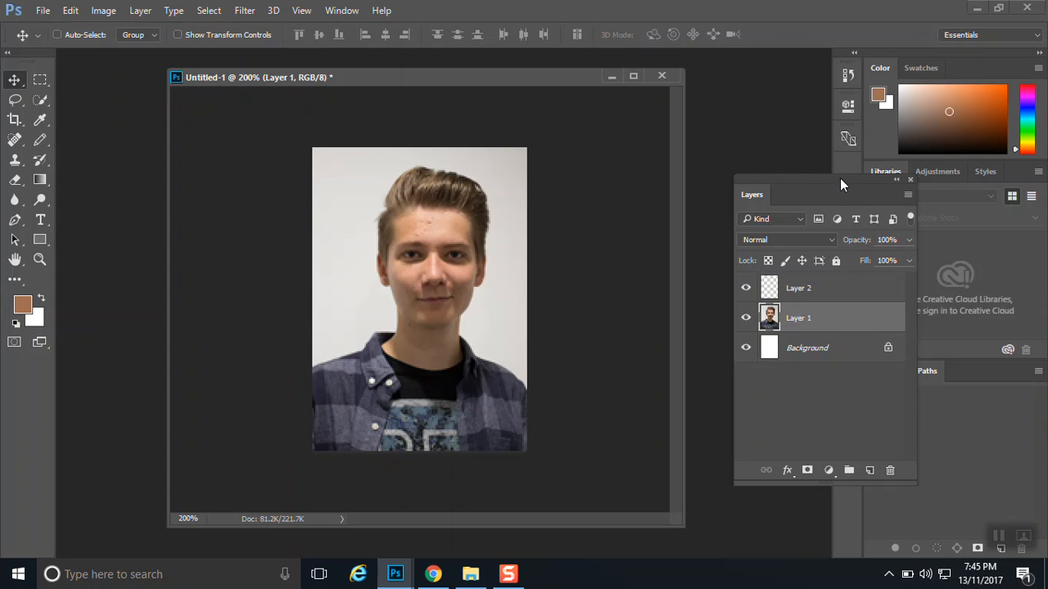
drag(840, 177, 660, 152)
click(725, 214)
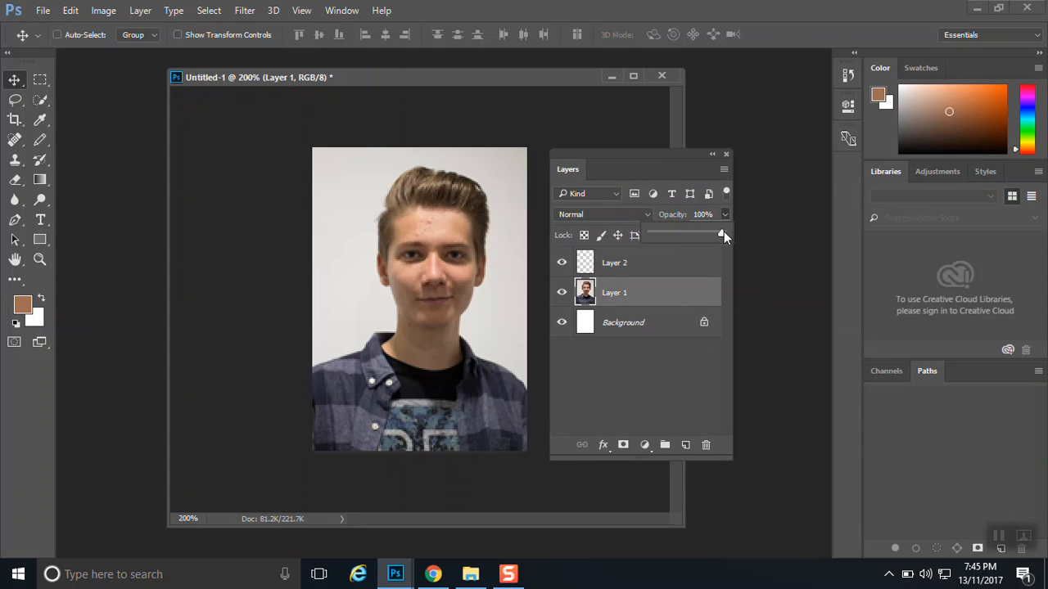
drag(720, 234, 697, 233)
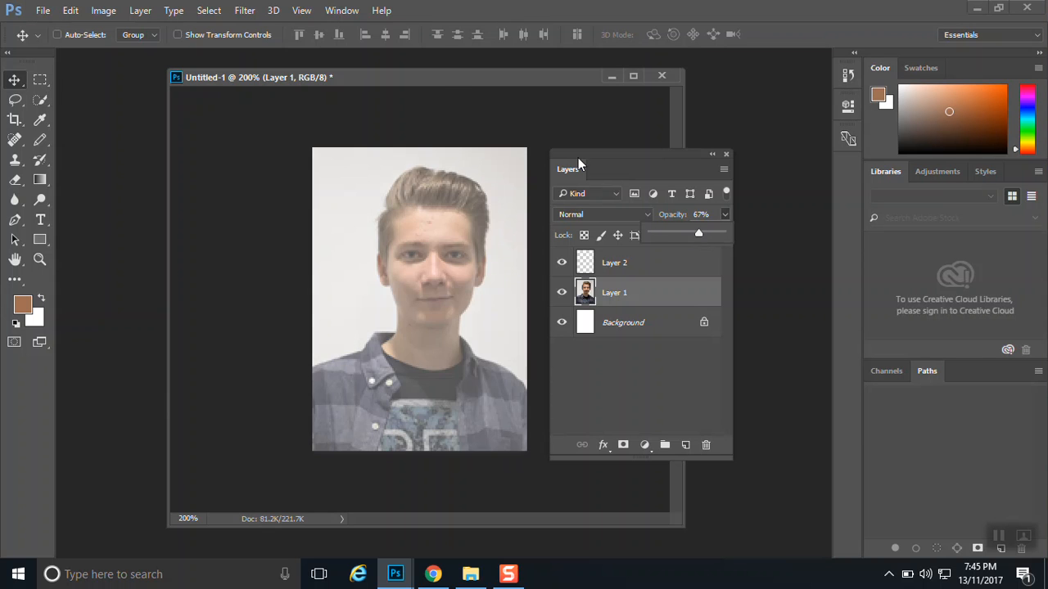
Step: Make Layer 2 the active layer and switch to the Pencil tool for drawing
drag(580, 152, 654, 137)
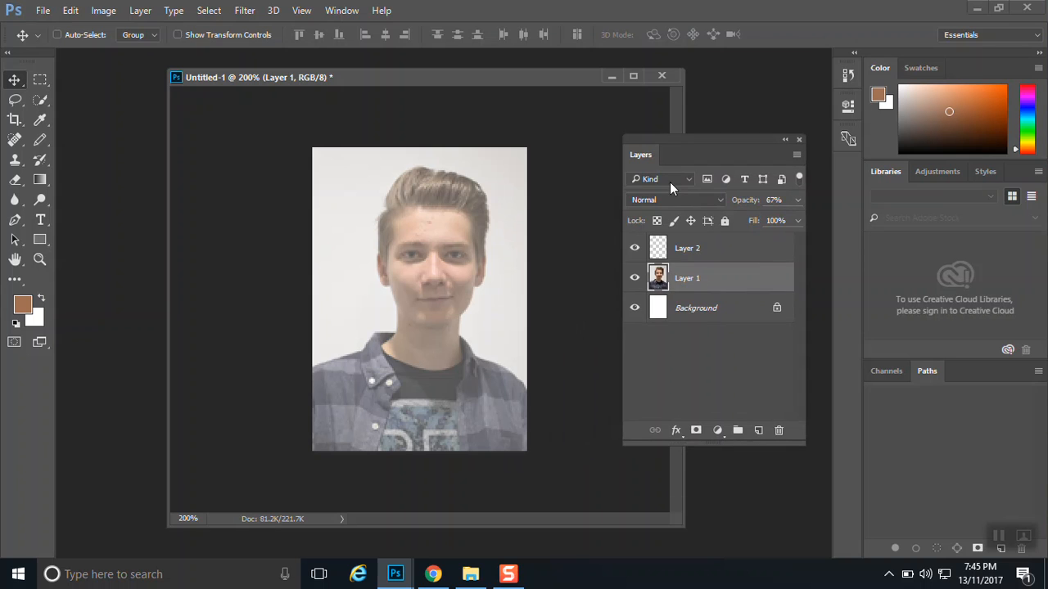
click(692, 248)
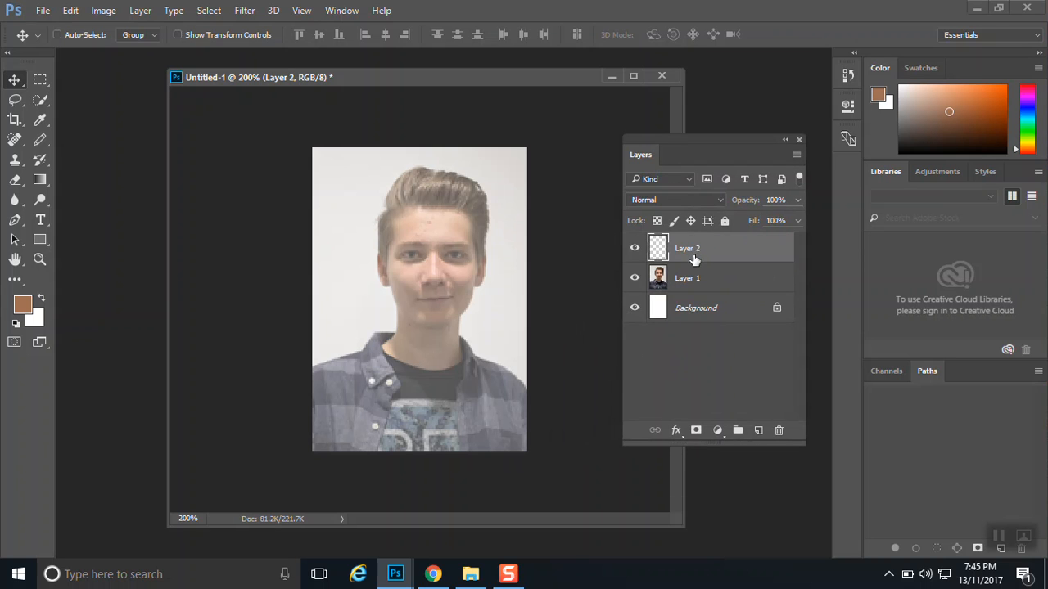
click(45, 145)
click(74, 139)
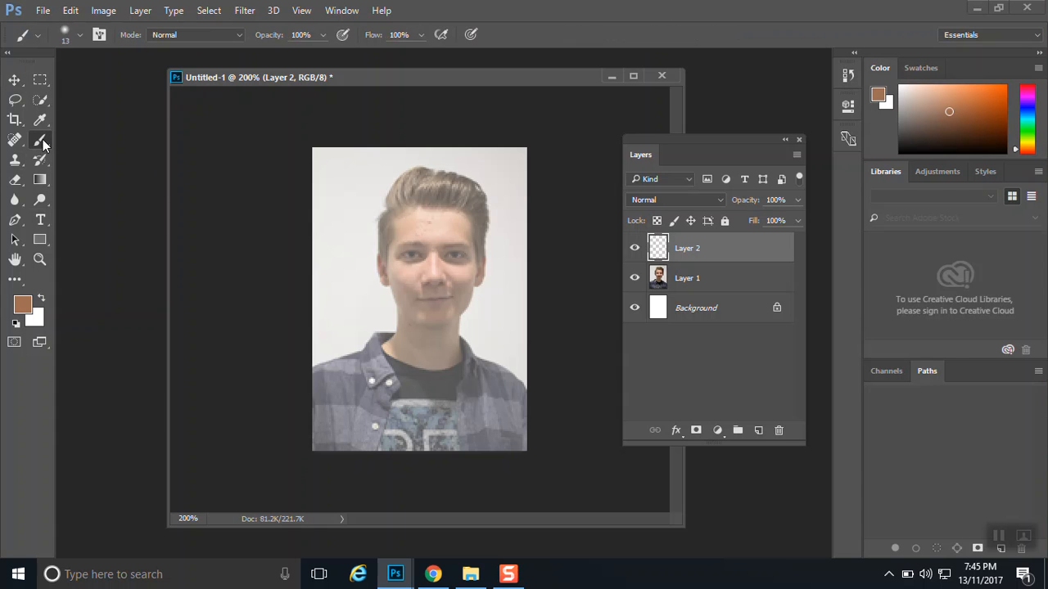
click(45, 145)
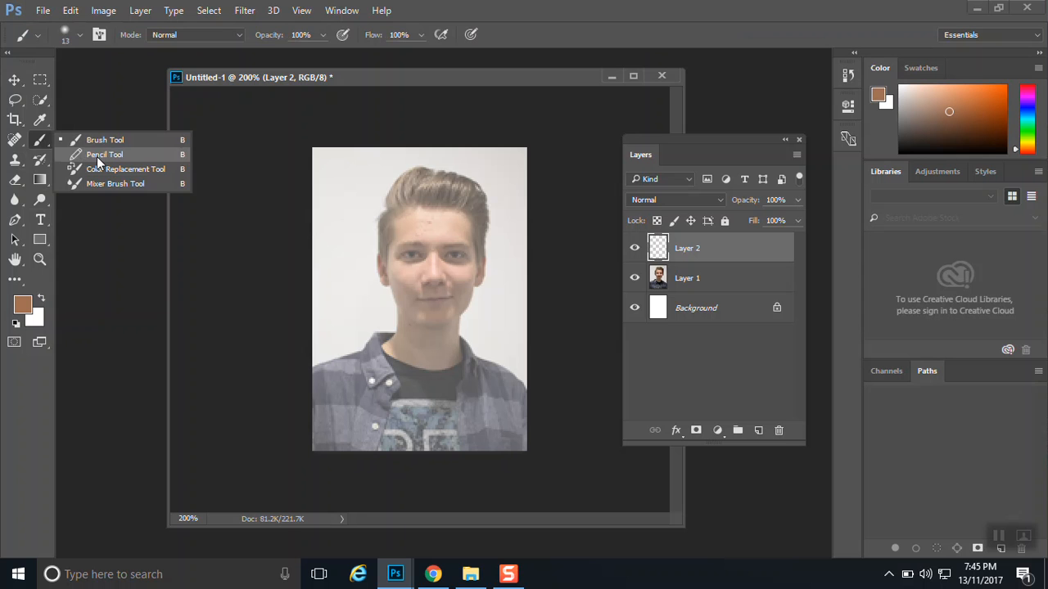
click(96, 156)
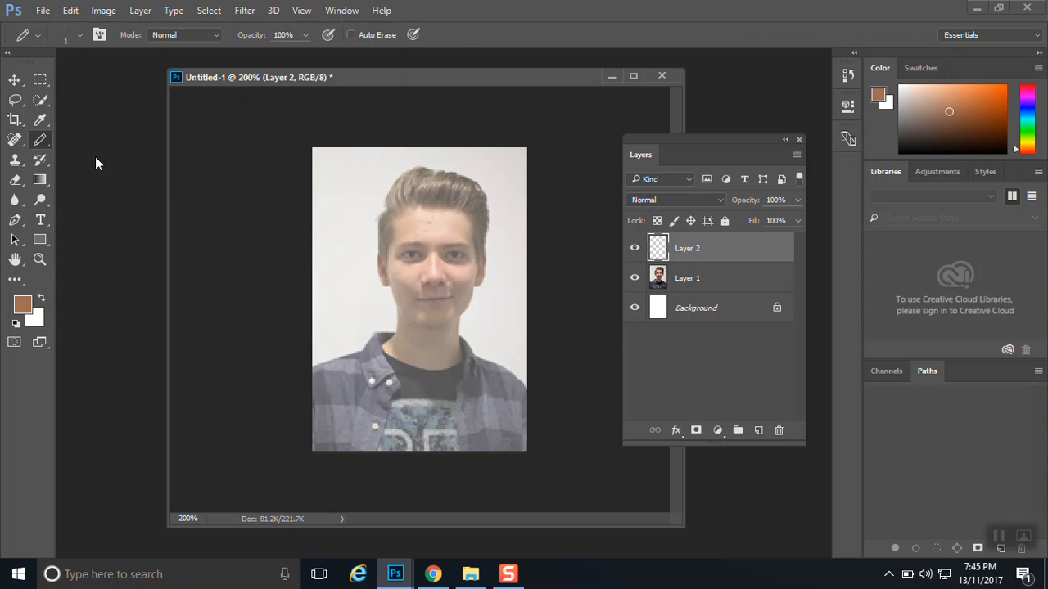
Step: Set the foreground color to black through the color picker
click(22, 304)
drag(392, 269, 328, 328)
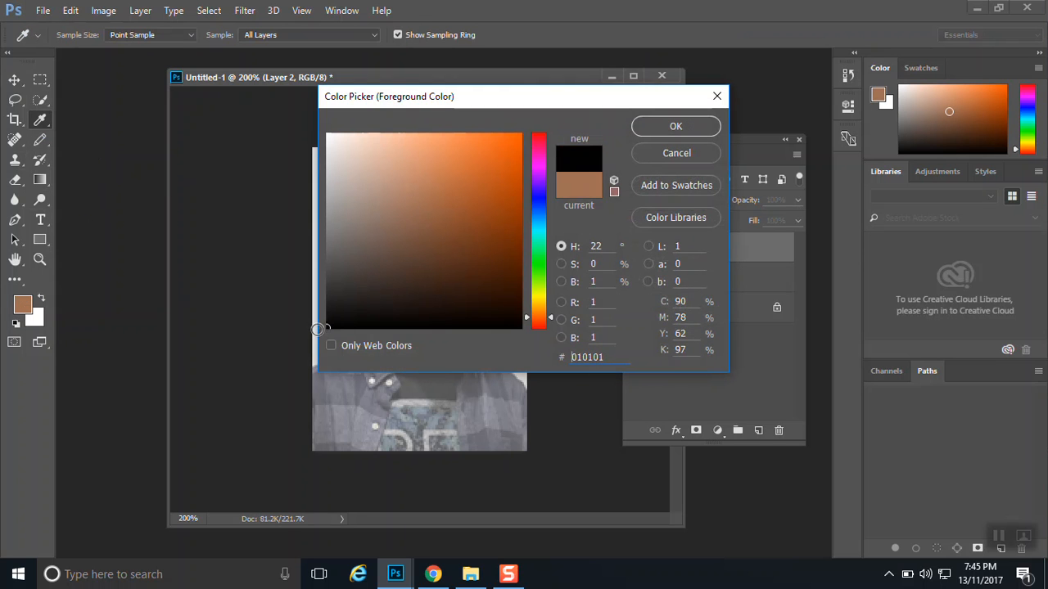
click(659, 126)
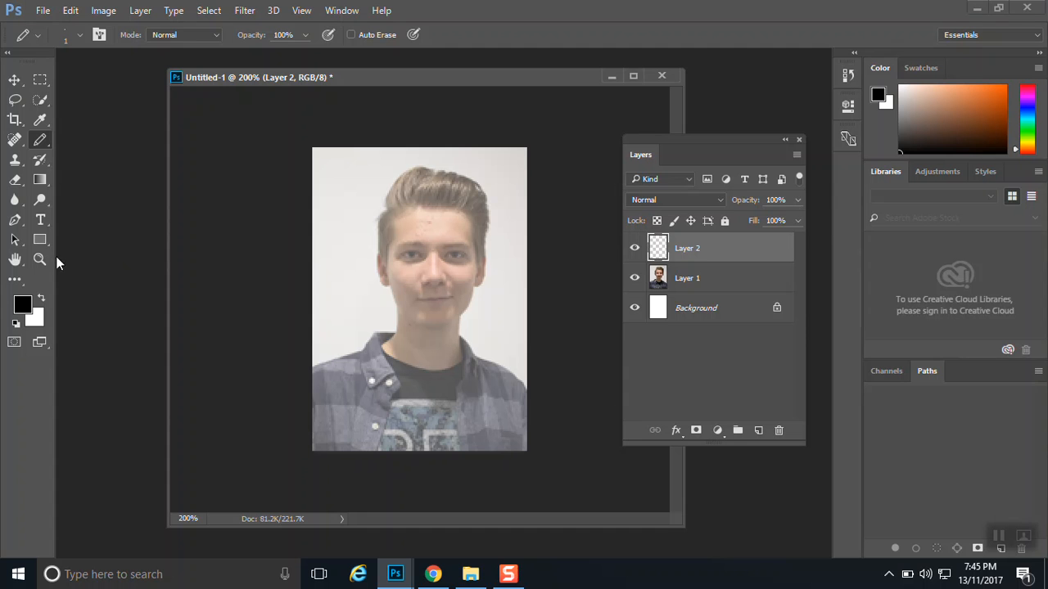
Step: Try a 1 px black pencil stroke along the upper lid of the eye on the photo's left, and undo it
click(39, 258)
drag(400, 238, 527, 336)
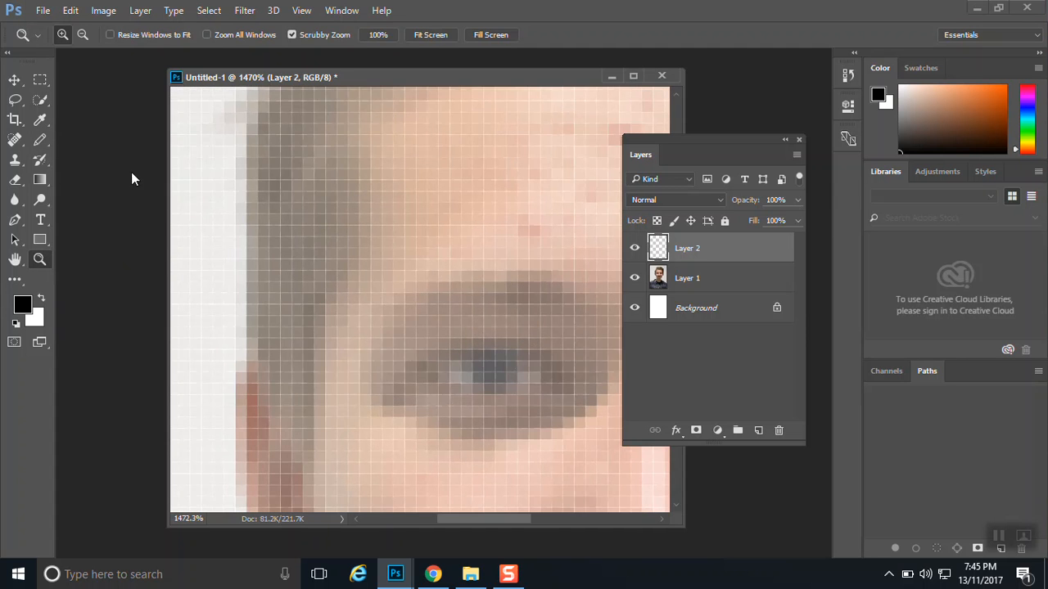
click(39, 141)
drag(378, 379, 423, 351)
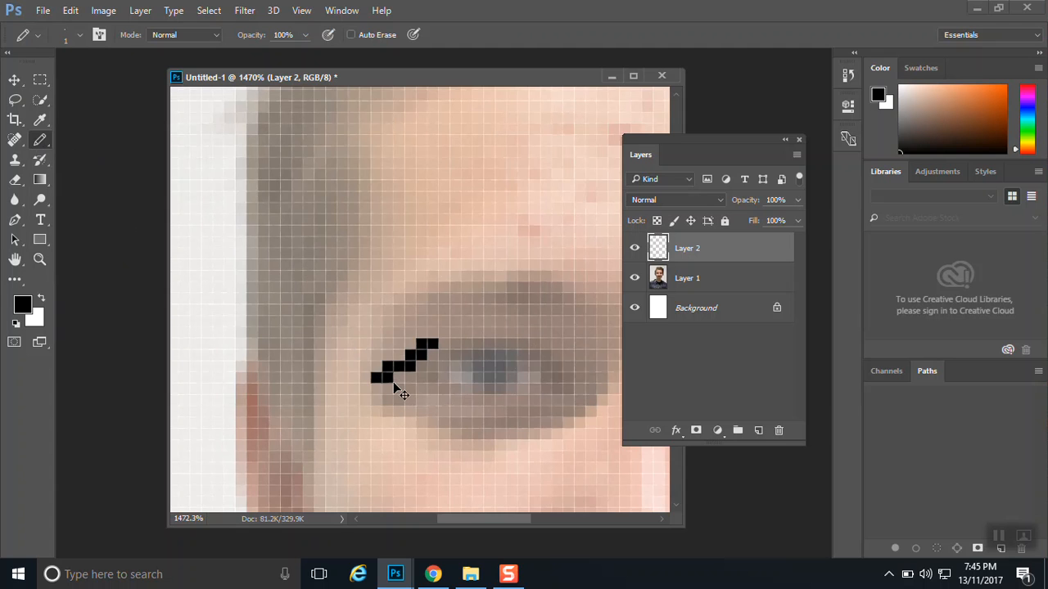
key(ctrl+alt+z)
key(ctrl+alt+z)
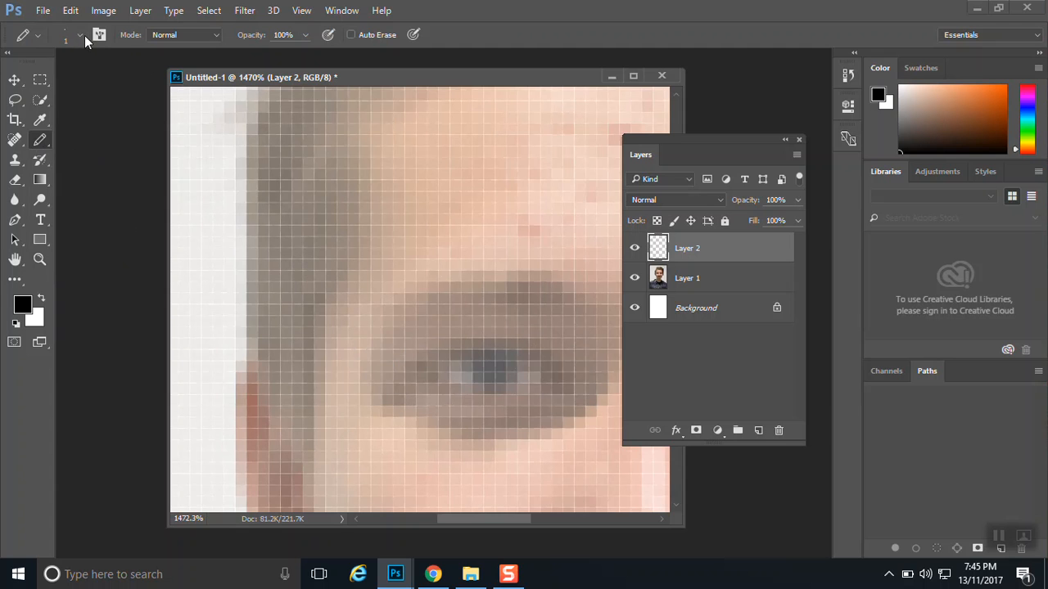
Step: Choose the hard round tip at 18 px for the pencil, stamp a test dot over the eye, and undo it
click(82, 36)
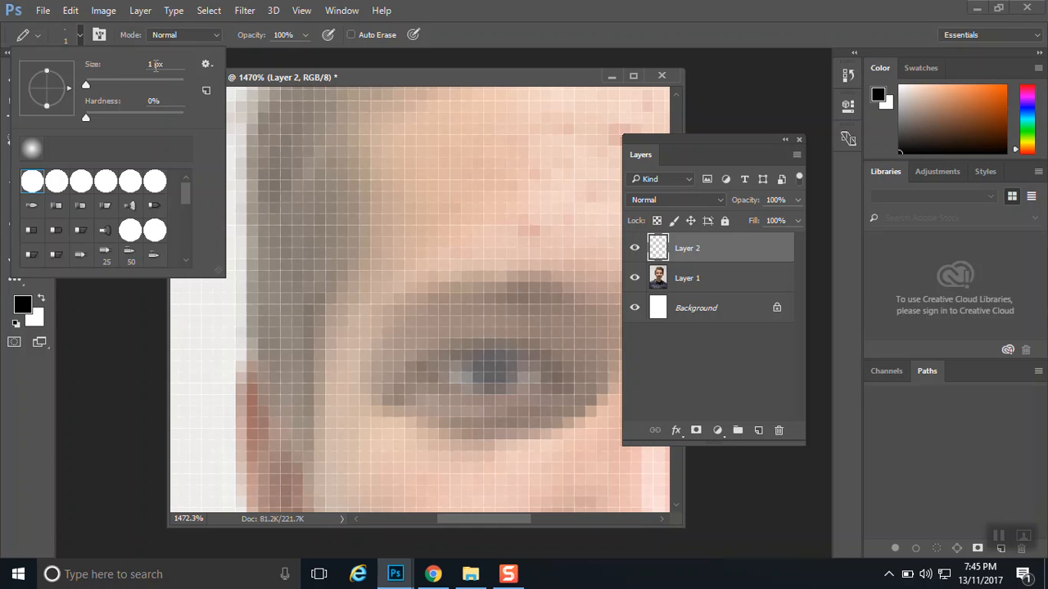
click(62, 189)
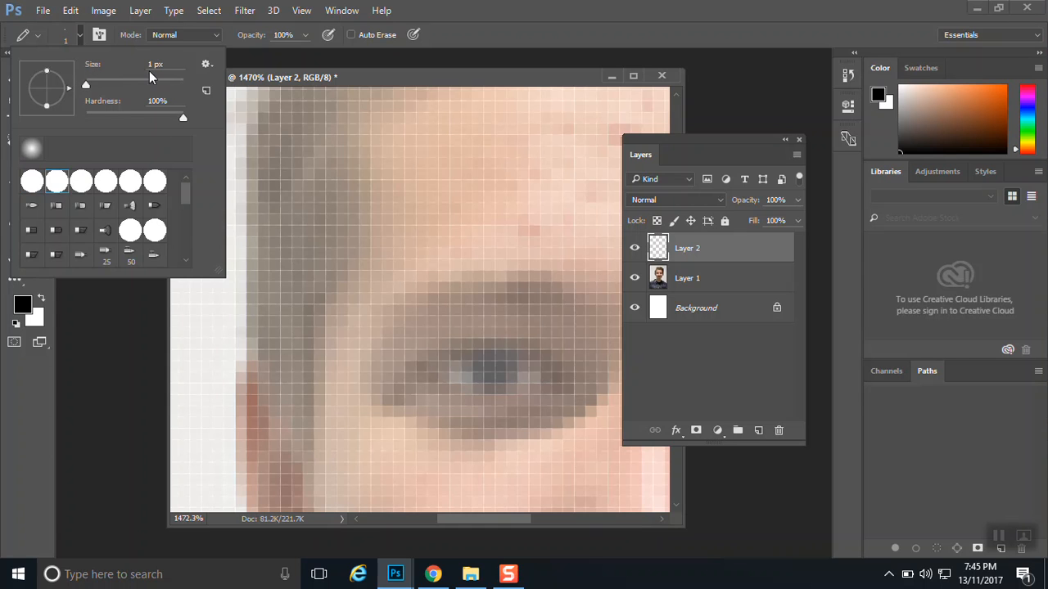
mouse_move(87, 83)
mouse_down()
mouse_move(135, 82)
mouse_move(94, 83)
mouse_up()
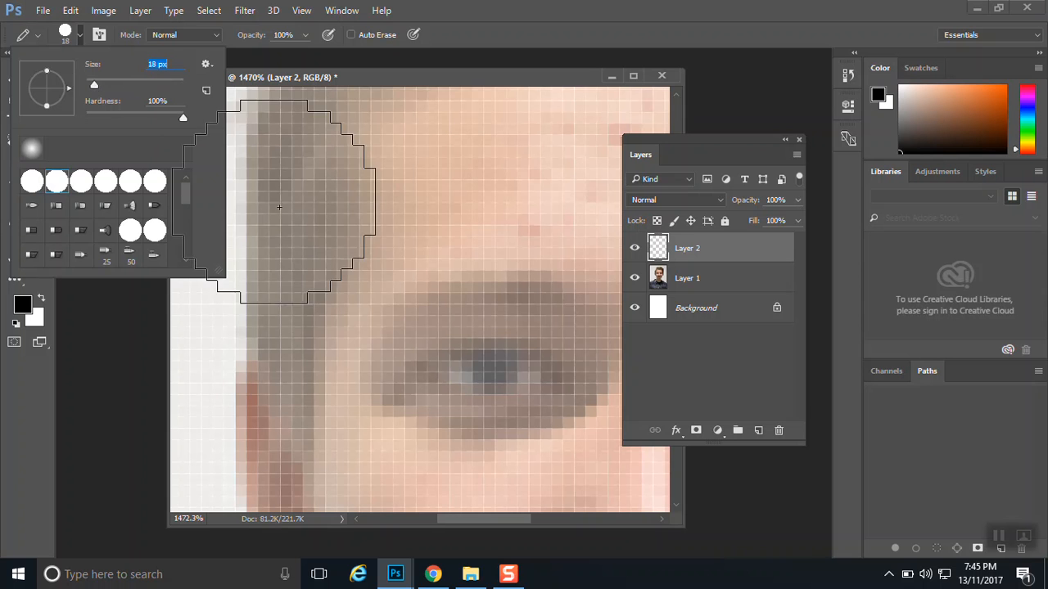
click(416, 293)
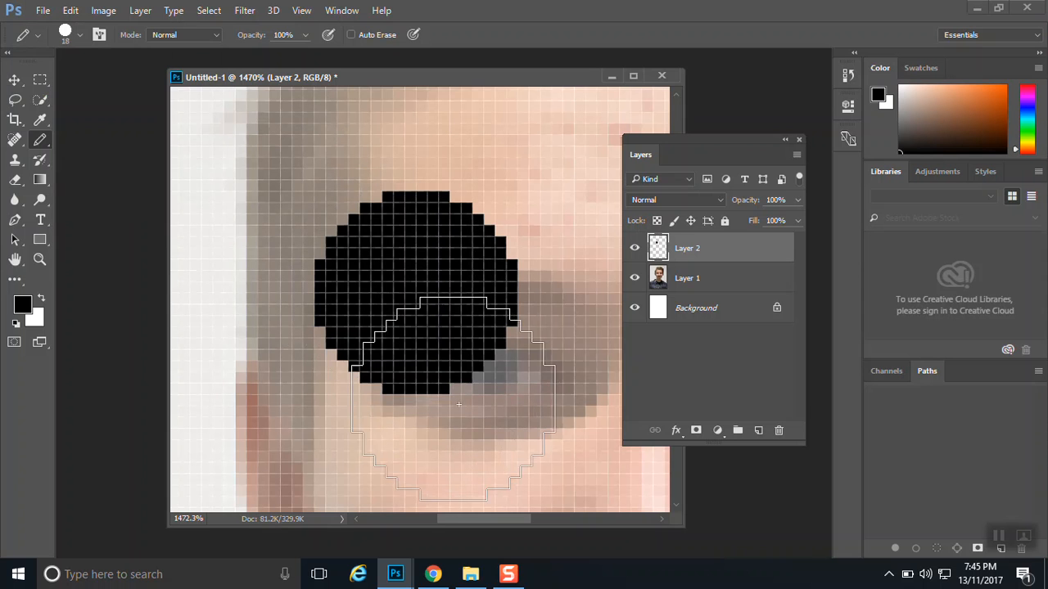
key(ctrl+z)
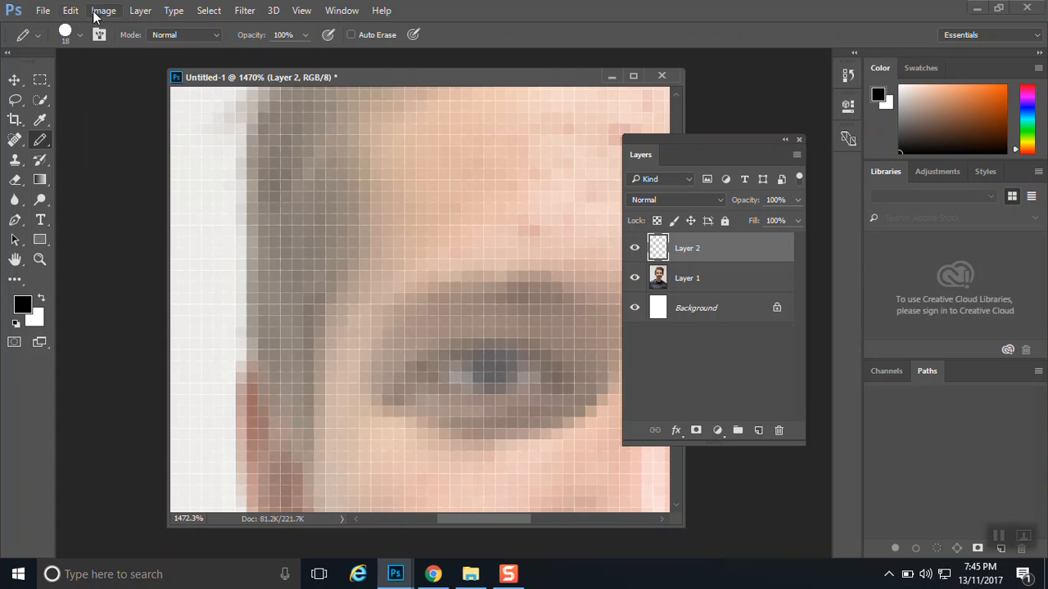
Step: Set the pencil size back to 1 px
click(79, 34)
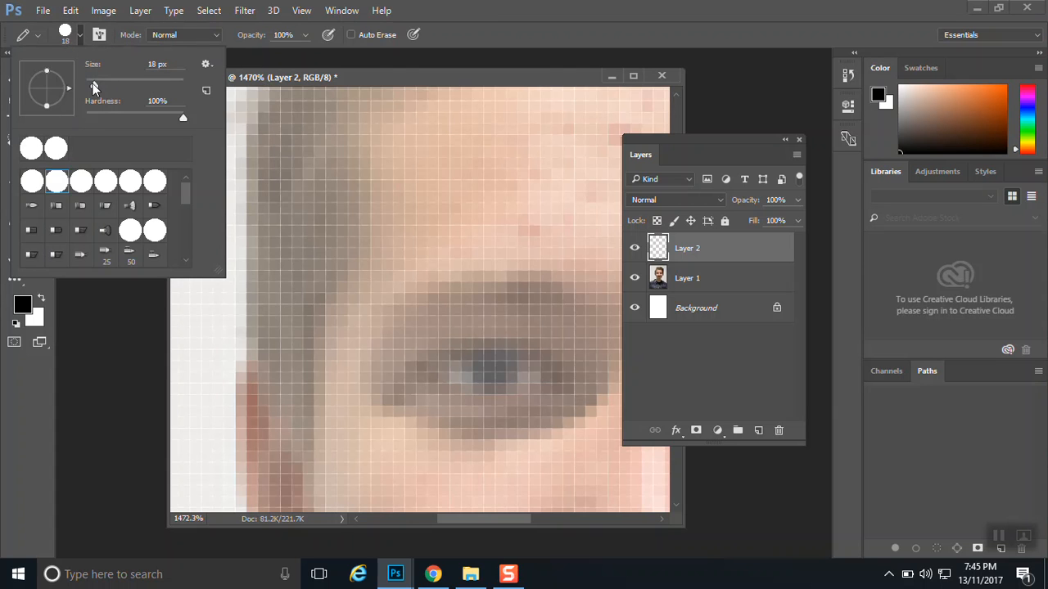
drag(94, 88, 69, 83)
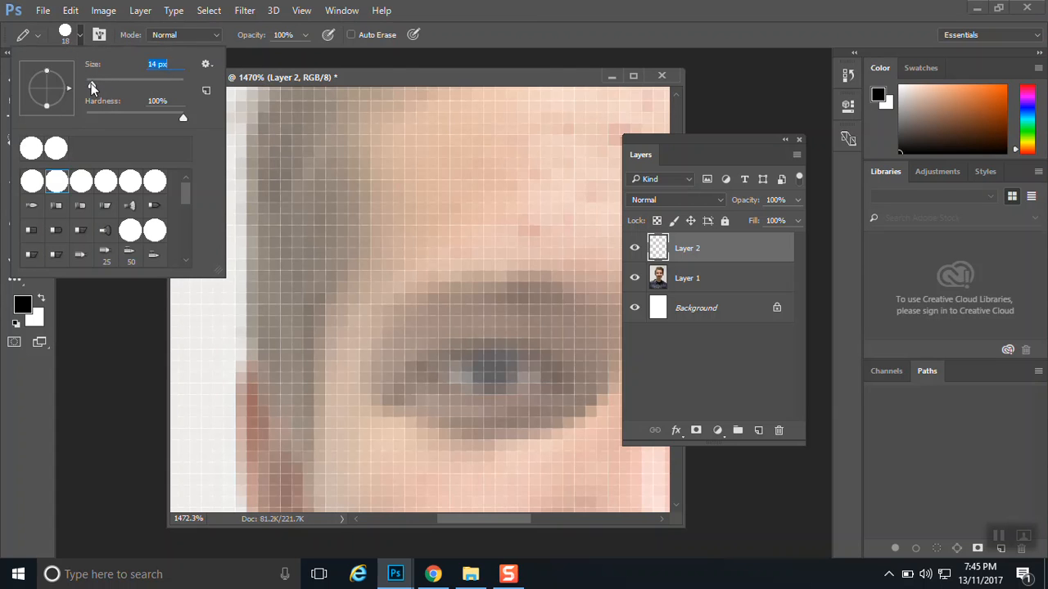
click(64, 34)
click(64, 34)
click(278, 74)
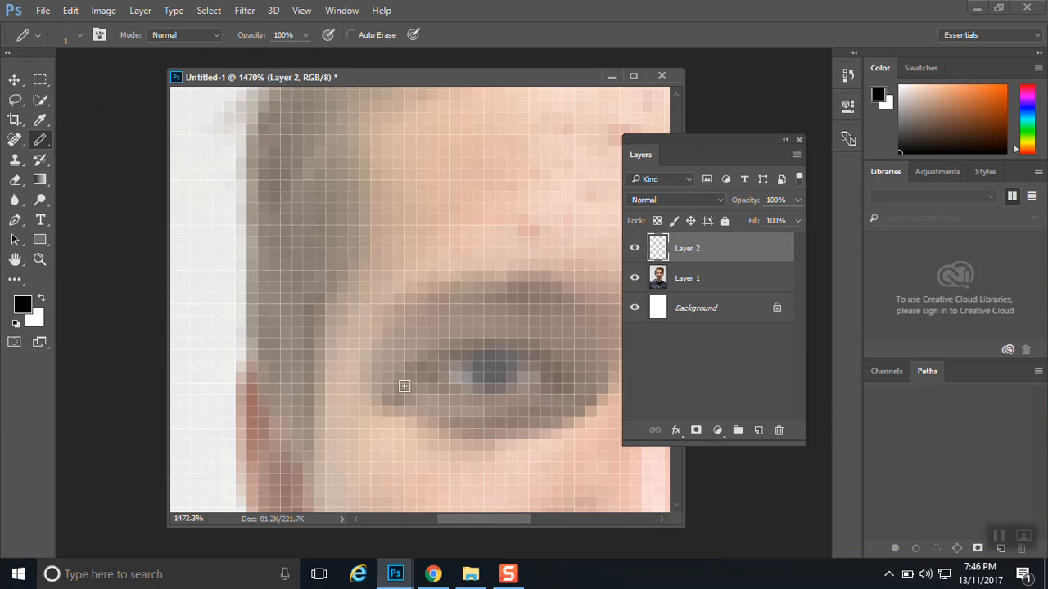
Step: Trace the eye on the photo's left in black, covering the upper lid, iris, lower lid and the crease above it
mouse_move(410, 374)
mouse_down()
mouse_move(372, 350)
mouse_move(352, 346)
mouse_move(339, 359)
mouse_move(339, 345)
mouse_move(406, 309)
mouse_move(512, 340)
mouse_up()
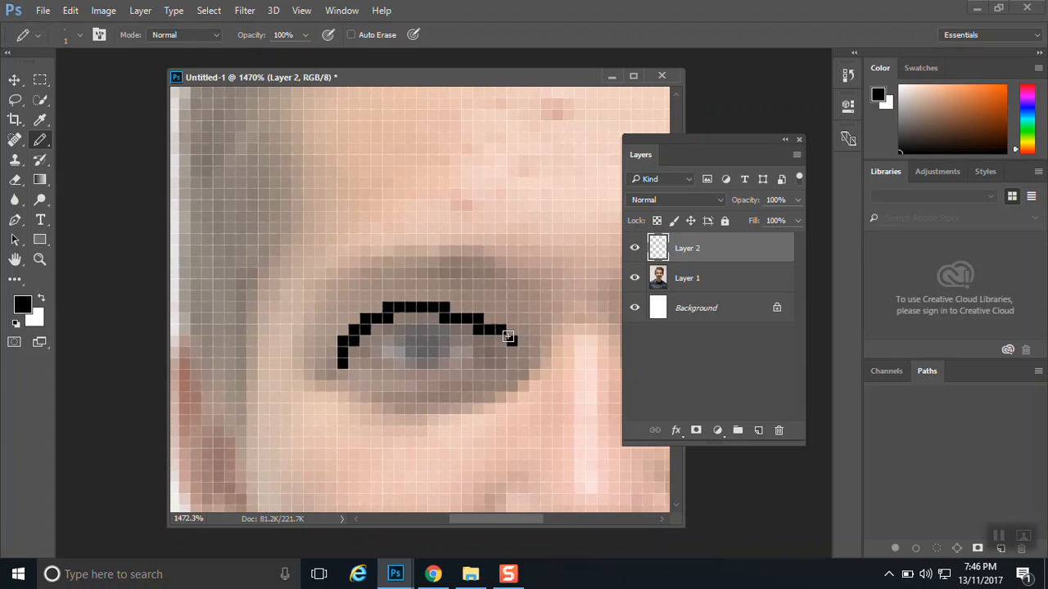
mouse_move(354, 338)
mouse_down()
mouse_move(424, 322)
mouse_move(402, 351)
mouse_move(449, 344)
mouse_move(447, 328)
mouse_move(433, 340)
mouse_up()
click(416, 364)
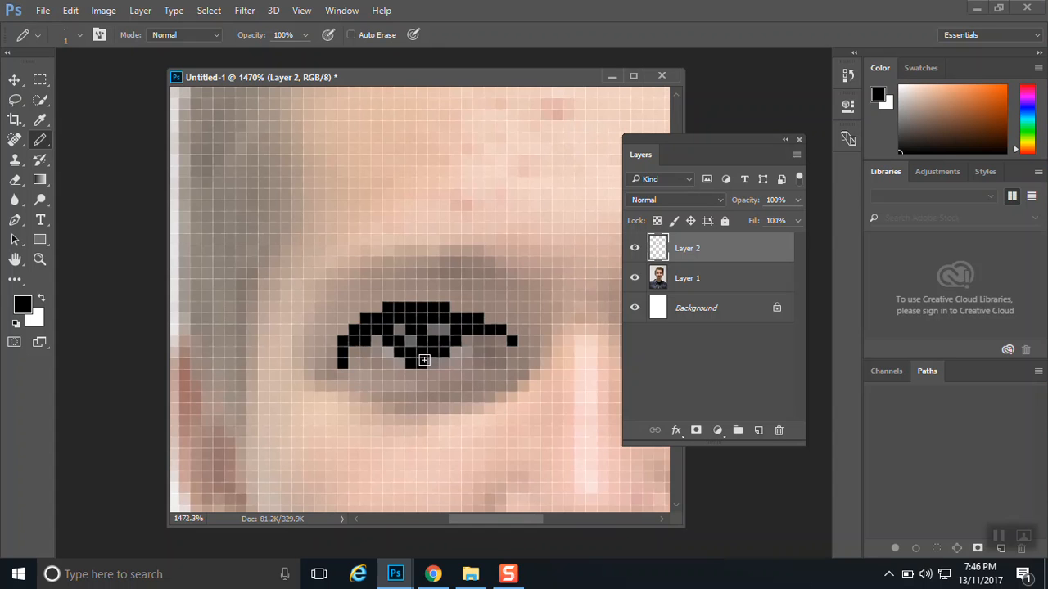
mouse_move(331, 363)
mouse_down()
mouse_move(369, 382)
mouse_move(448, 386)
mouse_move(526, 349)
mouse_move(549, 314)
mouse_move(481, 262)
mouse_move(414, 259)
mouse_move(349, 276)
mouse_move(300, 330)
mouse_up()
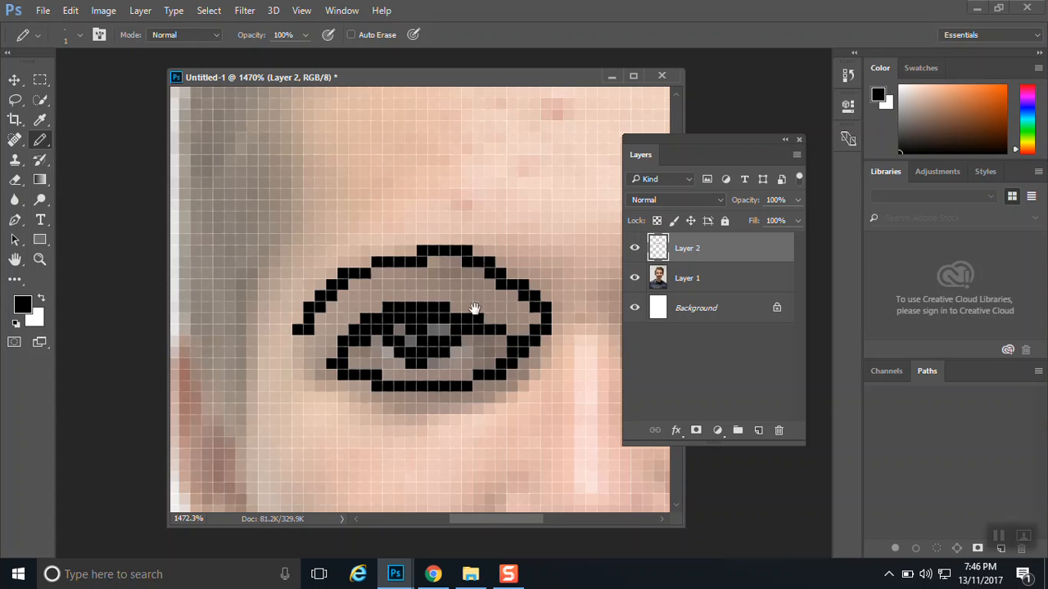
Step: Trace the eye on the photo's right with its crease line, iris and lids, and thicken the upper lid line
mouse_move(475, 308)
mouse_down()
mouse_move(411, 324)
mouse_move(319, 316)
mouse_move(506, 309)
mouse_move(351, 311)
mouse_up()
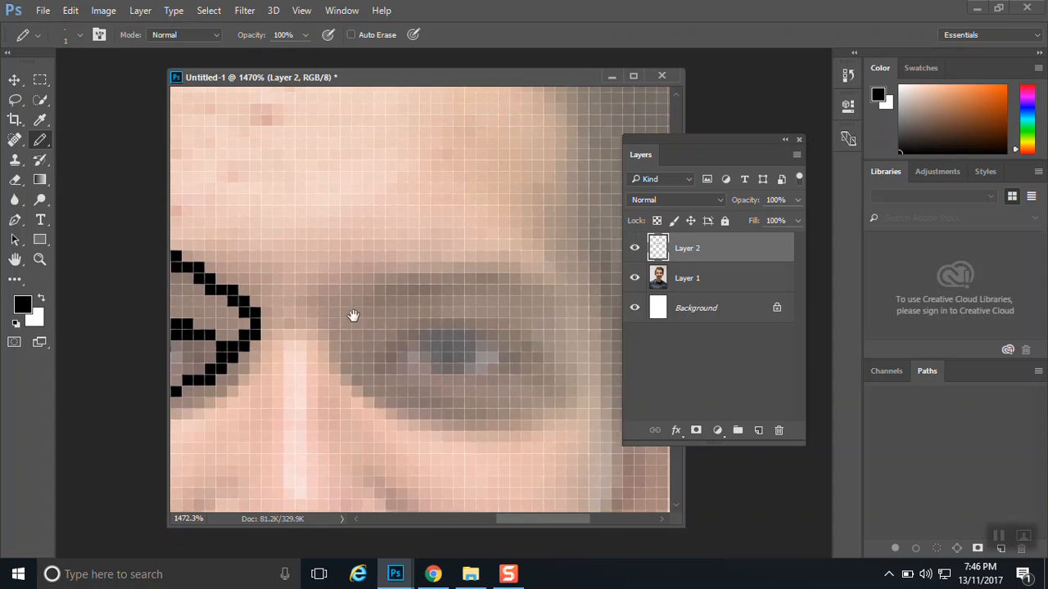
mouse_move(311, 339)
mouse_down()
mouse_move(353, 317)
mouse_move(498, 294)
mouse_move(528, 315)
mouse_up()
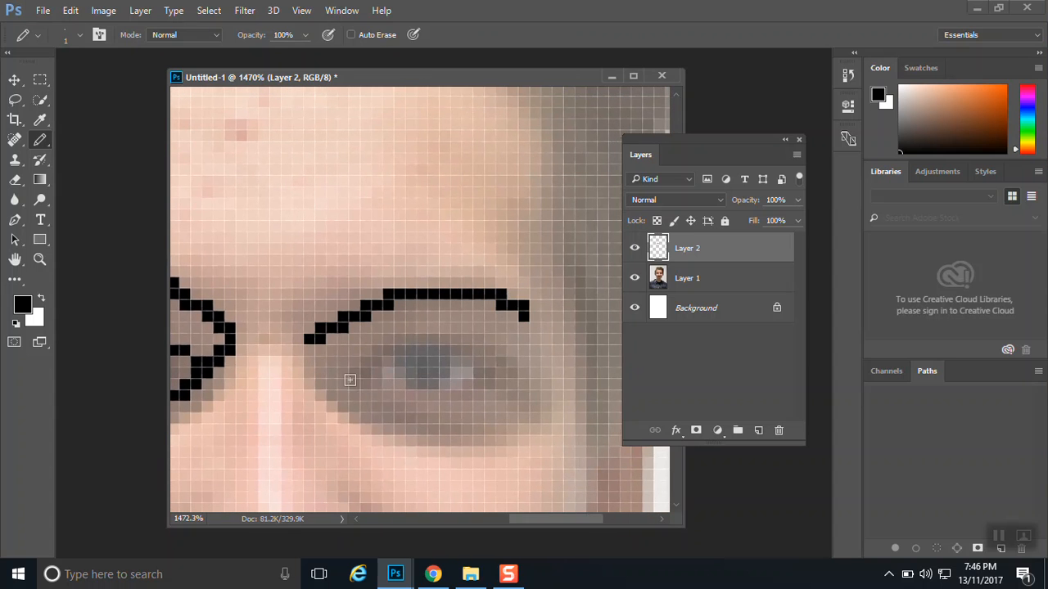
mouse_move(343, 373)
mouse_down()
mouse_move(415, 345)
mouse_move(495, 366)
mouse_move(534, 397)
mouse_up()
mouse_move(398, 361)
mouse_down()
mouse_move(450, 376)
mouse_move(438, 350)
mouse_move(426, 372)
mouse_up()
mouse_move(347, 392)
mouse_down()
mouse_move(451, 428)
mouse_move(546, 406)
mouse_up()
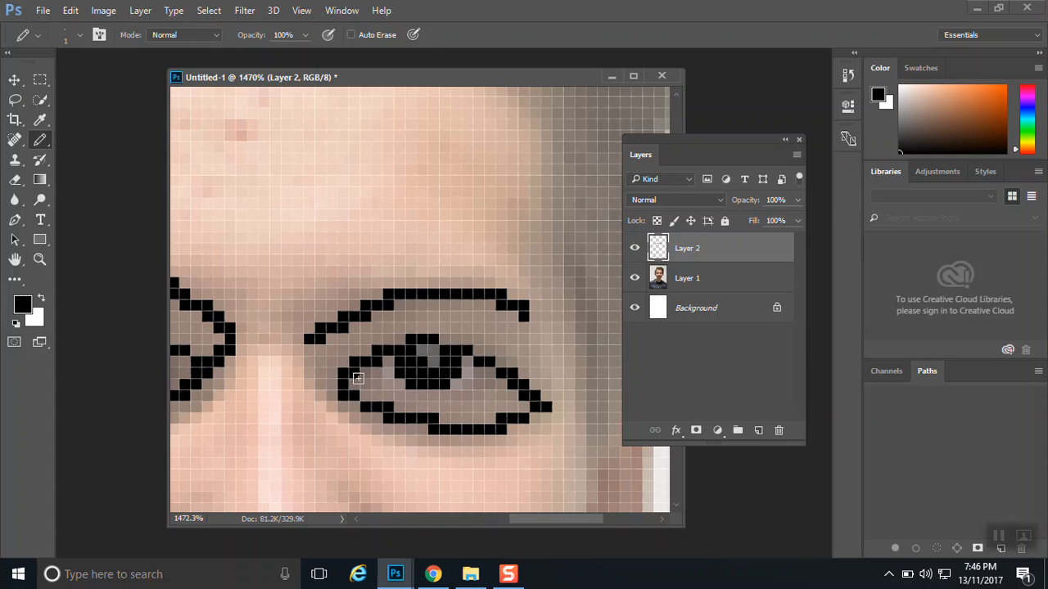
mouse_move(349, 377)
mouse_down()
mouse_move(324, 366)
mouse_move(388, 341)
mouse_move(456, 336)
mouse_move(517, 370)
mouse_up()
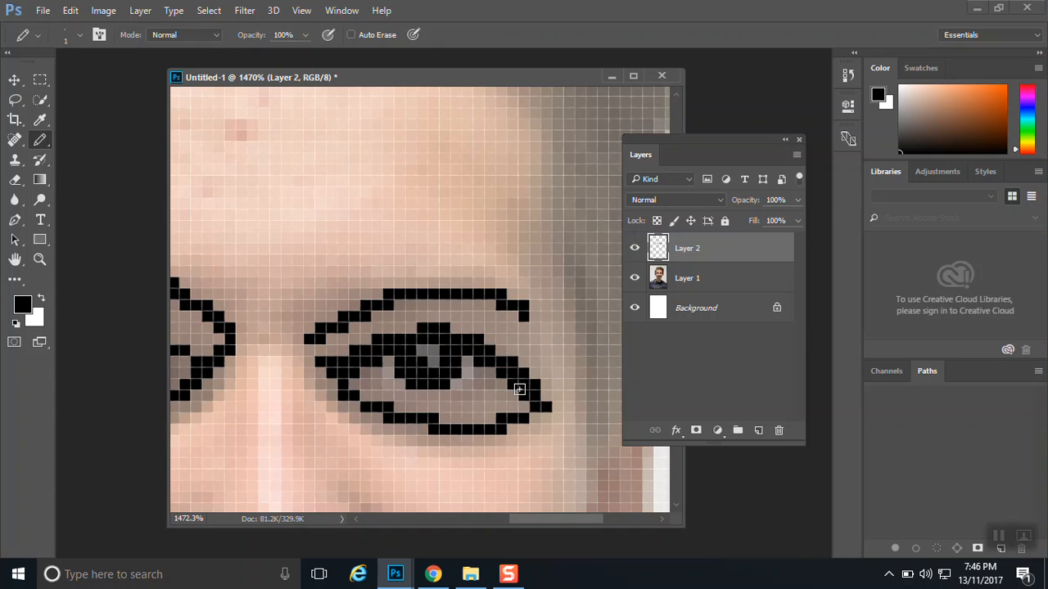
Step: Dismiss the Start menu and move the document window up, clear of the taskbar
alt+click(401, 401)
key(super)
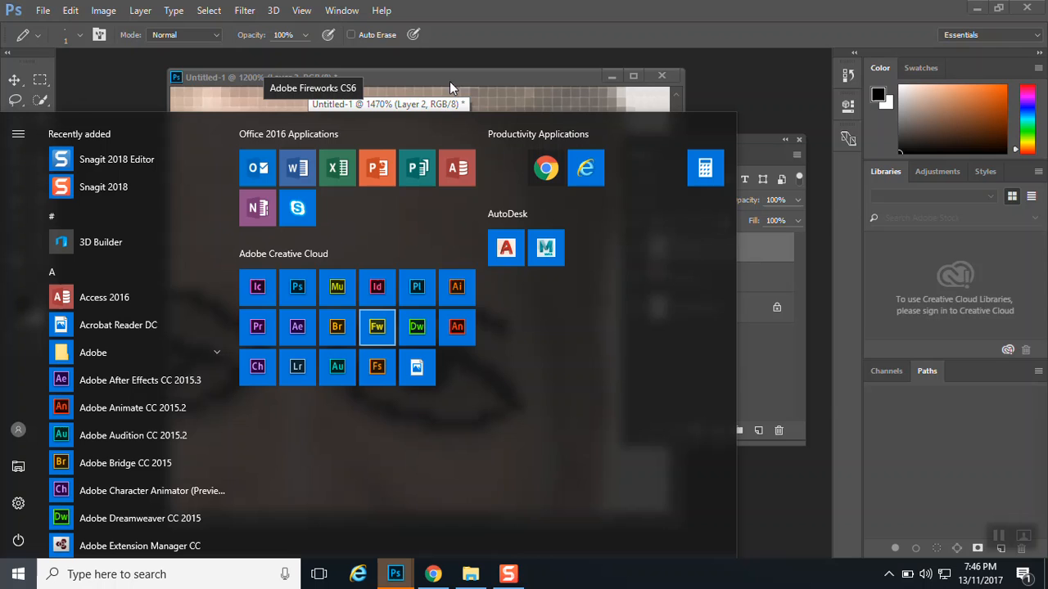
drag(554, 78, 509, 115)
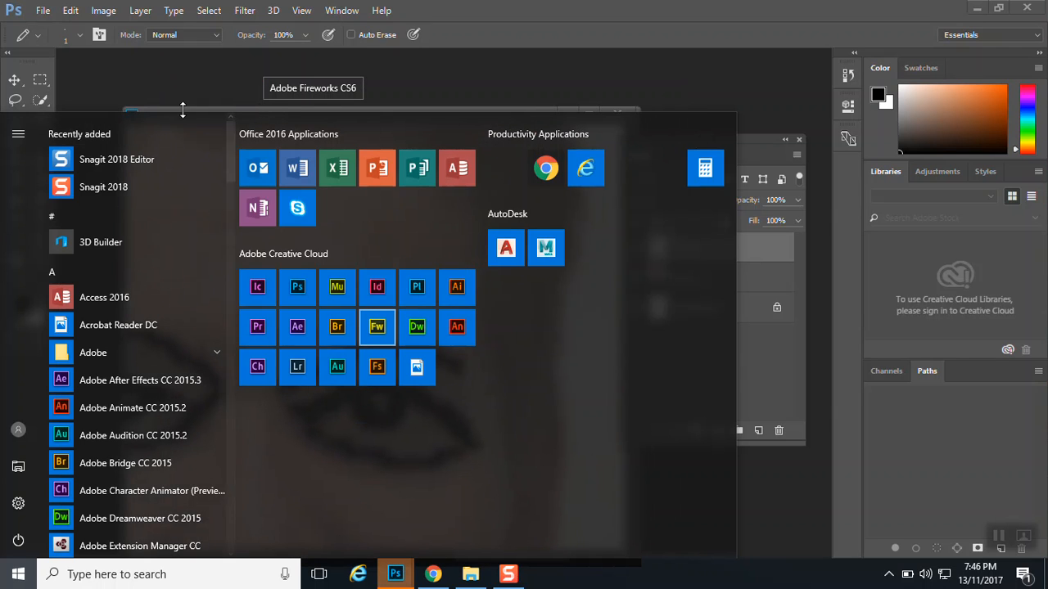
key(Escape)
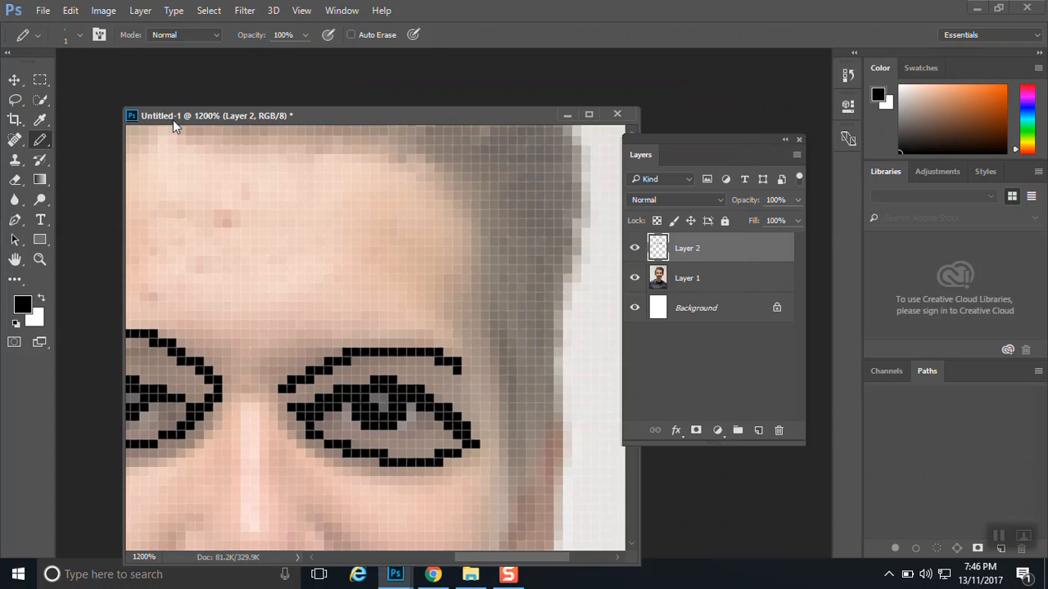
drag(184, 114, 238, 59)
Step: Extend the right eye's crease line toward the temple, and undo a test stroke running up from the pupil
drag(520, 310, 549, 333)
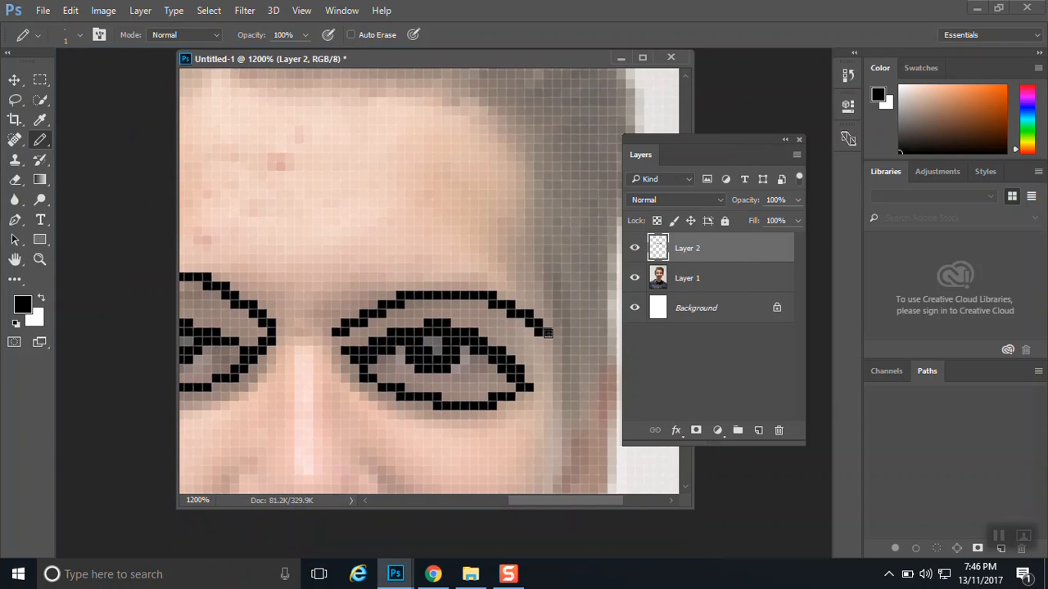
drag(439, 326, 446, 247)
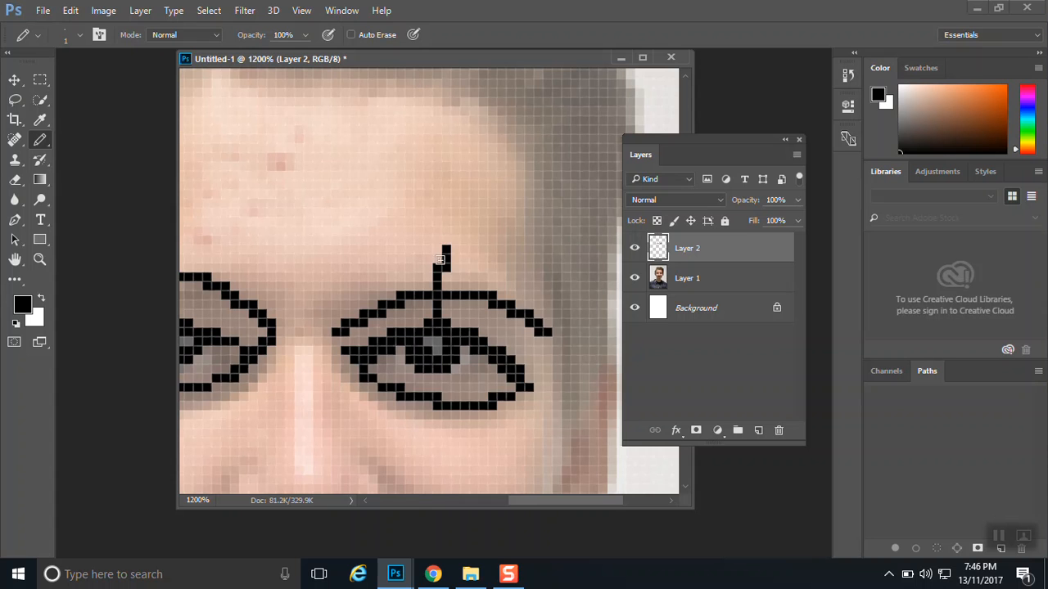
key(ctrl+z)
Step: Trace the nostrils and base of the nose, and outline the mouth with its parting line and lower lip
mouse_move(451, 358)
mouse_down()
mouse_move(439, 346)
mouse_move(478, 281)
mouse_up()
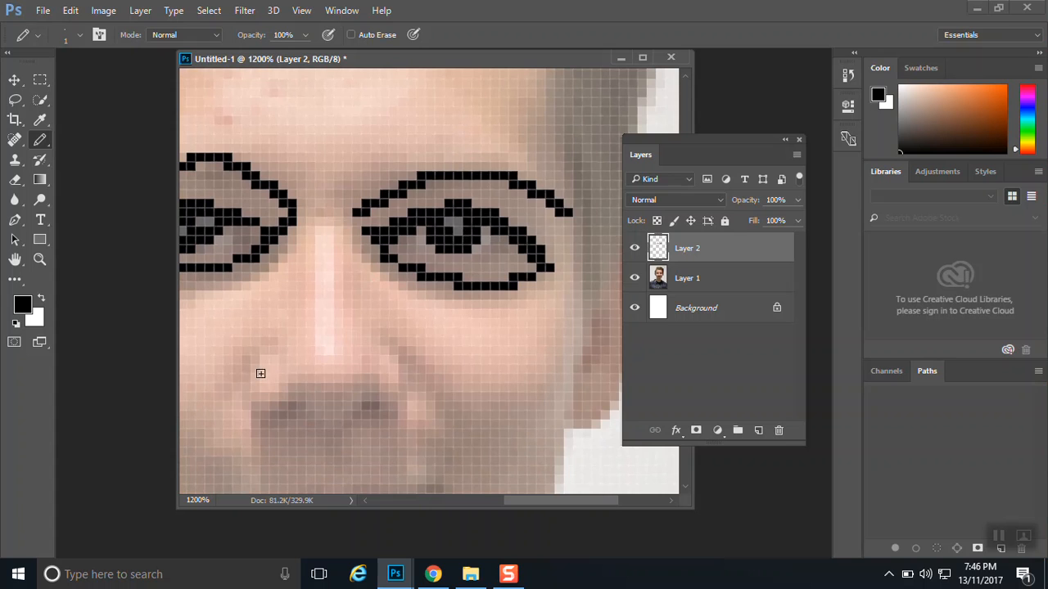
mouse_move(266, 361)
mouse_down()
mouse_move(248, 392)
mouse_move(269, 419)
mouse_move(305, 413)
mouse_move(321, 432)
mouse_move(352, 423)
mouse_move(360, 404)
mouse_move(406, 404)
mouse_move(392, 348)
mouse_move(459, 415)
mouse_up()
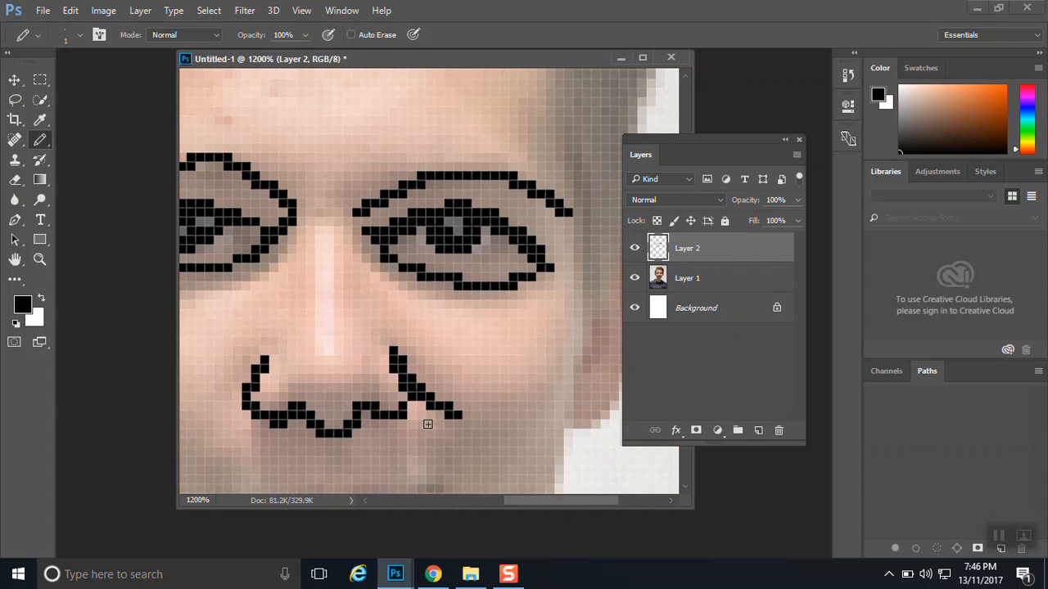
drag(372, 422, 415, 331)
drag(260, 407, 477, 398)
mouse_move(326, 413)
mouse_down()
mouse_move(364, 429)
mouse_move(432, 417)
mouse_move(370, 398)
mouse_move(398, 398)
mouse_up()
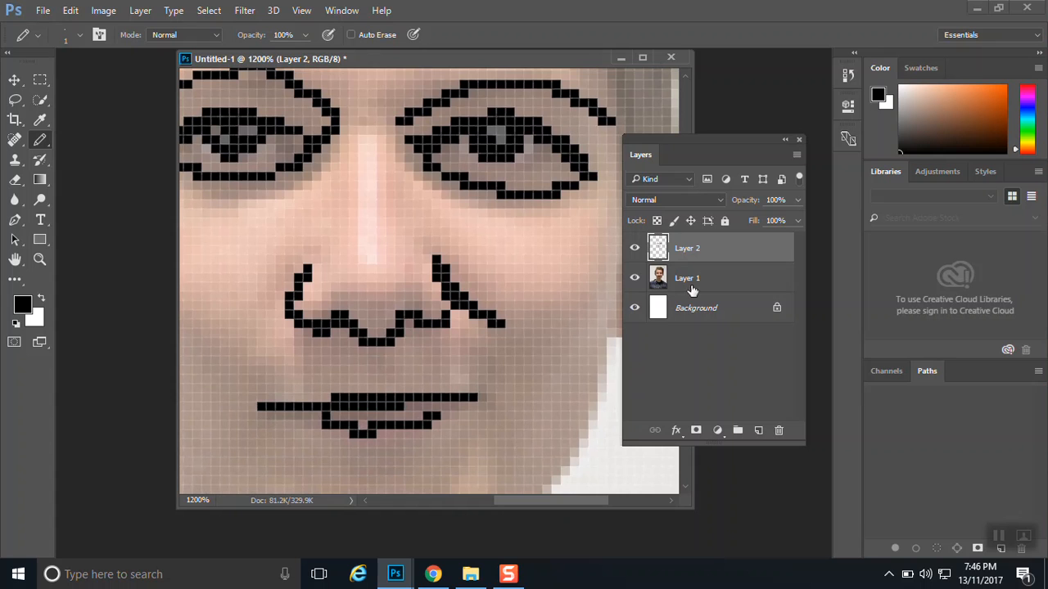
Step: Raise the opacity of the photo on Layer 1 to 84%
click(735, 276)
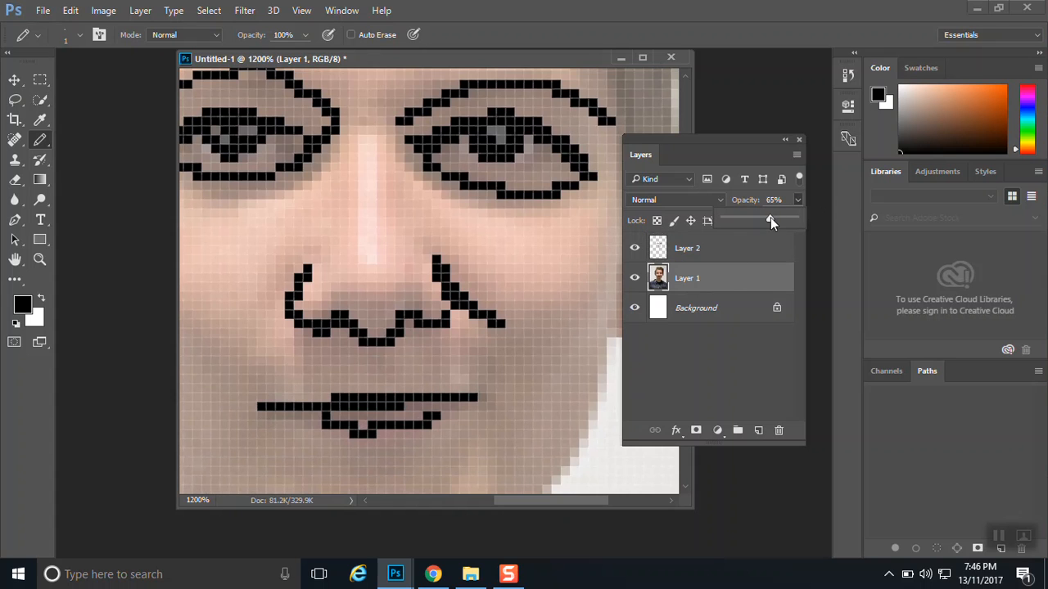
drag(770, 217, 782, 218)
mouse_move(529, 269)
mouse_down()
mouse_move(377, 388)
mouse_move(378, 422)
mouse_up()
click(408, 312)
drag(409, 322, 418, 472)
key(ctrl+alt+z)
key(ctrl+alt+z)
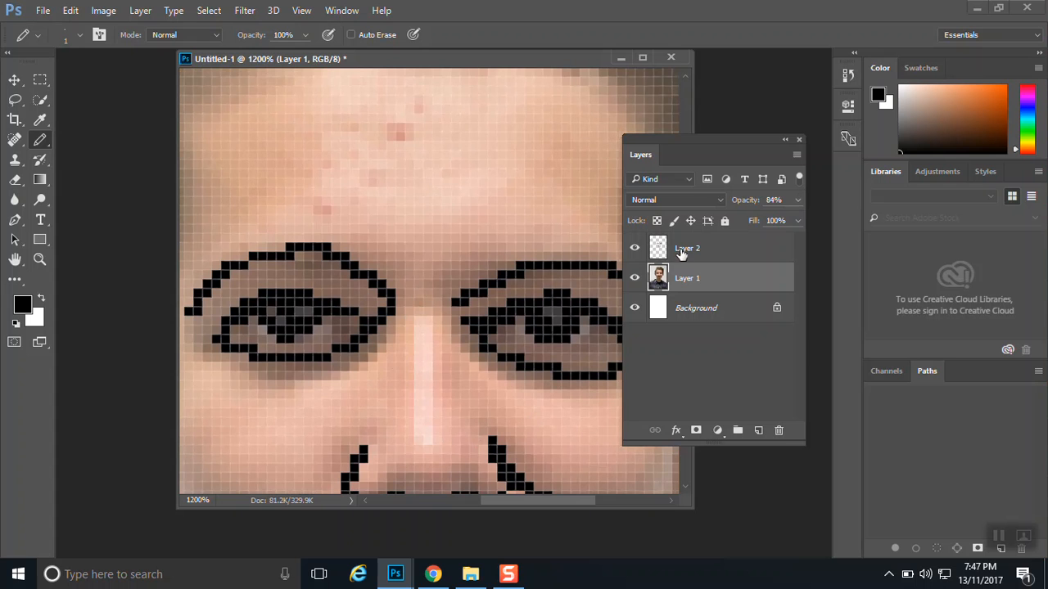
Step: Select Layer 2 and trace the bridge of the nose from beside the left eye down to the nose base
click(687, 248)
drag(410, 309, 419, 491)
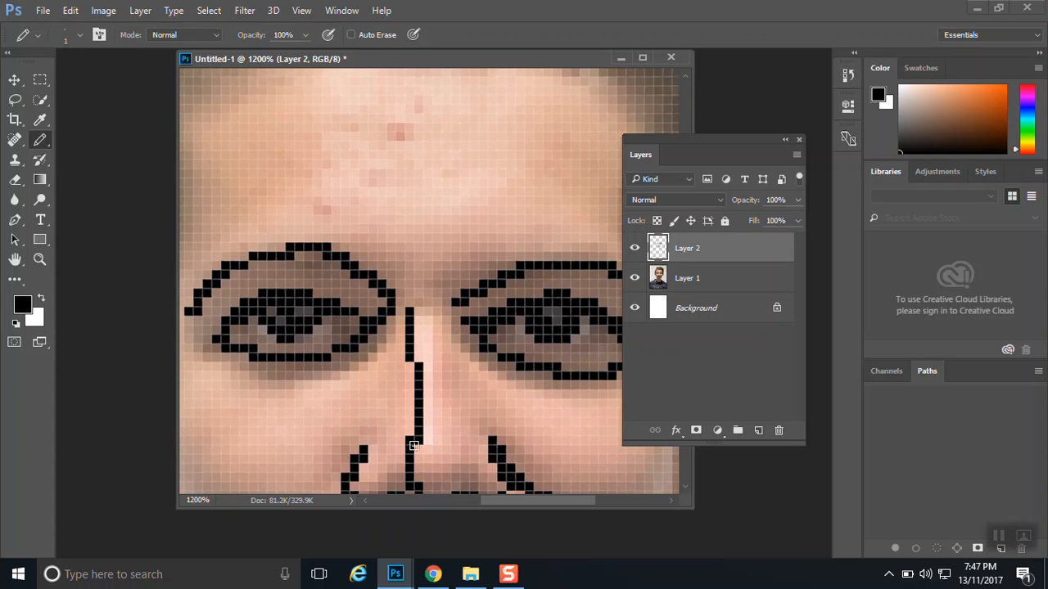
mouse_move(424, 328)
mouse_down()
mouse_move(444, 417)
mouse_move(438, 354)
mouse_move(381, 304)
mouse_up()
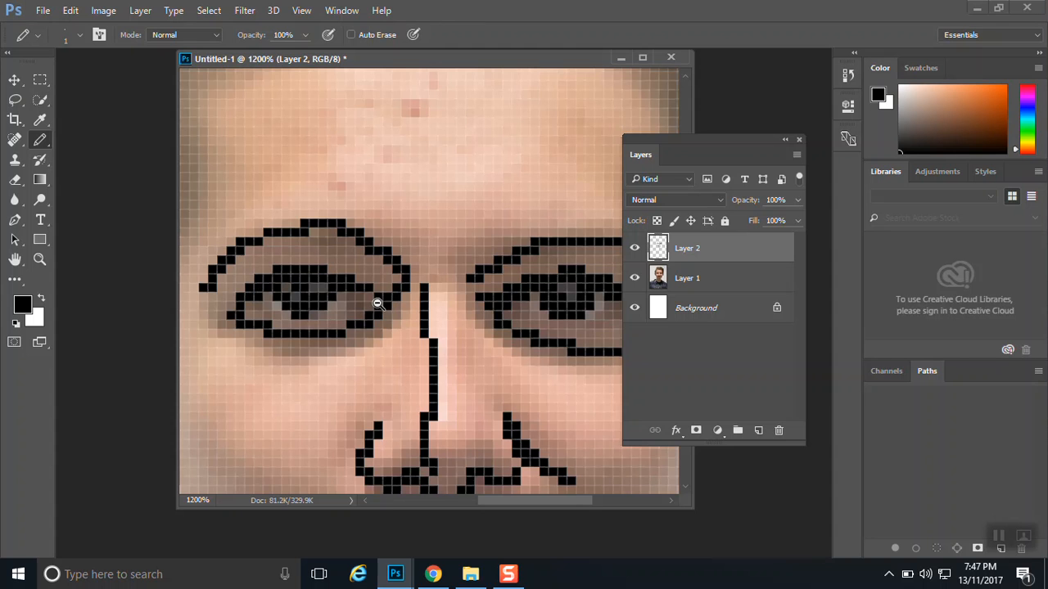
key(super)
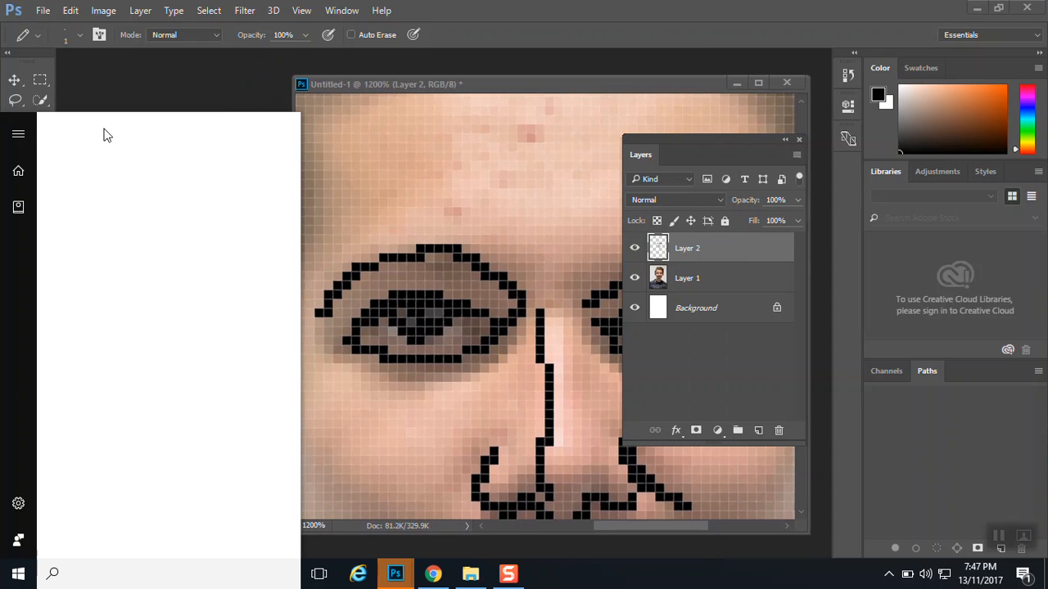
click(16, 62)
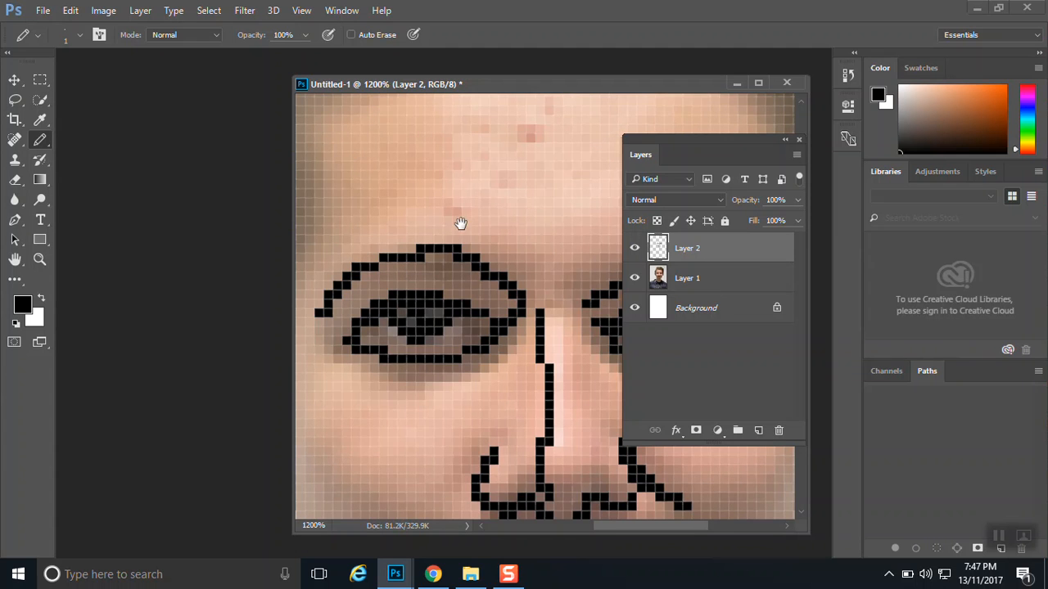
Step: Trace the face edge from the left temple up to the hairline and across the forehead
drag(460, 222, 463, 306)
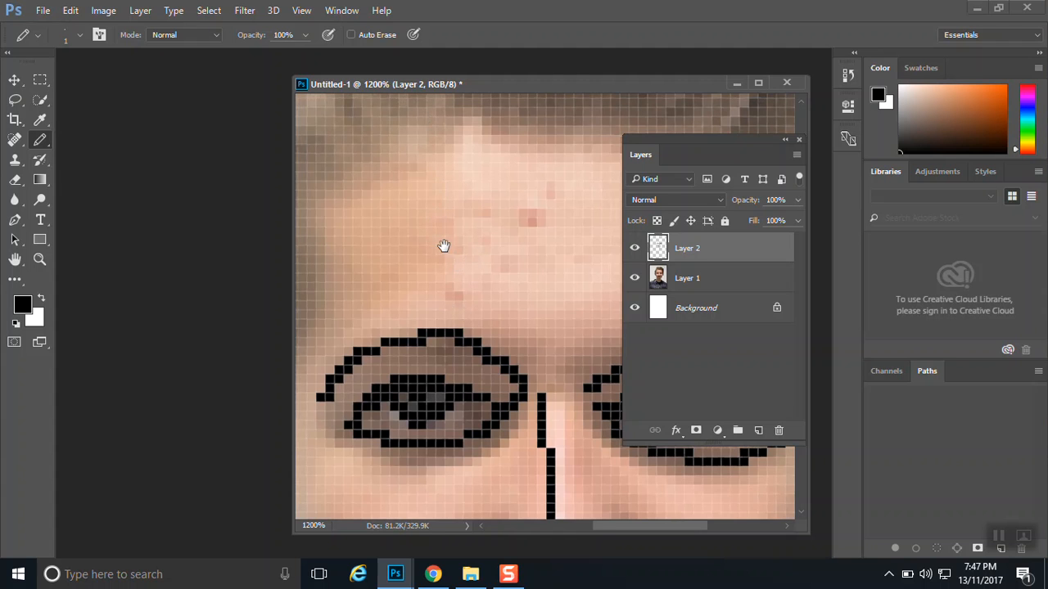
drag(442, 243, 500, 257)
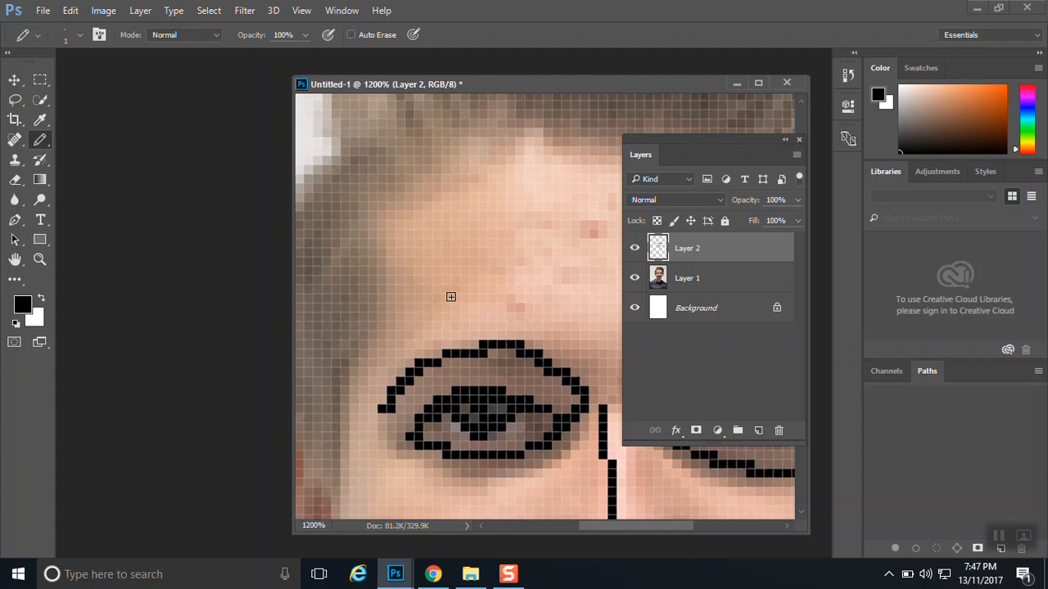
key(ctrl+minus)
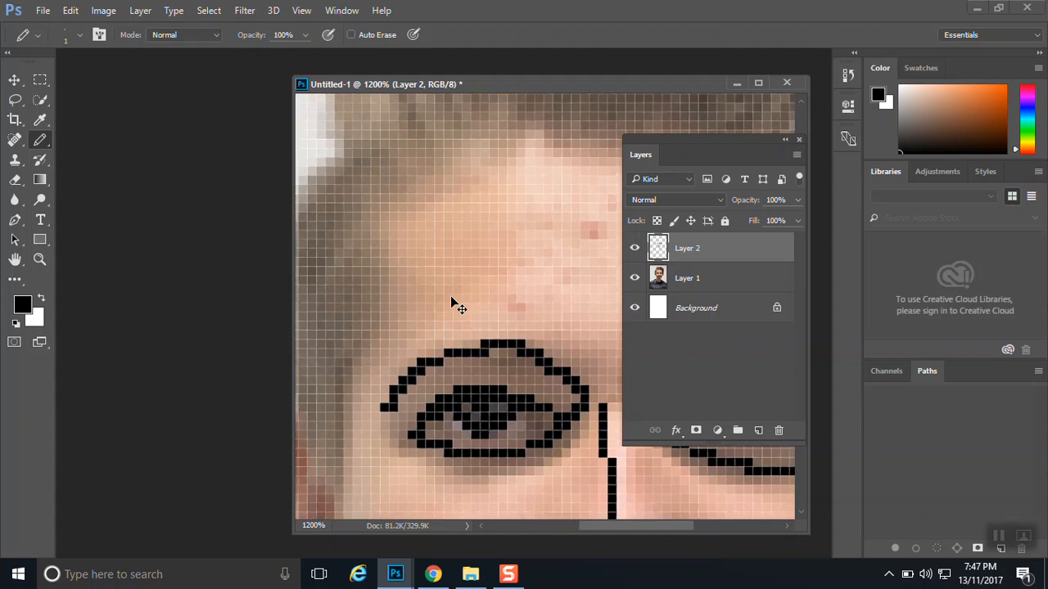
drag(450, 296, 405, 289)
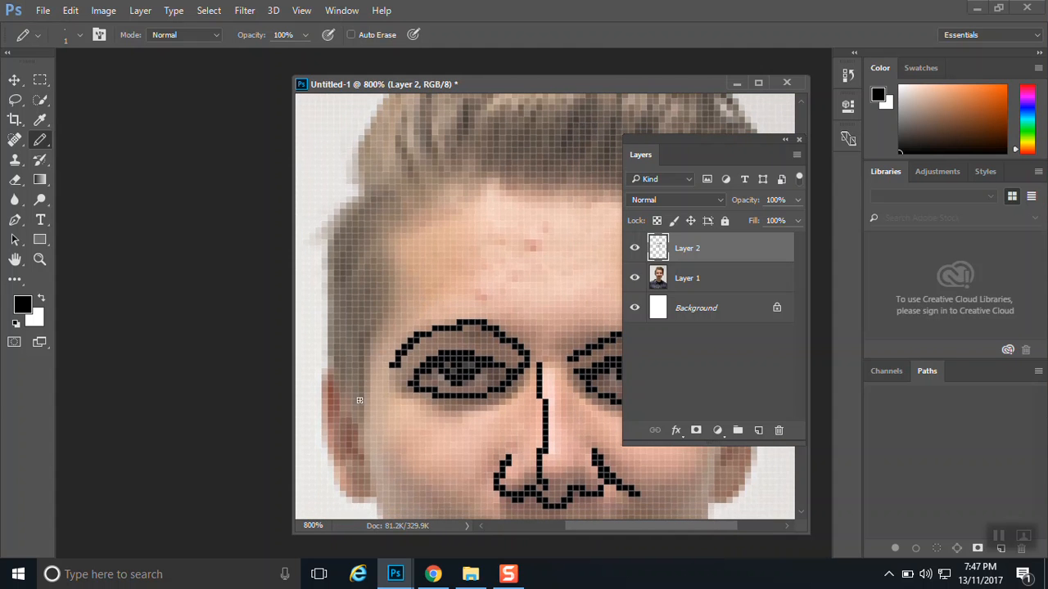
mouse_move(360, 434)
mouse_down()
mouse_move(368, 352)
mouse_move(400, 281)
mouse_move(391, 253)
mouse_move(450, 197)
mouse_up()
drag(508, 239, 442, 264)
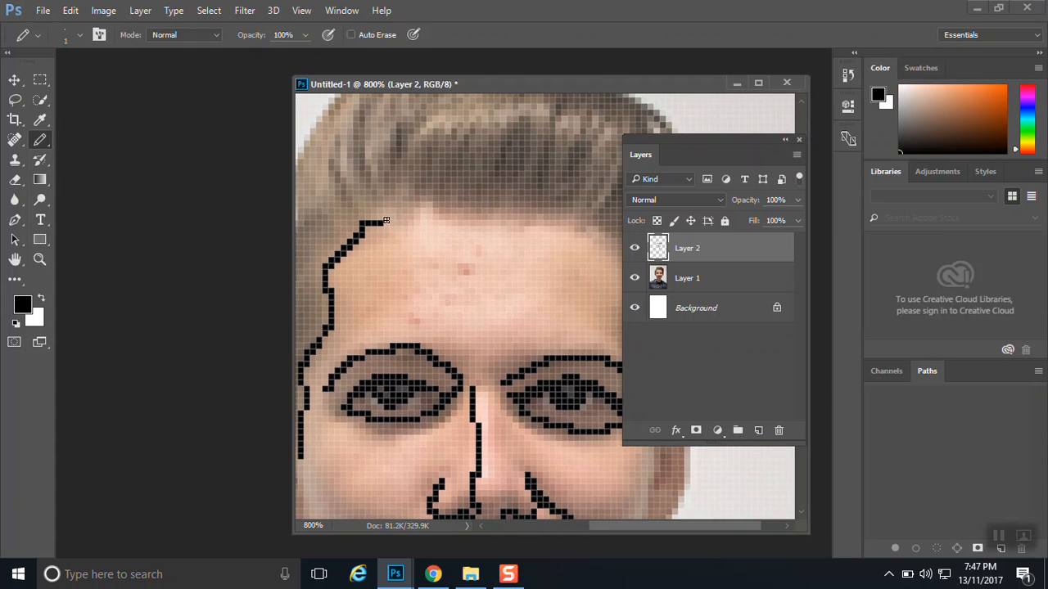
drag(386, 221, 550, 221)
drag(573, 273, 514, 249)
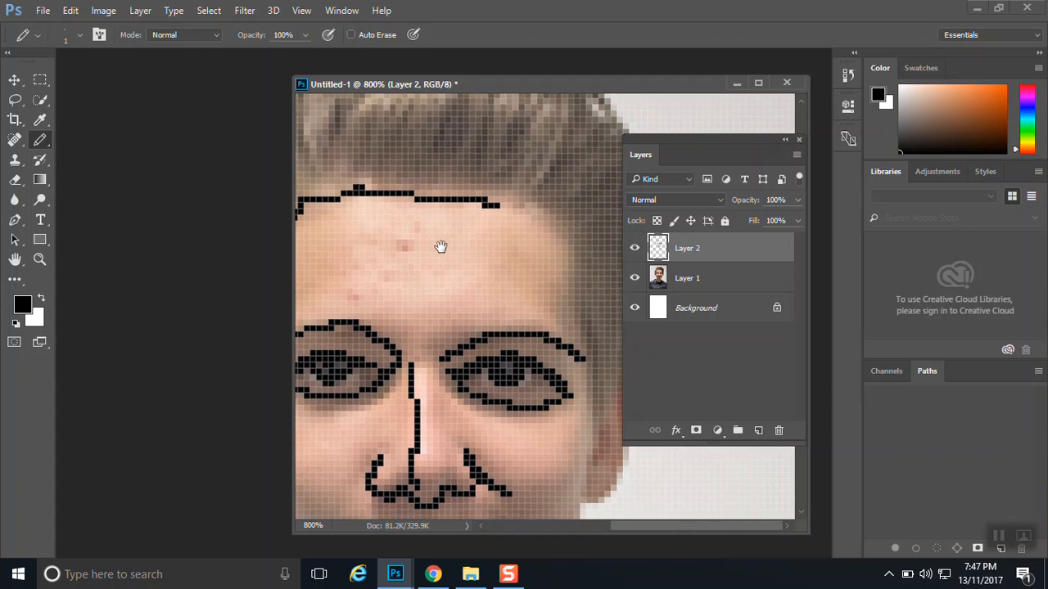
Step: Continue the face outline down the right side, around the jaw and chin, and up to the left ear
mouse_move(488, 203)
mouse_down()
mouse_move(574, 237)
mouse_move(565, 307)
mouse_move(588, 353)
mouse_move(583, 447)
mouse_move(555, 403)
mouse_move(538, 256)
mouse_move(591, 296)
mouse_move(587, 281)
mouse_move(560, 412)
mouse_move(501, 462)
mouse_move(468, 482)
mouse_move(483, 370)
mouse_move(477, 433)
mouse_move(416, 416)
mouse_move(369, 377)
mouse_up()
mouse_move(388, 320)
mouse_down()
mouse_move(476, 383)
mouse_move(529, 401)
mouse_up()
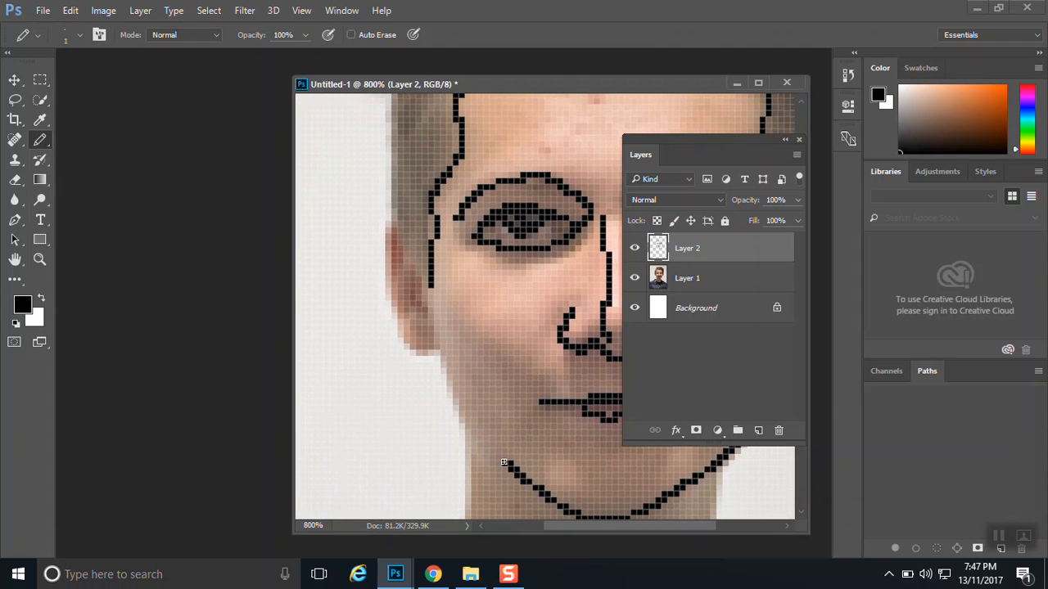
mouse_move(510, 467)
mouse_down()
mouse_move(465, 417)
mouse_move(434, 345)
mouse_move(408, 333)
mouse_move(383, 238)
mouse_move(402, 235)
mouse_move(418, 258)
mouse_move(430, 284)
mouse_move(420, 304)
mouse_move(401, 250)
mouse_up()
mouse_move(484, 290)
mouse_down()
mouse_move(302, 281)
mouse_move(290, 299)
mouse_up()
drag(460, 250, 549, 256)
scroll(548, 293, up, 5)
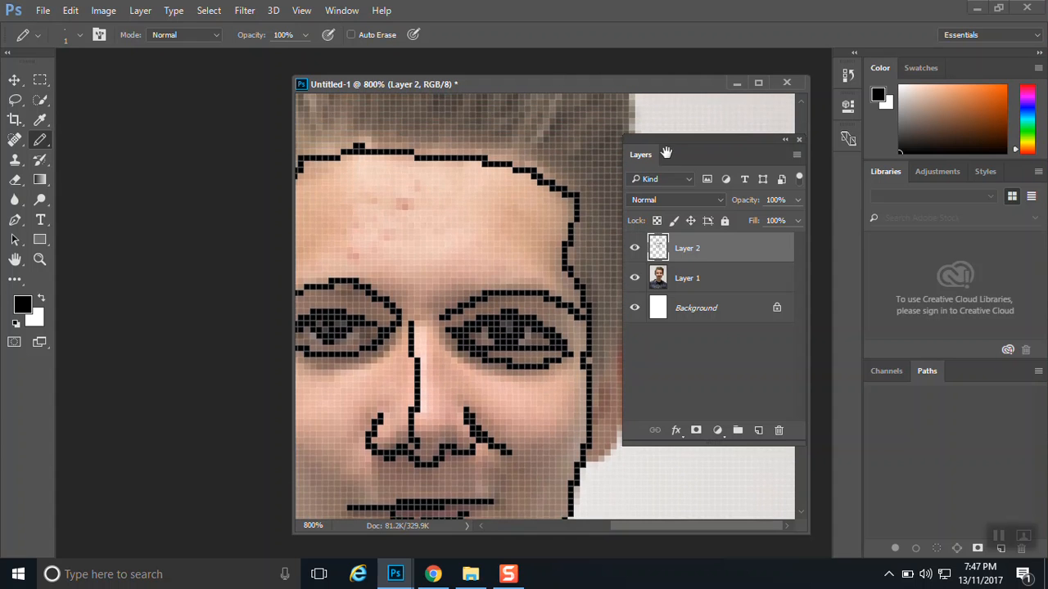
Step: Outline the right ear and run the hair outline upward from it along the right side of the head
drag(656, 140, 767, 182)
mouse_move(588, 463)
mouse_down()
mouse_move(615, 447)
mouse_move(627, 408)
mouse_move(623, 345)
mouse_move(589, 421)
mouse_up()
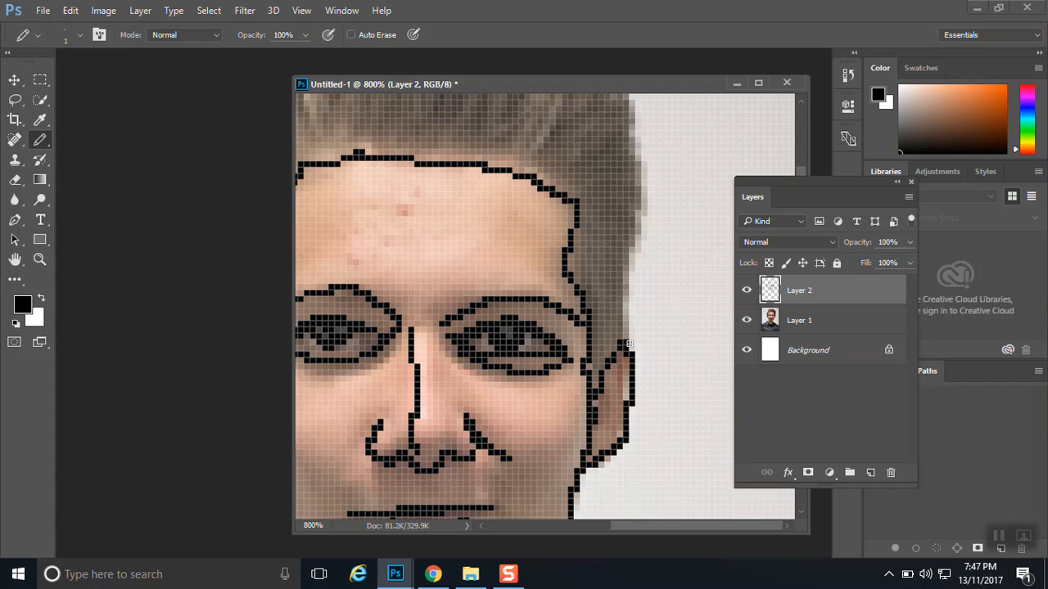
mouse_move(628, 344)
mouse_down()
mouse_move(620, 289)
mouse_move(634, 138)
mouse_up()
drag(608, 198, 595, 338)
Step: Outline the top of the hair and continue down the left side of the head to the left ear
mouse_move(637, 270)
mouse_down()
mouse_move(634, 217)
mouse_move(596, 178)
mouse_move(523, 140)
mouse_move(436, 131)
mouse_up()
drag(483, 192, 562, 276)
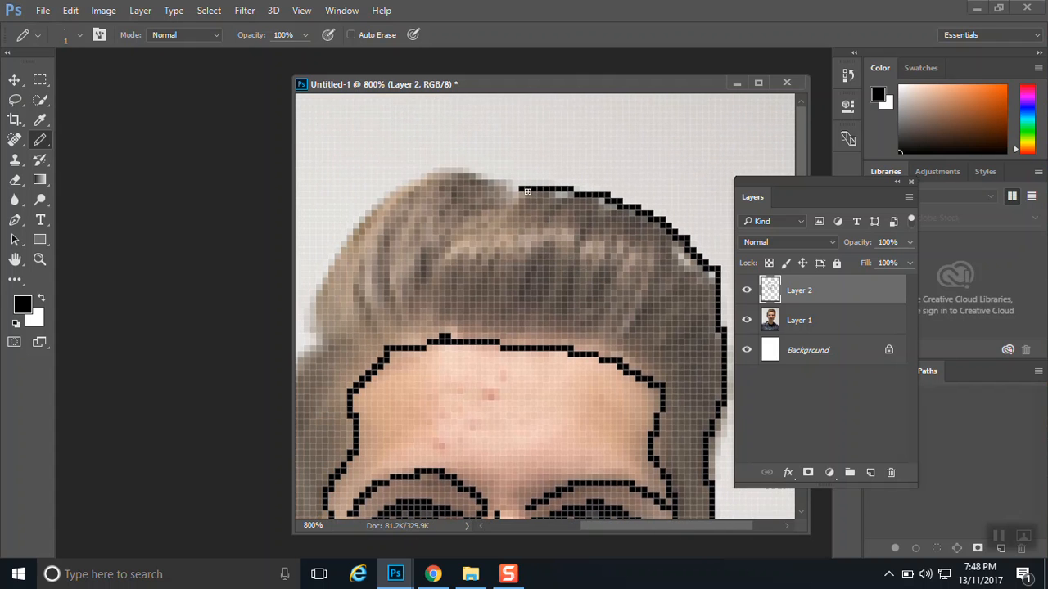
mouse_move(528, 191)
mouse_down()
mouse_move(432, 170)
mouse_move(391, 188)
mouse_move(317, 263)
mouse_up()
drag(420, 268, 540, 205)
mouse_move(460, 182)
mouse_down()
mouse_move(425, 235)
mouse_move(438, 285)
mouse_move(411, 308)
mouse_move(401, 343)
mouse_move(409, 464)
mouse_up()
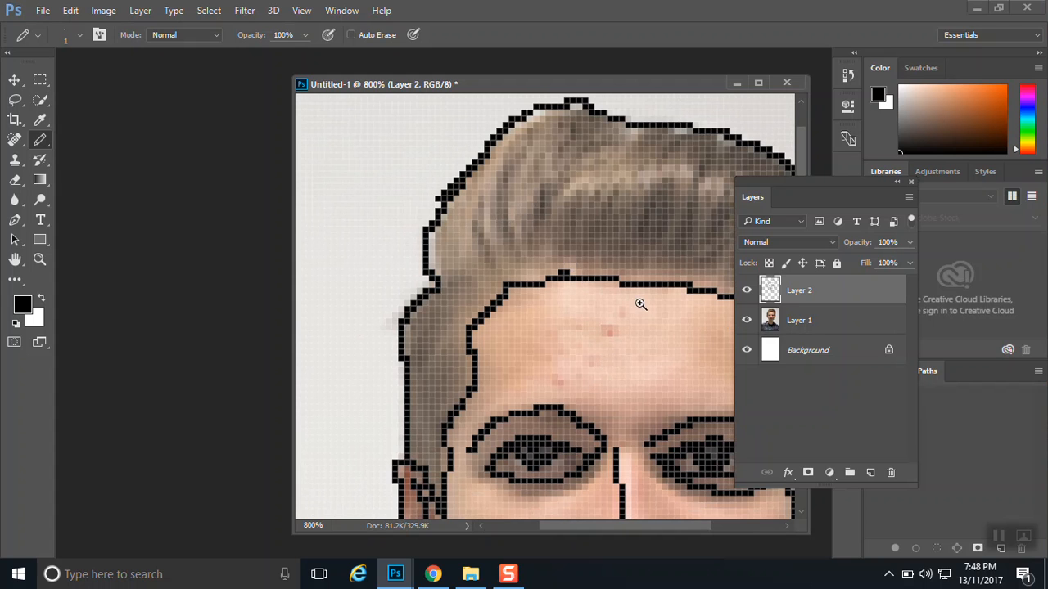
Step: Check the traced head outline at 400% by hiding and reshowing the photo on Layer 1
alt+click(572, 290)
alt+click(573, 291)
alt+click(573, 290)
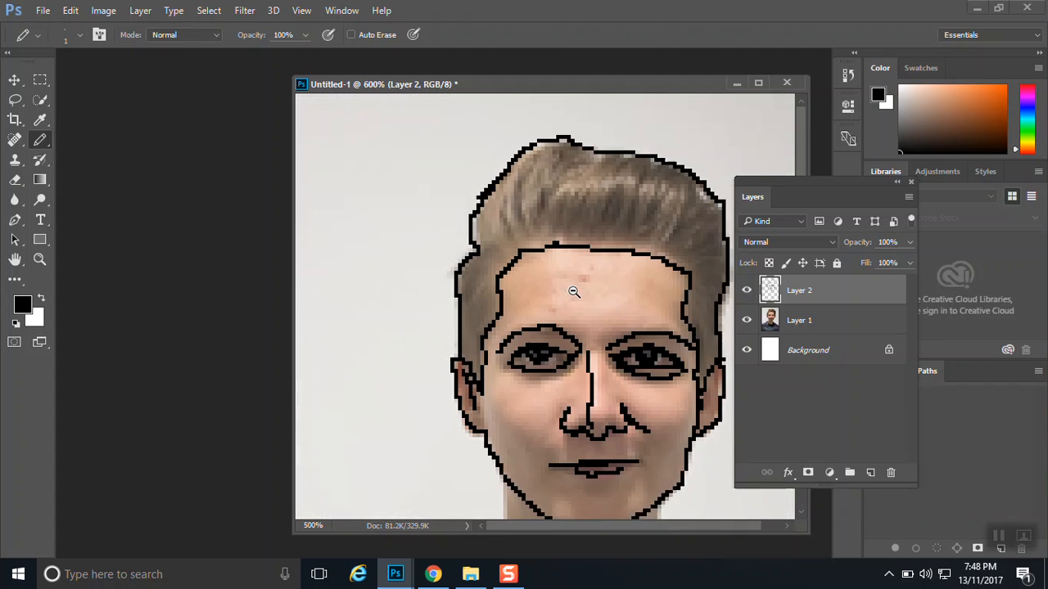
alt+click(572, 290)
click(747, 321)
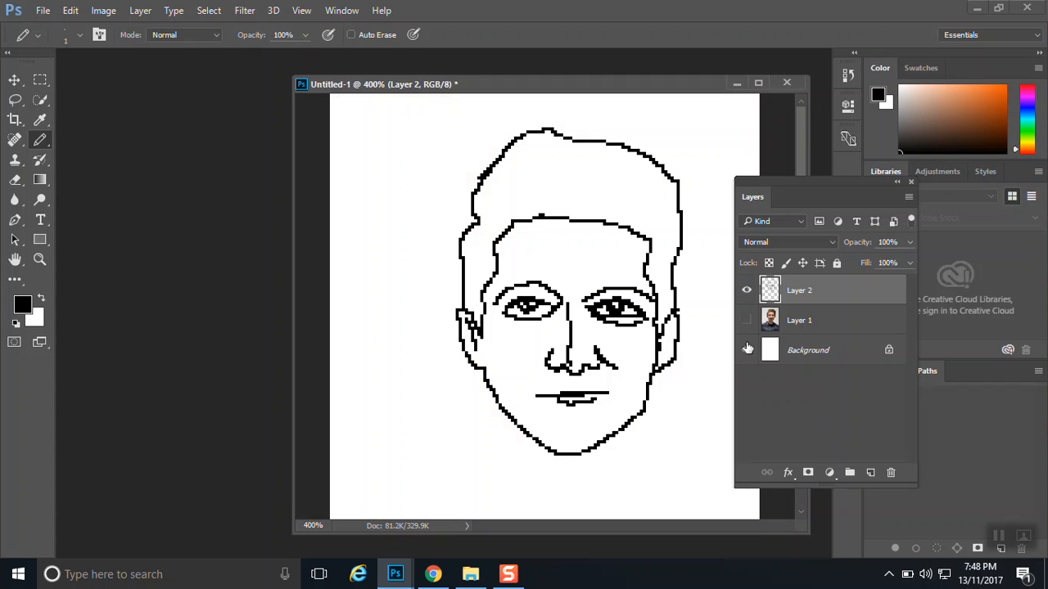
click(747, 321)
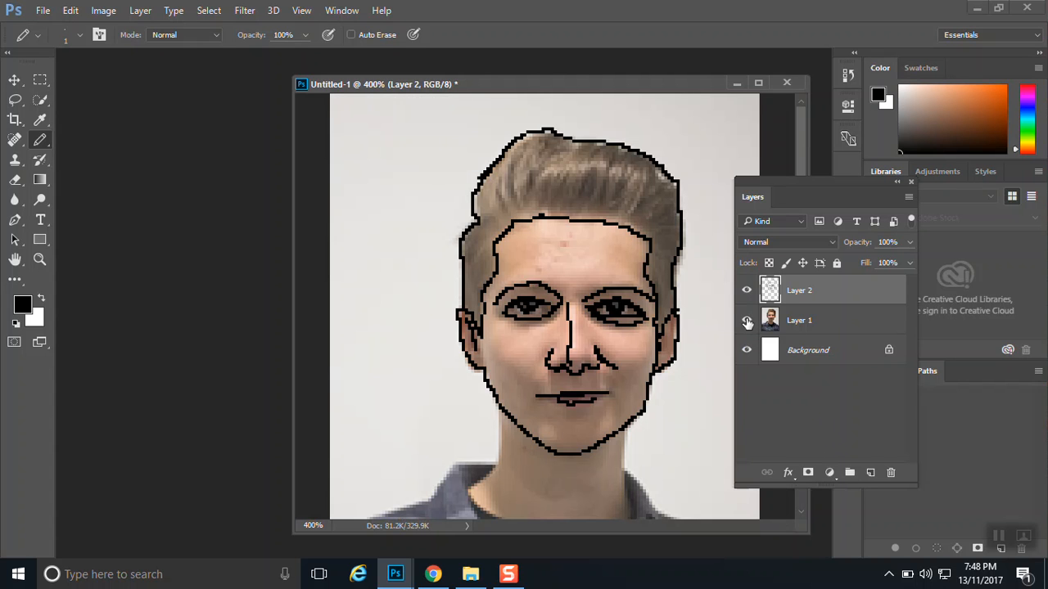
click(747, 322)
click(746, 321)
Step: Trace the neck and T-shirt neckline, and outline the left shirt collar with its open front edge
mouse_move(614, 393)
mouse_down()
mouse_move(556, 271)
mouse_move(464, 358)
mouse_move(503, 385)
mouse_move(601, 398)
mouse_move(631, 379)
mouse_move(620, 308)
mouse_up()
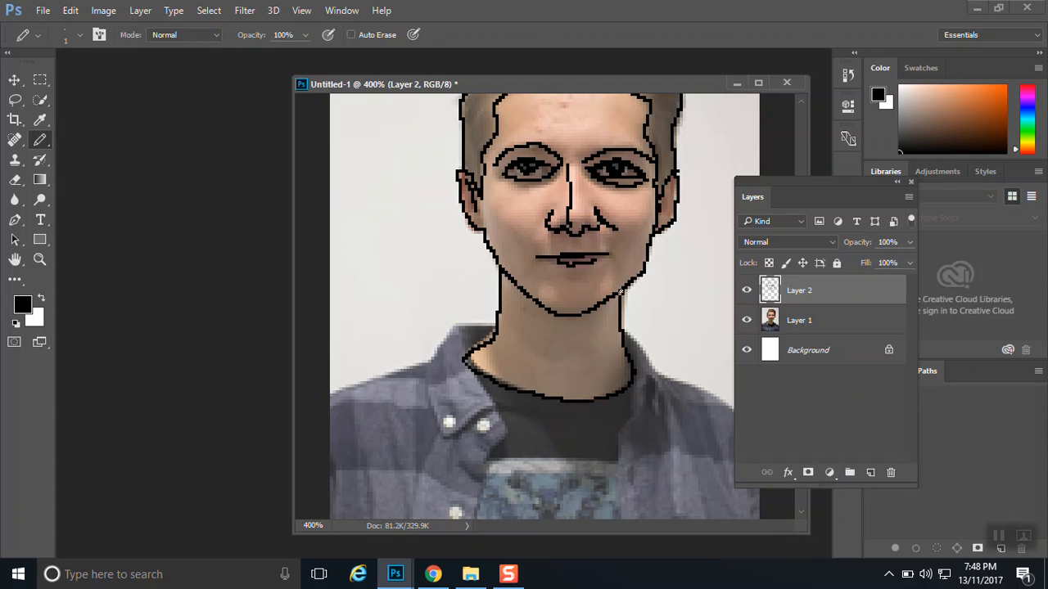
mouse_move(496, 327)
mouse_down()
mouse_move(453, 327)
mouse_move(425, 363)
mouse_move(428, 400)
mouse_move(448, 434)
mouse_move(483, 383)
mouse_move(499, 440)
mouse_move(469, 534)
mouse_up()
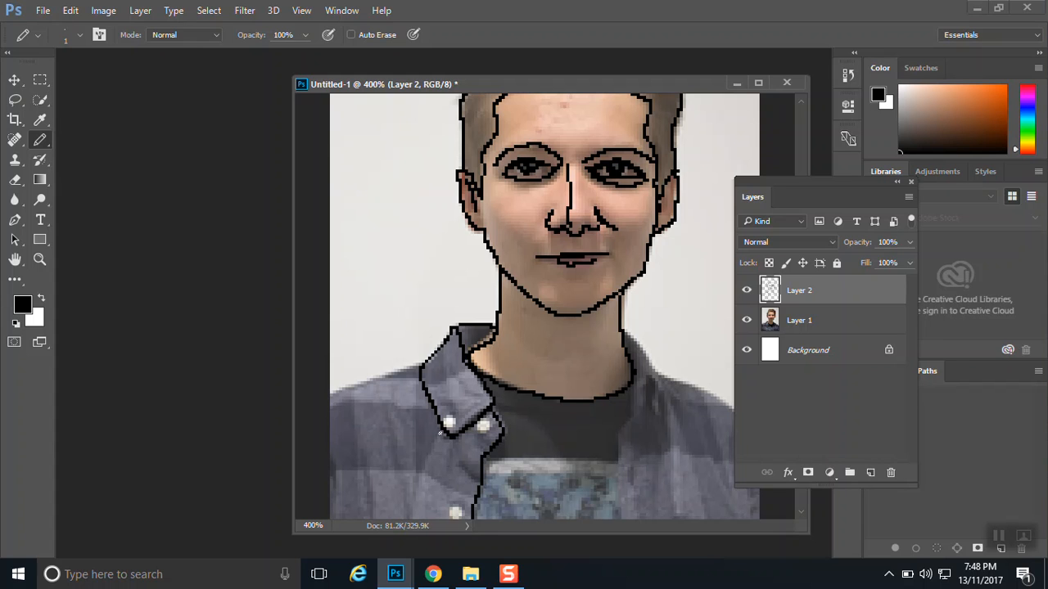
Step: Draw the left shoulder line, the placket seam and the plaid grid lines on the left side of the shirt
mouse_move(442, 434)
mouse_down()
mouse_move(420, 466)
mouse_move(408, 525)
mouse_up()
drag(425, 361, 321, 402)
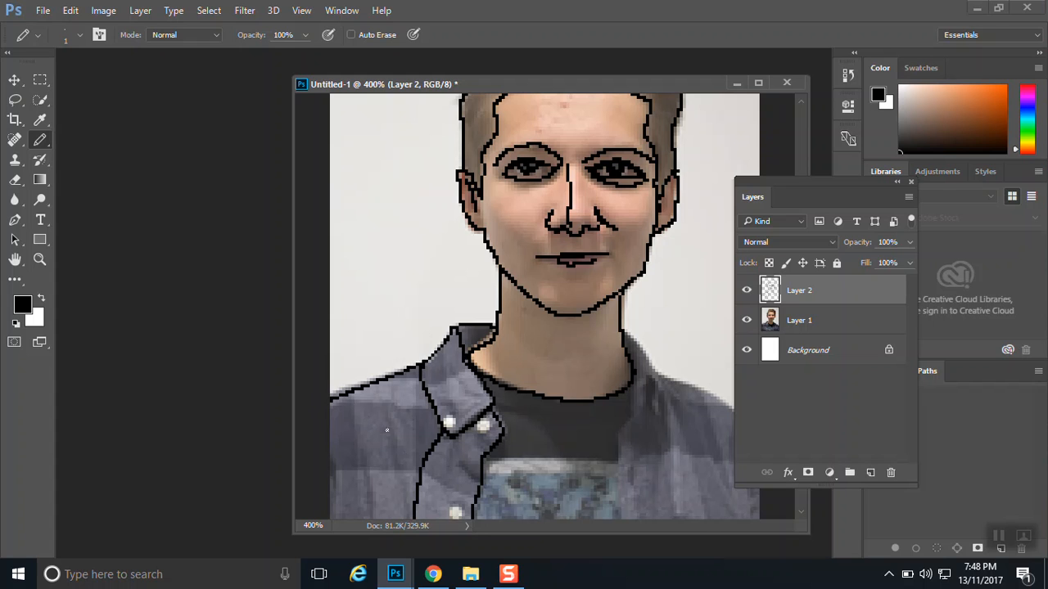
scroll(387, 429, down, 2)
mouse_move(328, 376)
mouse_down()
mouse_move(444, 384)
mouse_move(358, 400)
mouse_move(360, 490)
mouse_up()
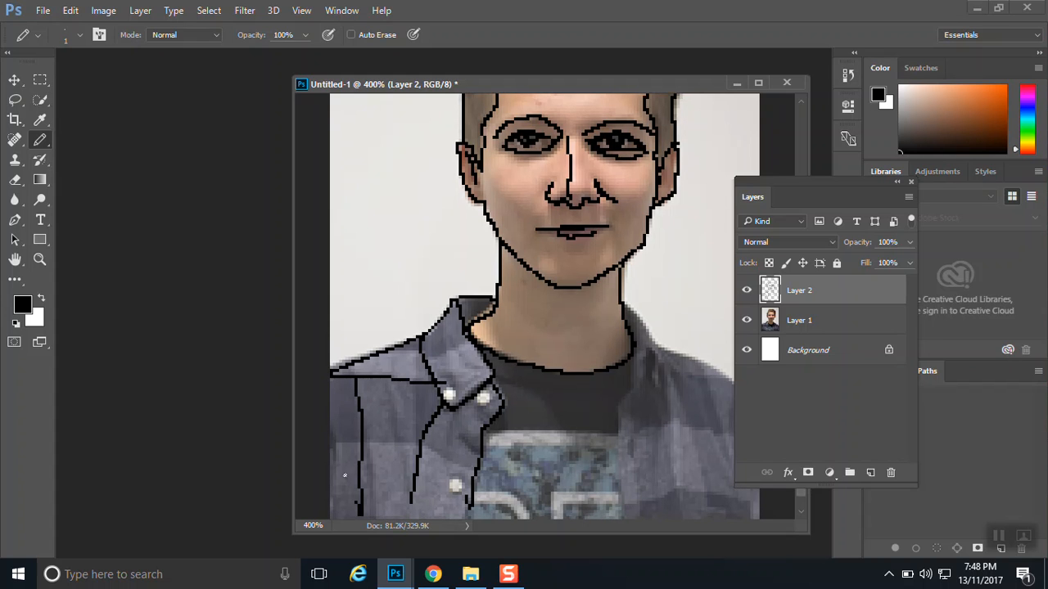
drag(328, 440, 404, 441)
drag(418, 382, 416, 438)
Step: Draw the line above the T-shirt print and outline the shirt's right collar, shoulder and front edge
mouse_move(492, 431)
mouse_down()
mouse_move(617, 425)
mouse_move(629, 389)
mouse_up()
drag(621, 306, 693, 375)
scroll(531, 385, down, 1)
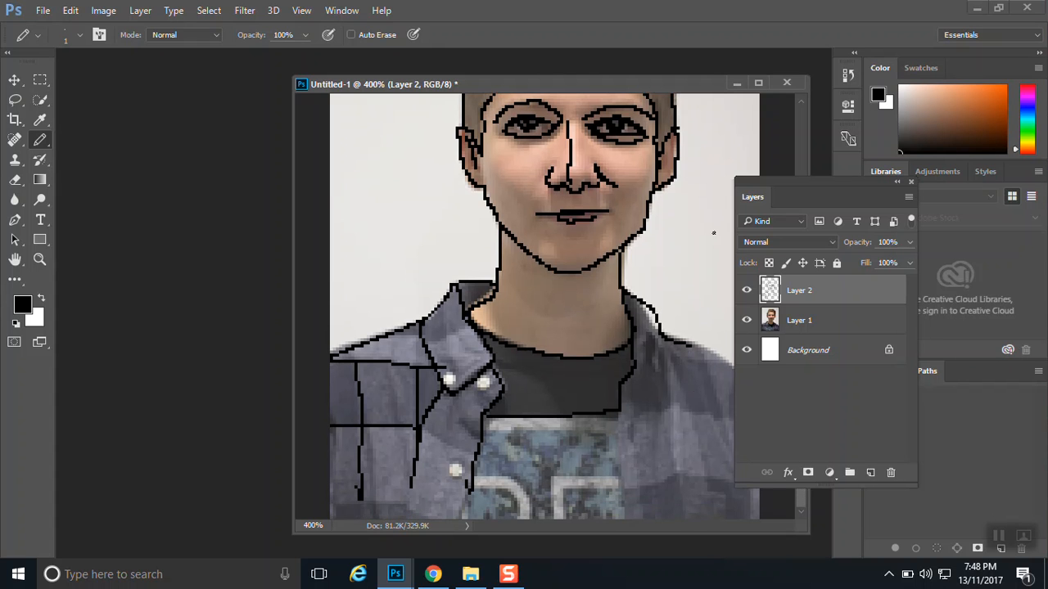
drag(758, 187, 854, 221)
mouse_move(690, 347)
mouse_down()
mouse_move(737, 378)
mouse_move(766, 416)
mouse_up()
drag(622, 404, 628, 518)
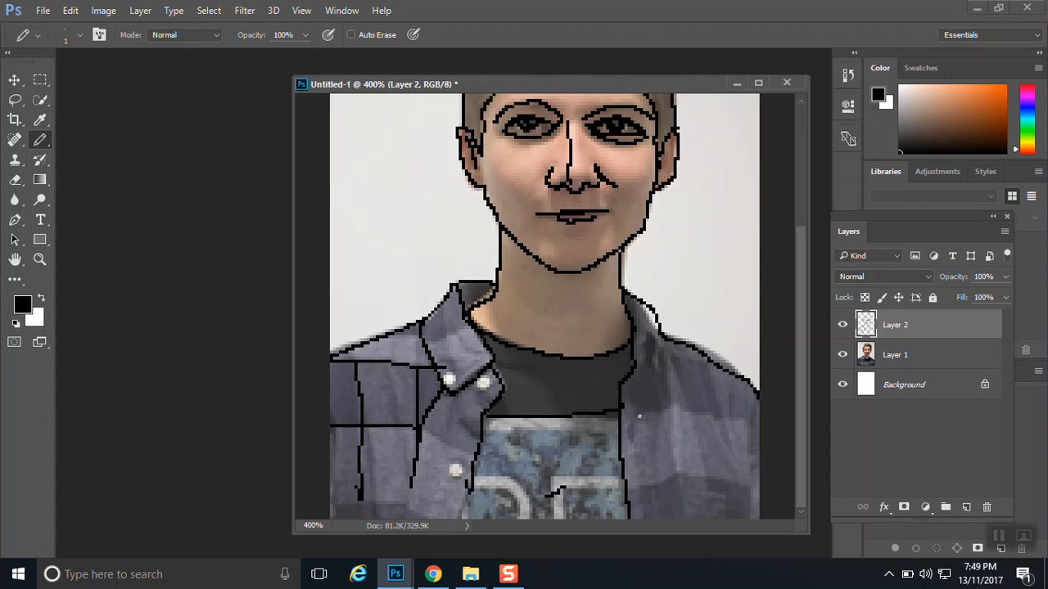
Step: Review the whole line drawing at 200% with the photo on Layer 1 hidden, and show the photo again
scroll(639, 416, up, 5)
click(843, 355)
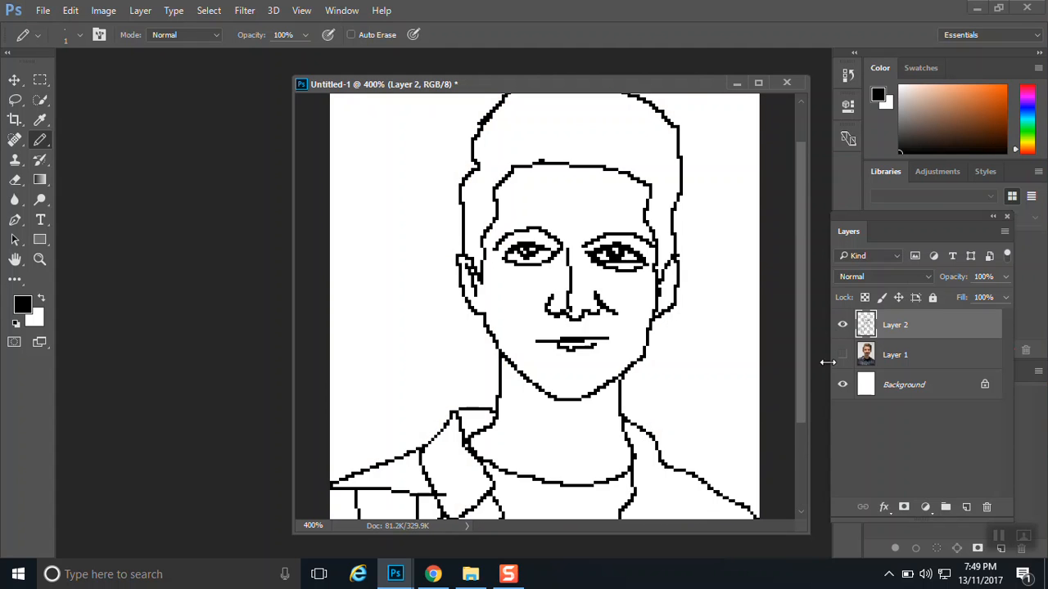
key(space)
mouse_move(614, 361)
mouse_down()
mouse_move(613, 402)
mouse_move(596, 323)
mouse_move(605, 409)
mouse_up()
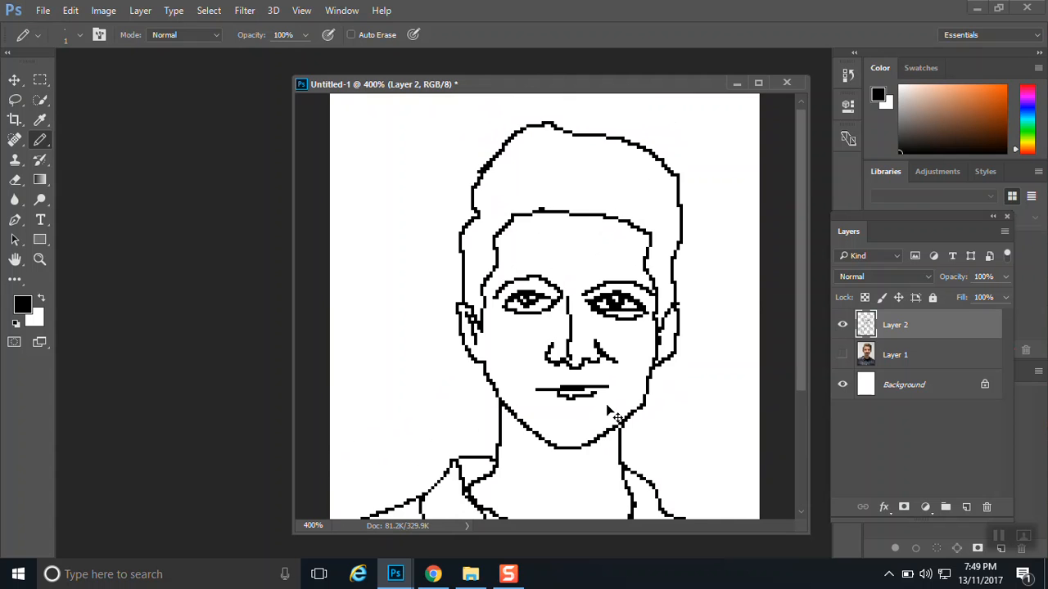
key(ctrl+minus)
key(ctrl+minus)
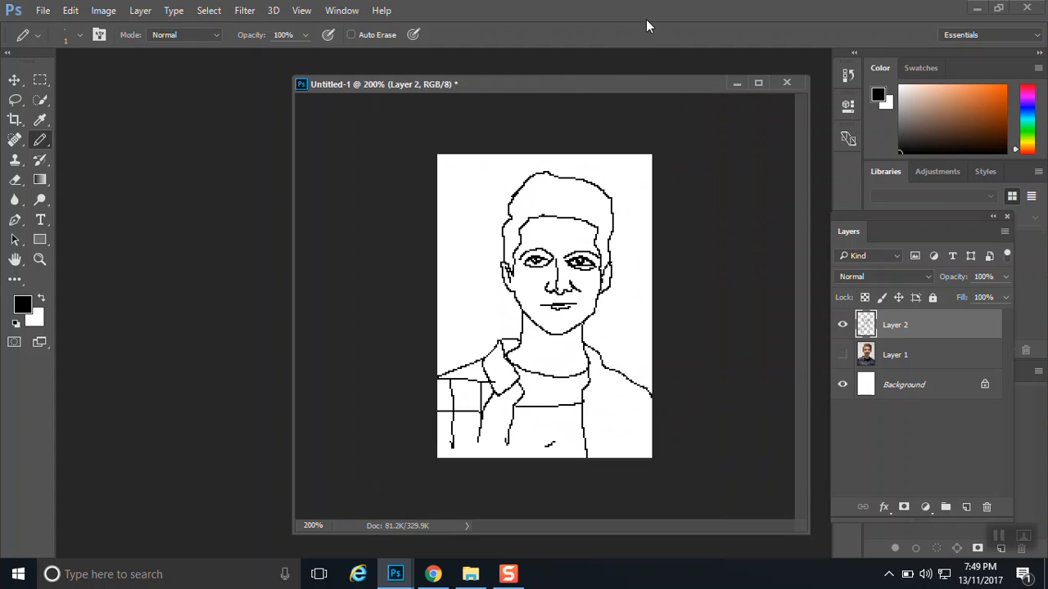
click(842, 354)
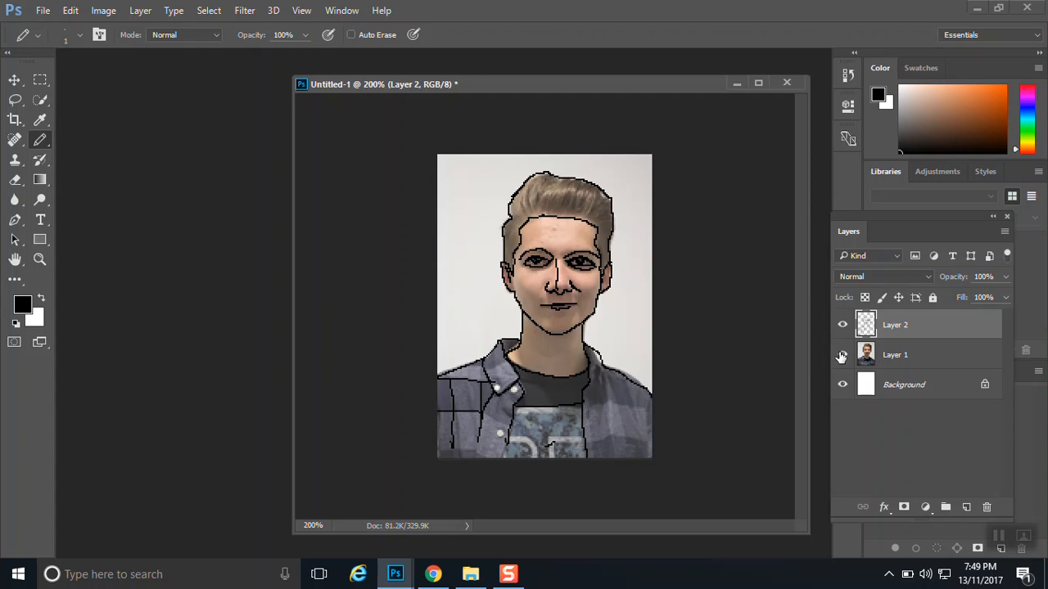
Step: Set the opacity of Layer 1 to 100% and sample the forehead's skin tone as the foreground color
click(902, 352)
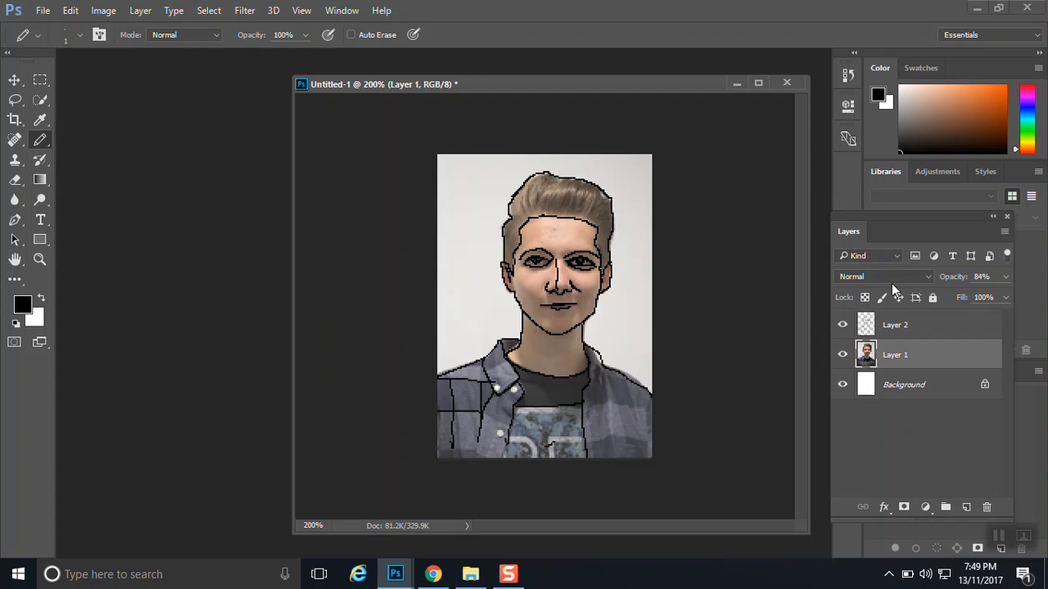
click(1005, 278)
drag(991, 296, 1003, 295)
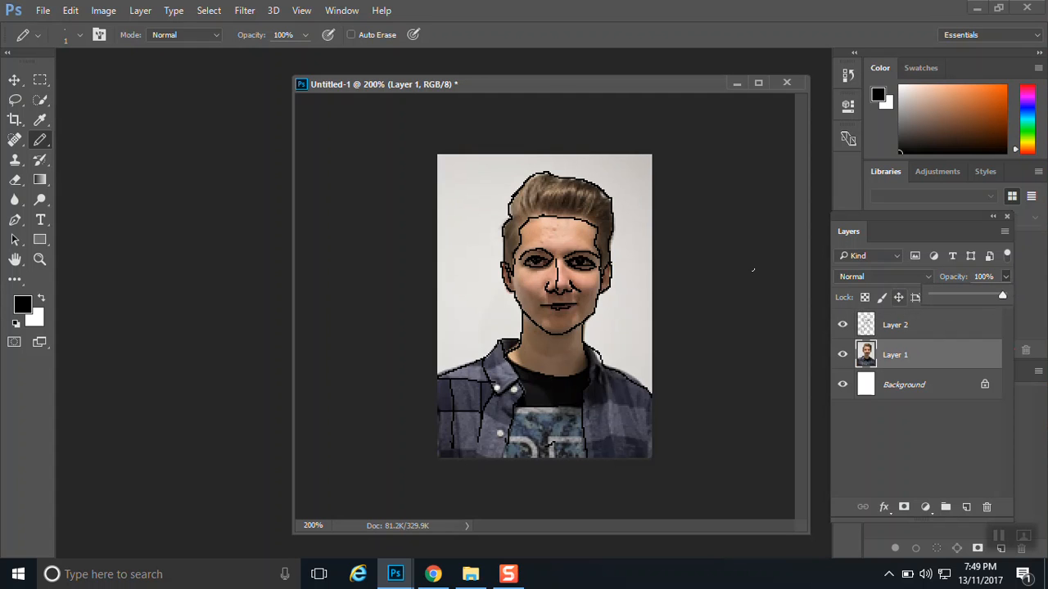
click(40, 120)
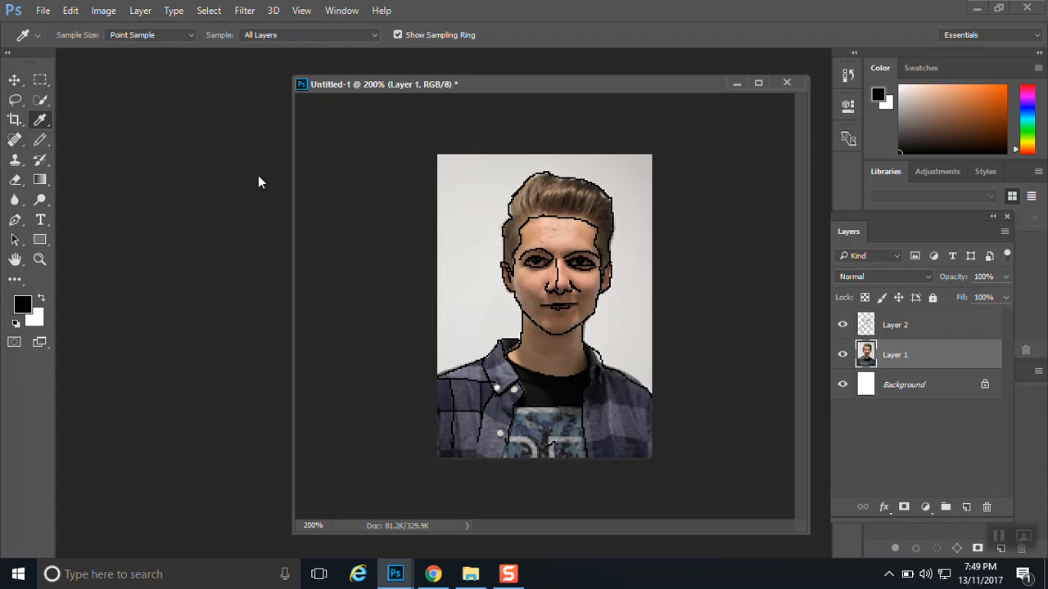
click(564, 235)
Step: Lower the opacity of Layer 1 to 41% and switch back to the Pencil tool
click(885, 334)
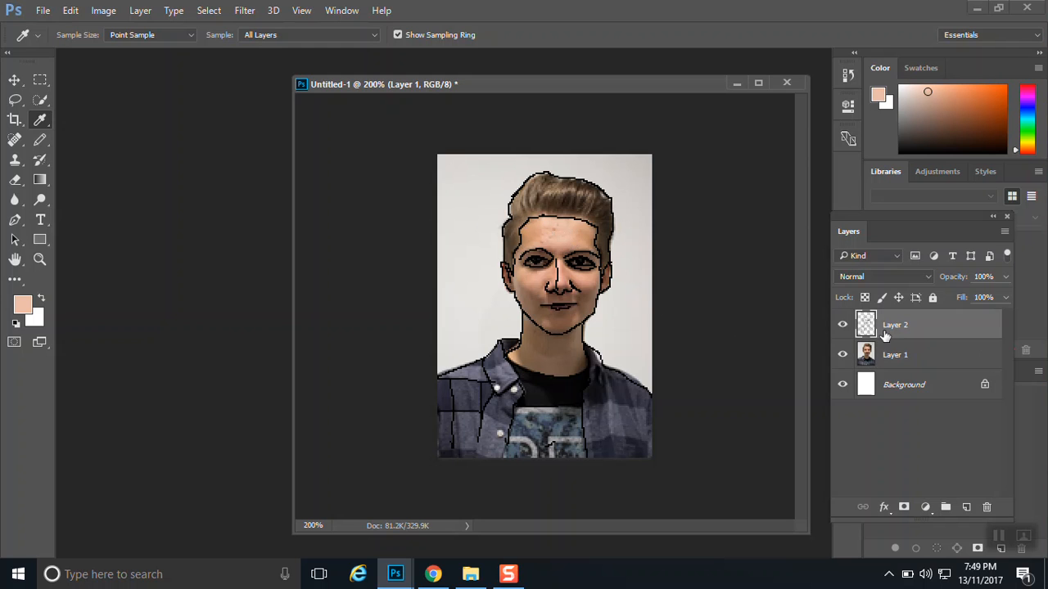
click(883, 355)
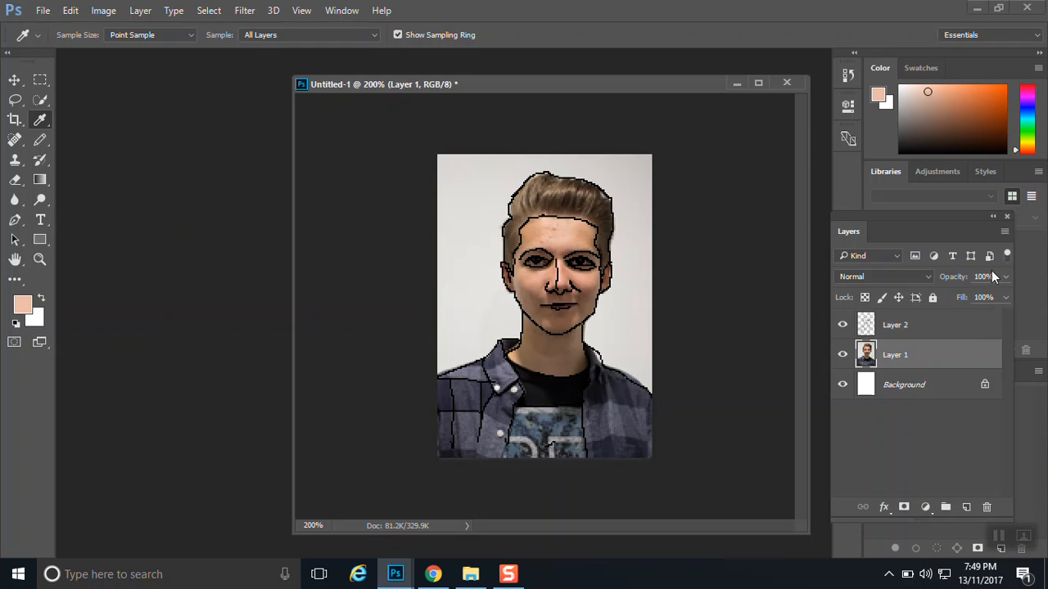
click(1006, 277)
drag(987, 297, 962, 298)
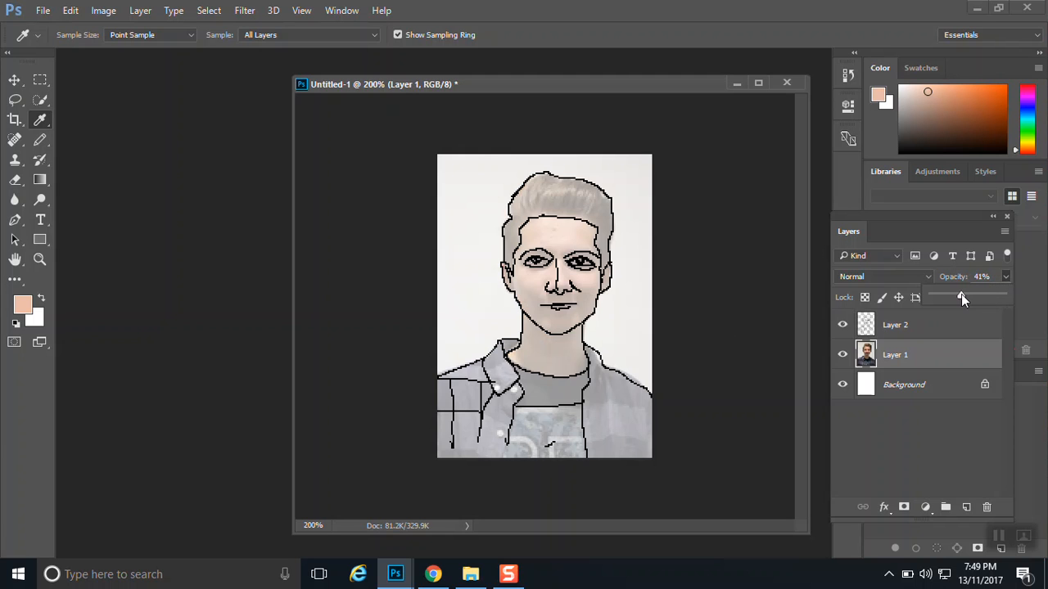
click(40, 140)
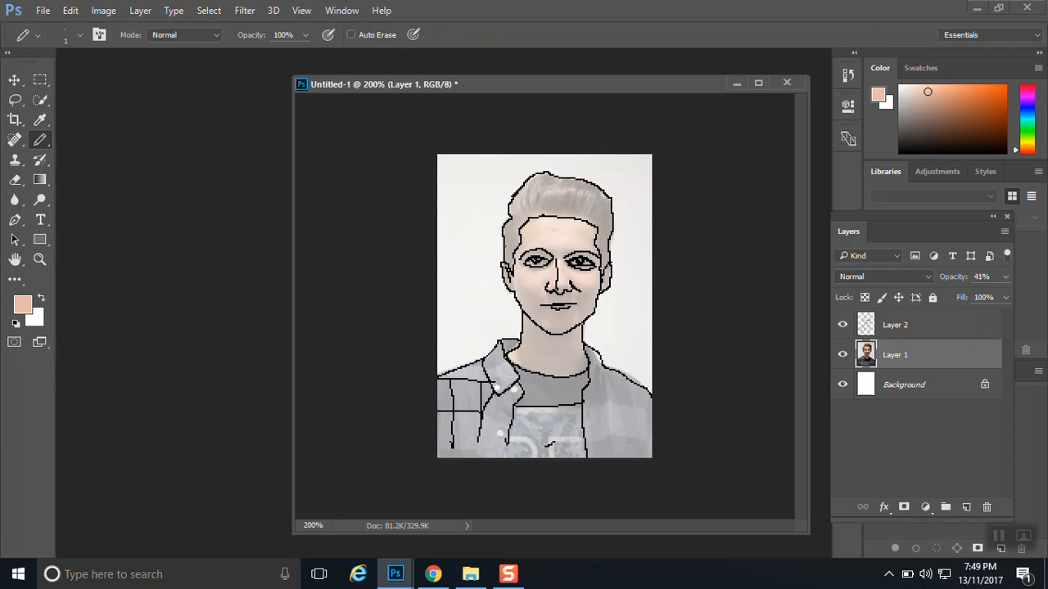
Step: Add a new layer between the Layer 2 line drawing and the Layer 1 photo
click(900, 325)
click(966, 507)
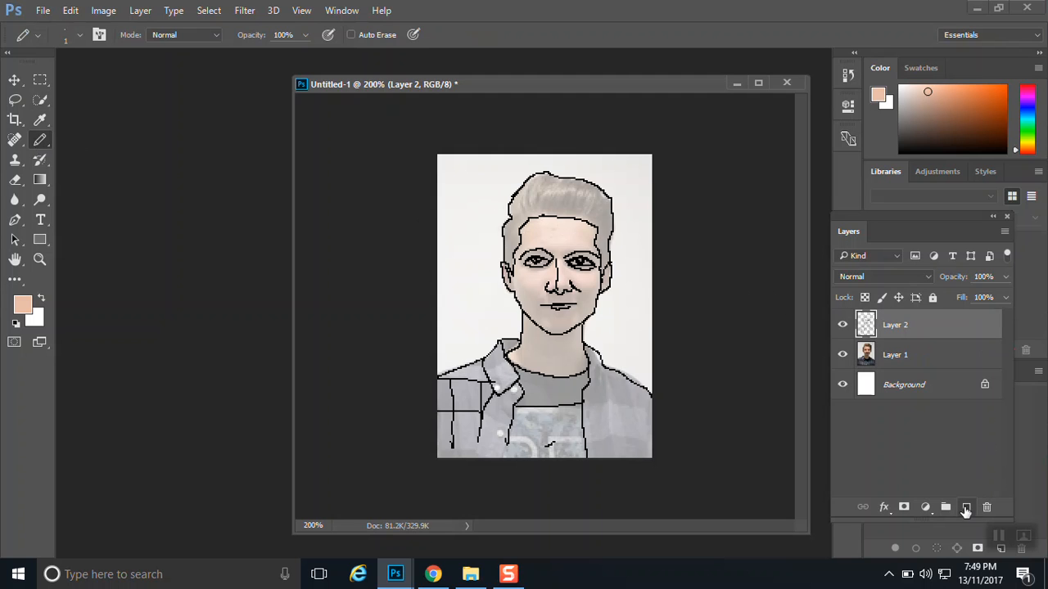
drag(911, 325, 912, 357)
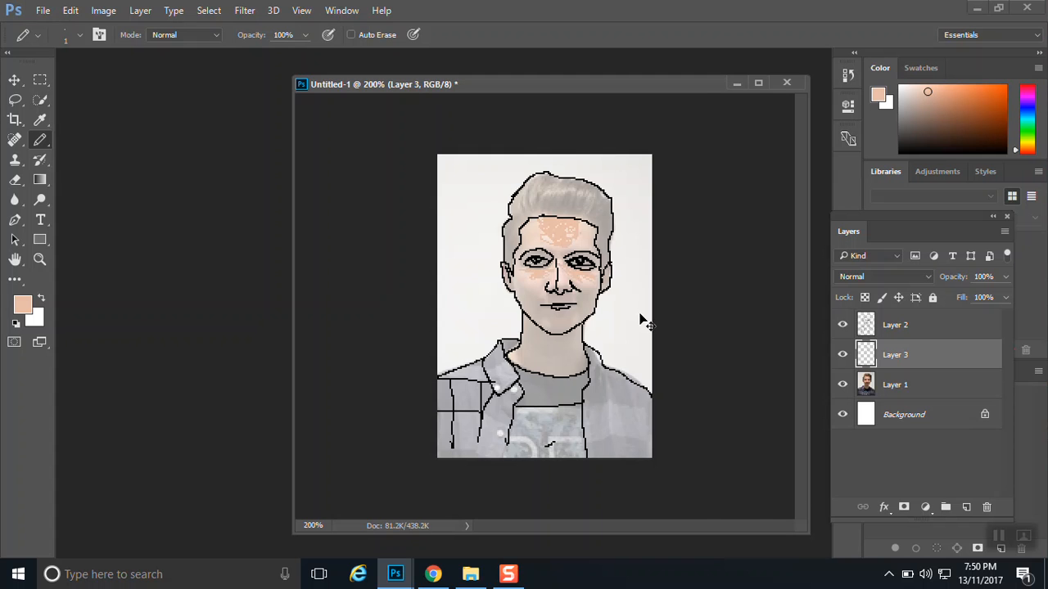
Step: With Layer 1 temporarily hidden, pencil the light skin tone over the cheeks and the nose on Layer 3
key(ctrl+plus)
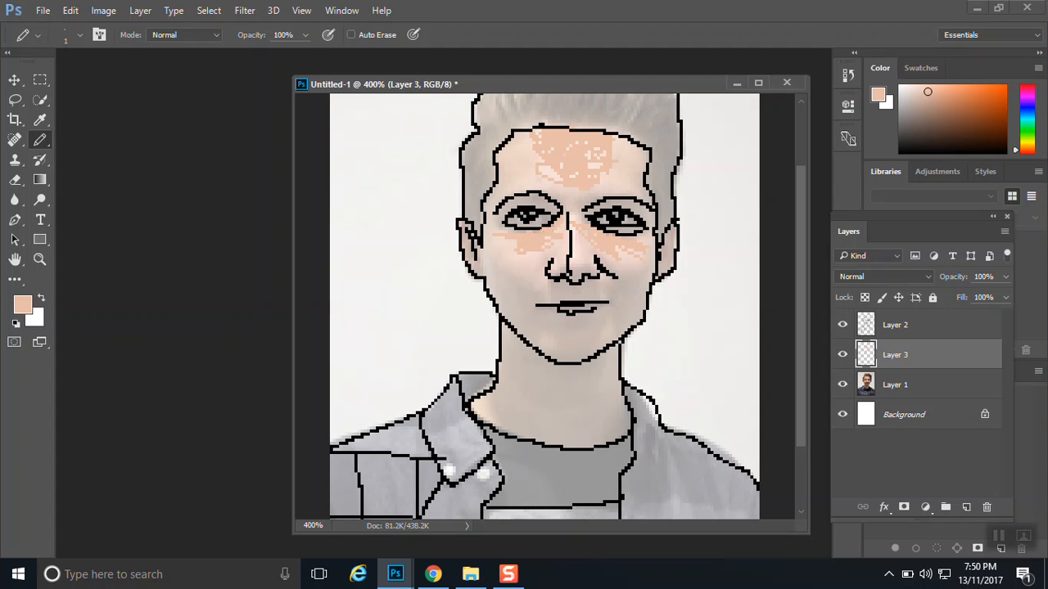
click(842, 387)
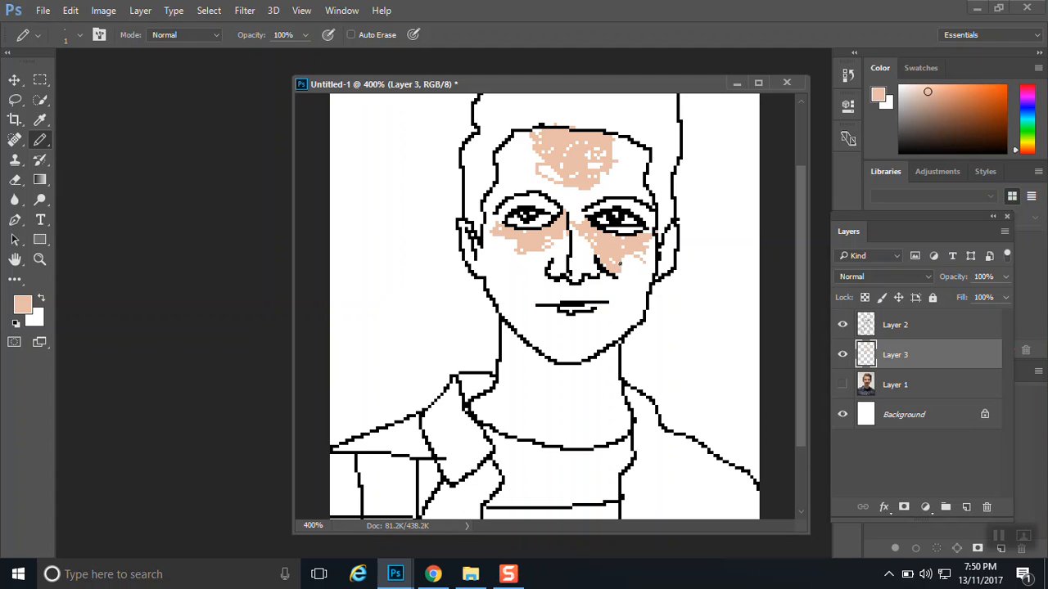
click(843, 325)
click(842, 325)
drag(571, 269, 575, 236)
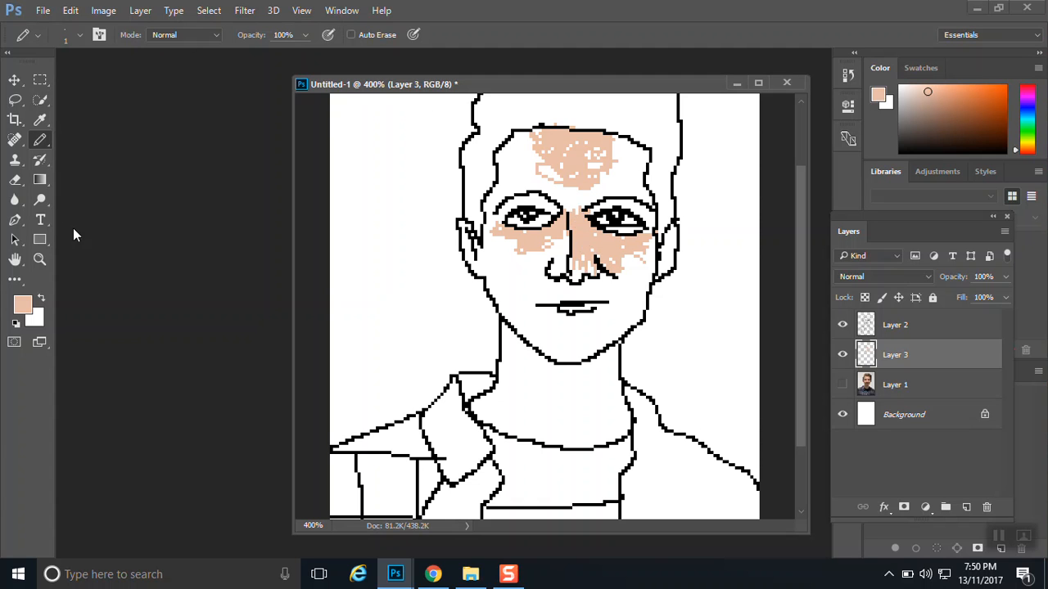
click(842, 384)
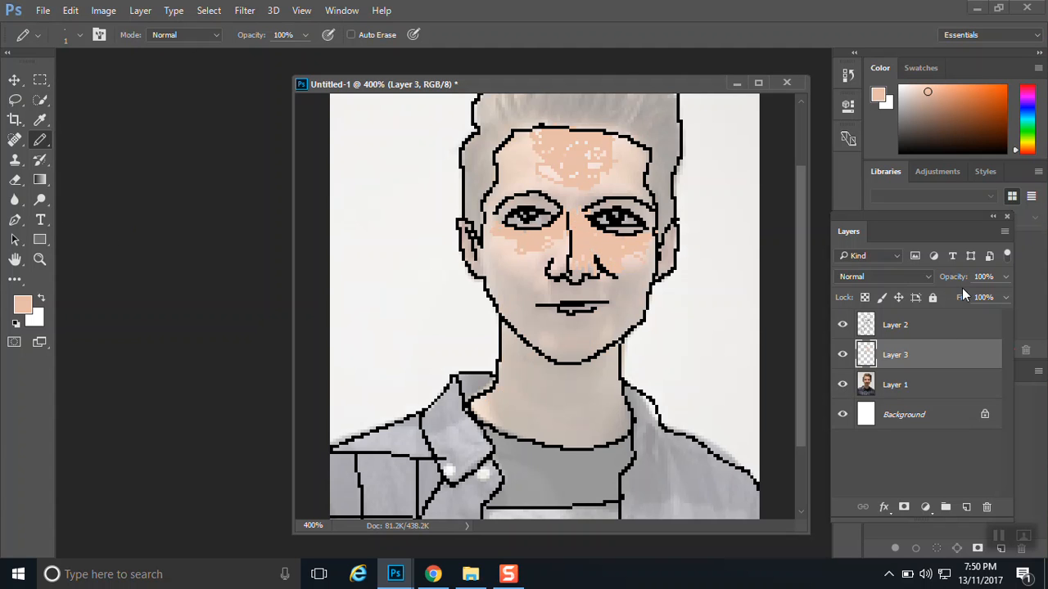
Step: Set the opacity of Layer 1 to 100% and sample the brown shadow tone at the jaw's edge as the foreground color
click(903, 384)
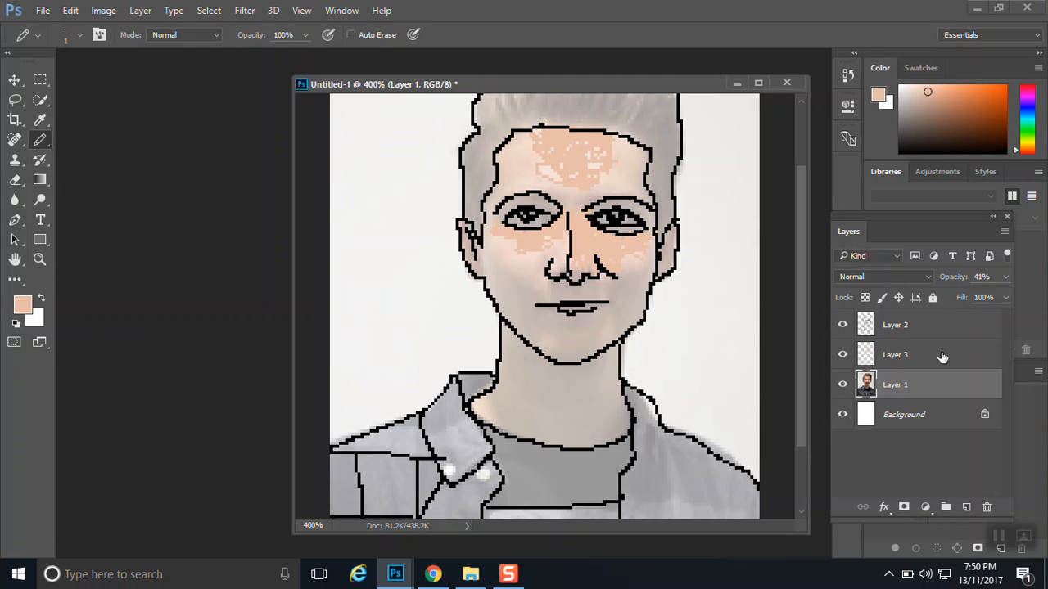
click(1006, 276)
drag(962, 296, 1028, 304)
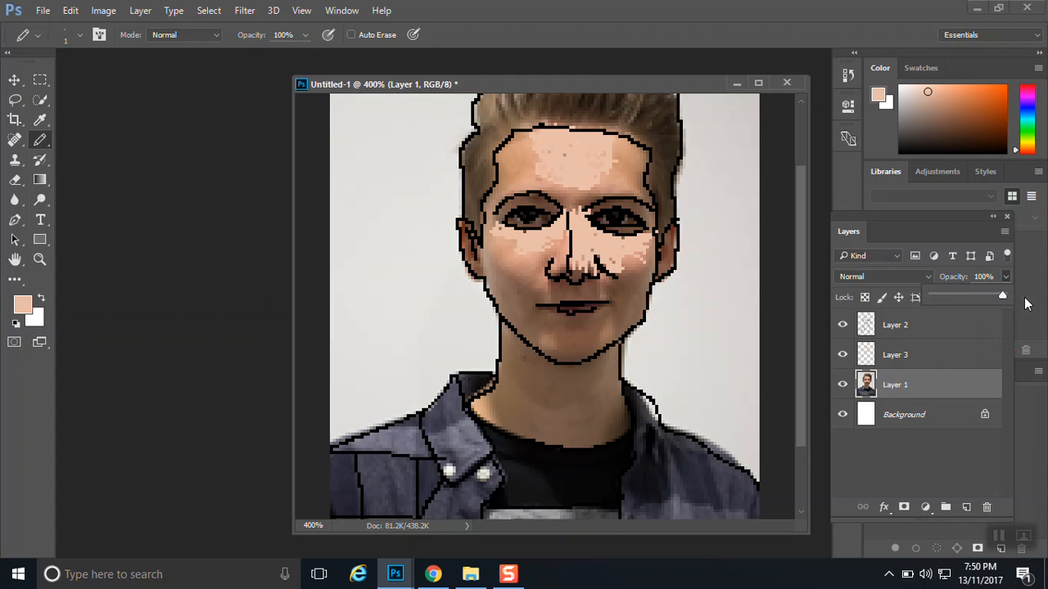
click(40, 119)
click(509, 291)
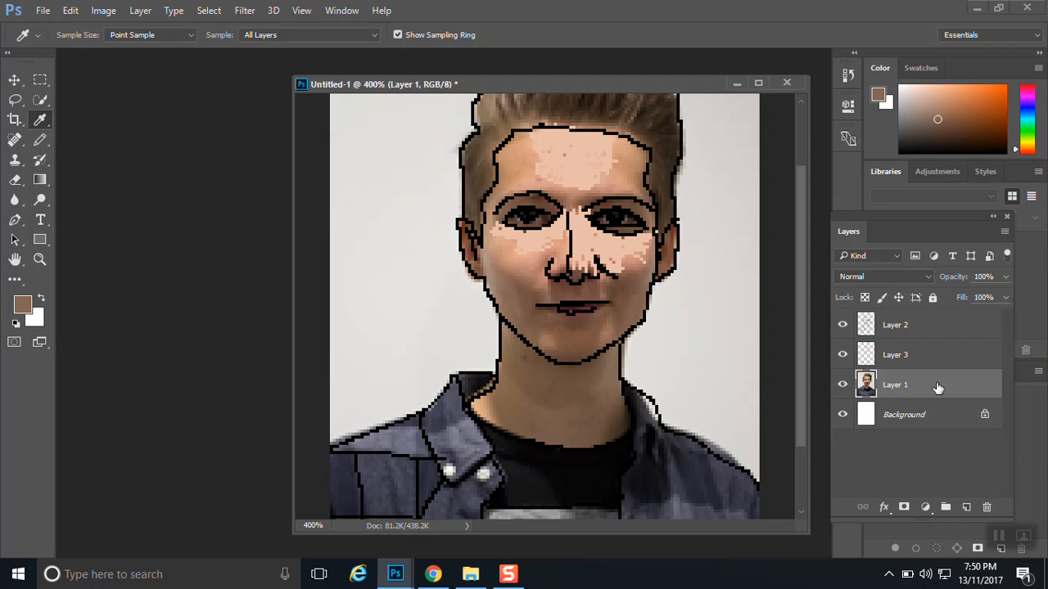
Step: Fade the Layer 1 photo again by lowering its opacity and make Layer 3 the active layer
click(908, 355)
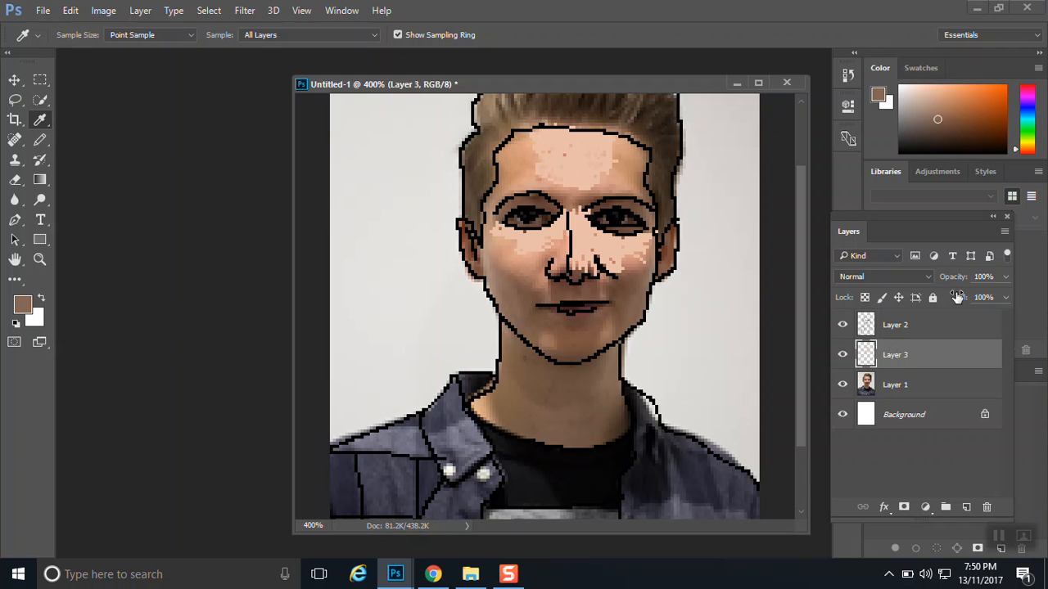
click(926, 383)
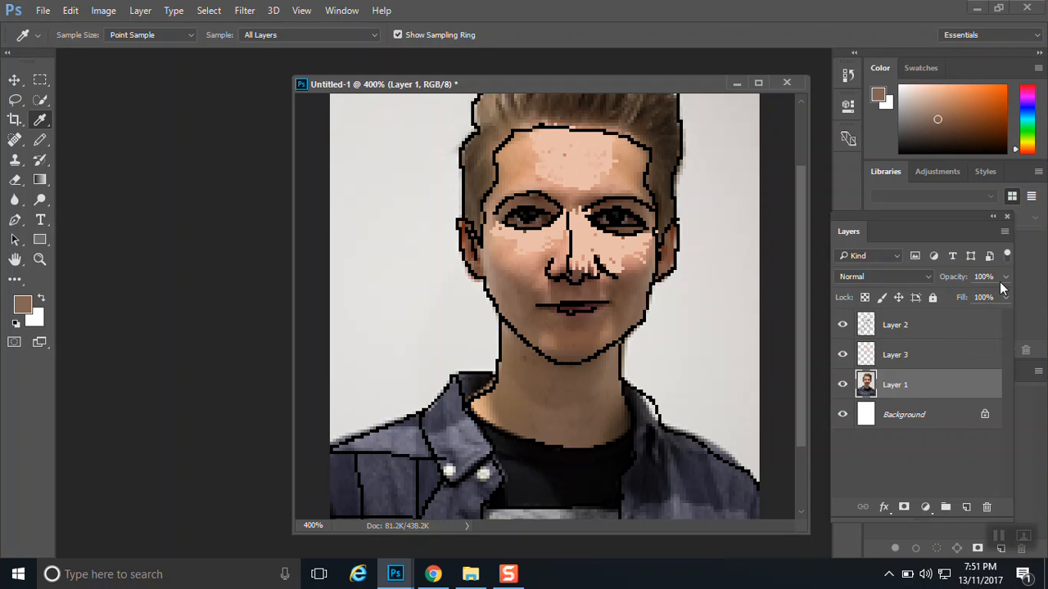
click(1006, 277)
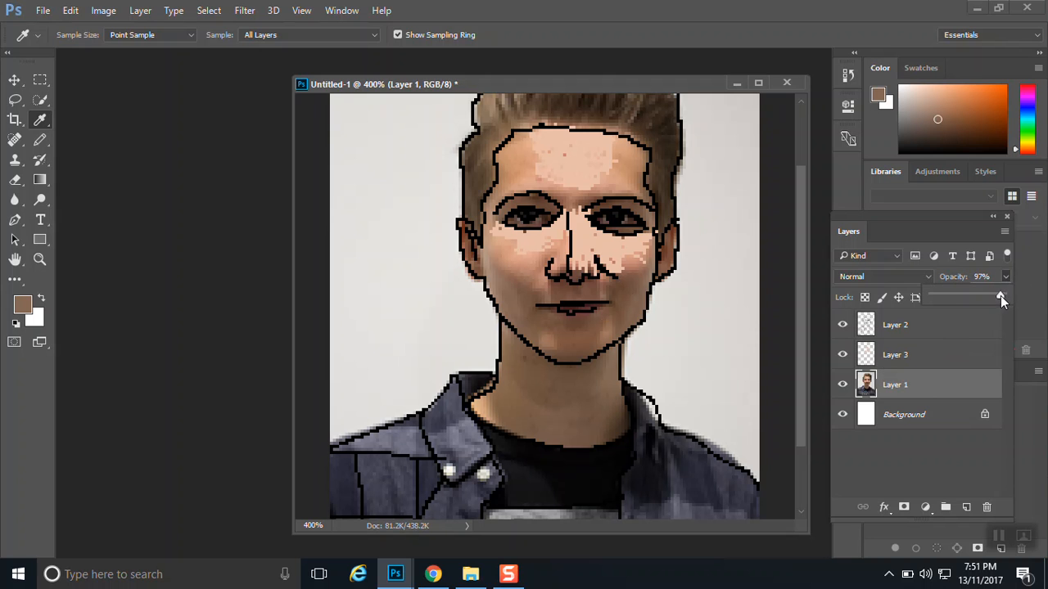
click(932, 354)
click(932, 355)
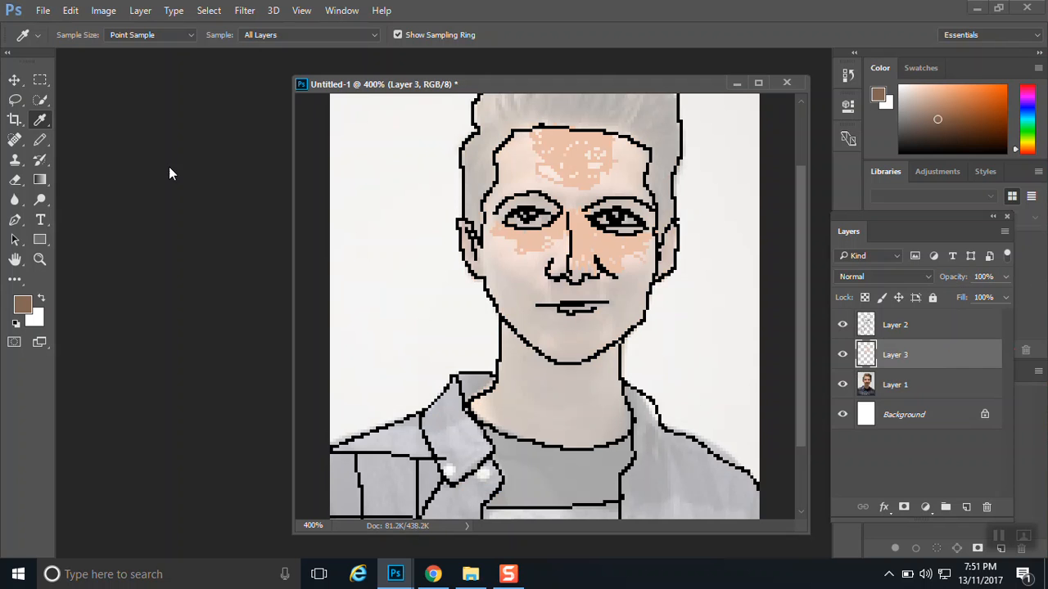
Step: Paint the brown shadow along the jaw and chin with a 4 px pencil, and check it with Layer 1 briefly hidden
key(b)
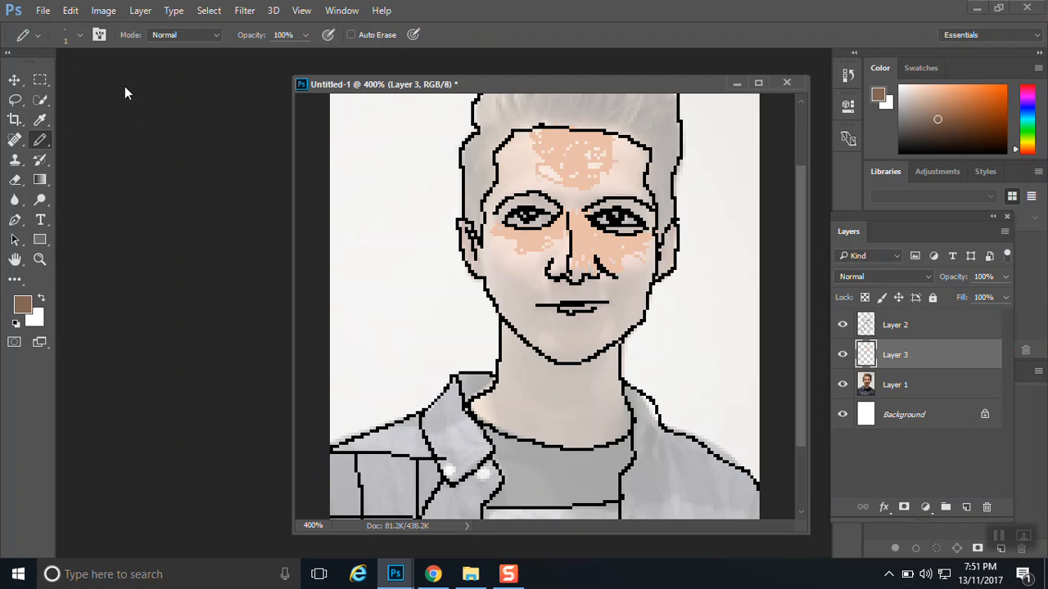
click(79, 35)
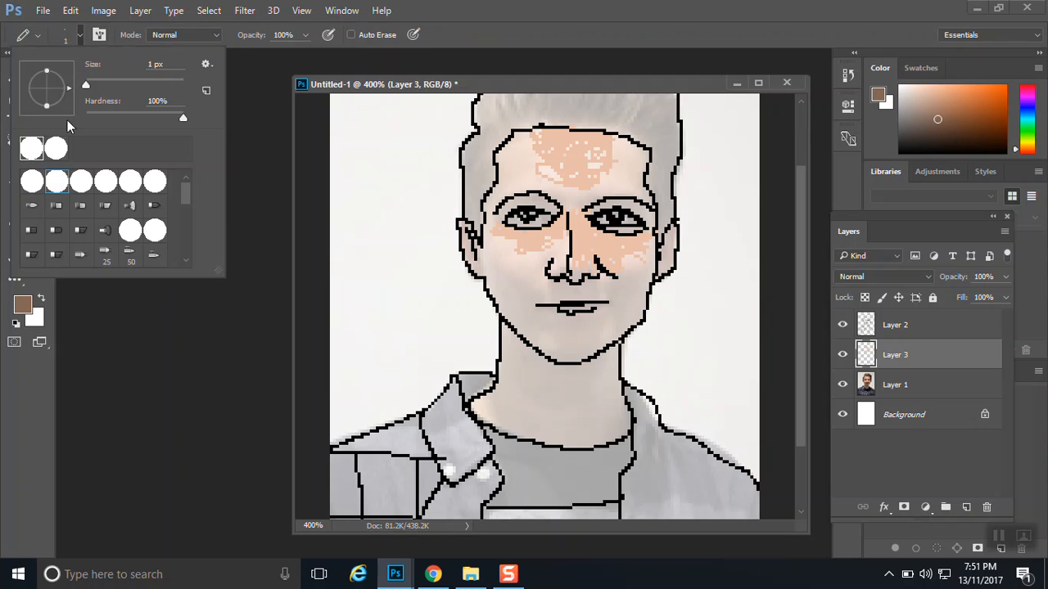
mouse_move(87, 87)
mouse_down()
mouse_move(98, 89)
mouse_move(88, 87)
mouse_up()
mouse_move(480, 275)
mouse_down()
mouse_move(503, 304)
mouse_move(486, 266)
mouse_move(516, 301)
mouse_move(528, 318)
mouse_move(511, 305)
mouse_move(513, 318)
mouse_move(542, 351)
mouse_move(537, 337)
mouse_move(550, 331)
mouse_move(581, 355)
mouse_move(604, 344)
mouse_move(560, 334)
mouse_up()
mouse_move(634, 282)
mouse_down()
mouse_move(638, 313)
mouse_move(602, 337)
mouse_move(636, 321)
mouse_up()
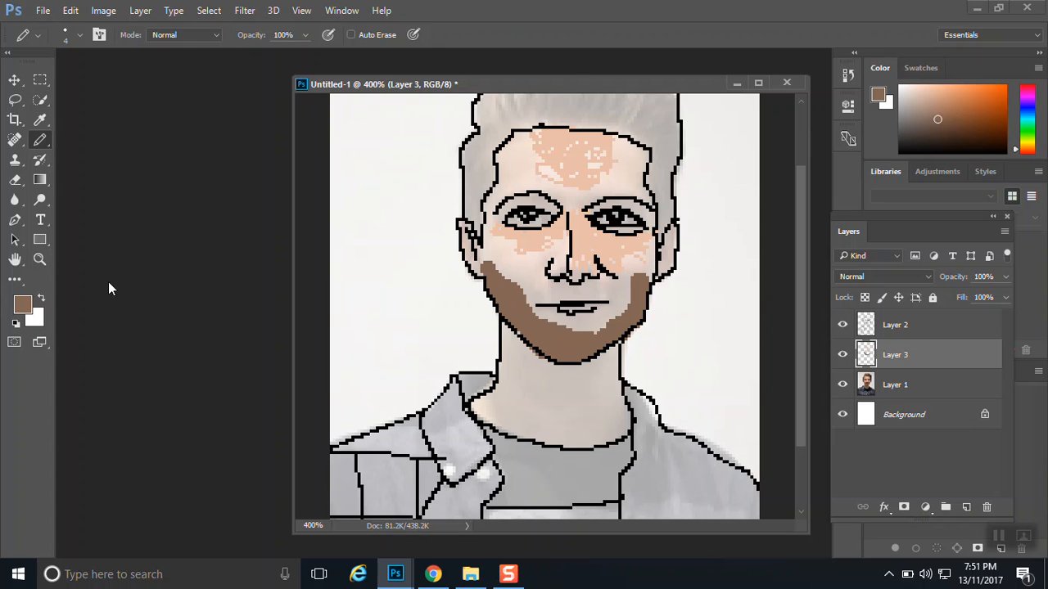
click(843, 386)
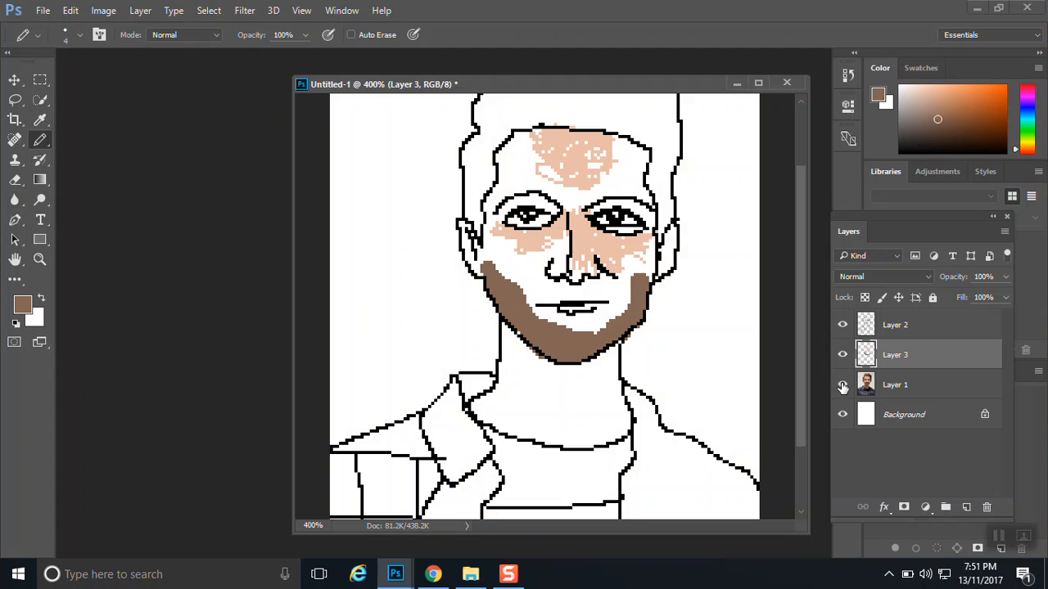
click(843, 386)
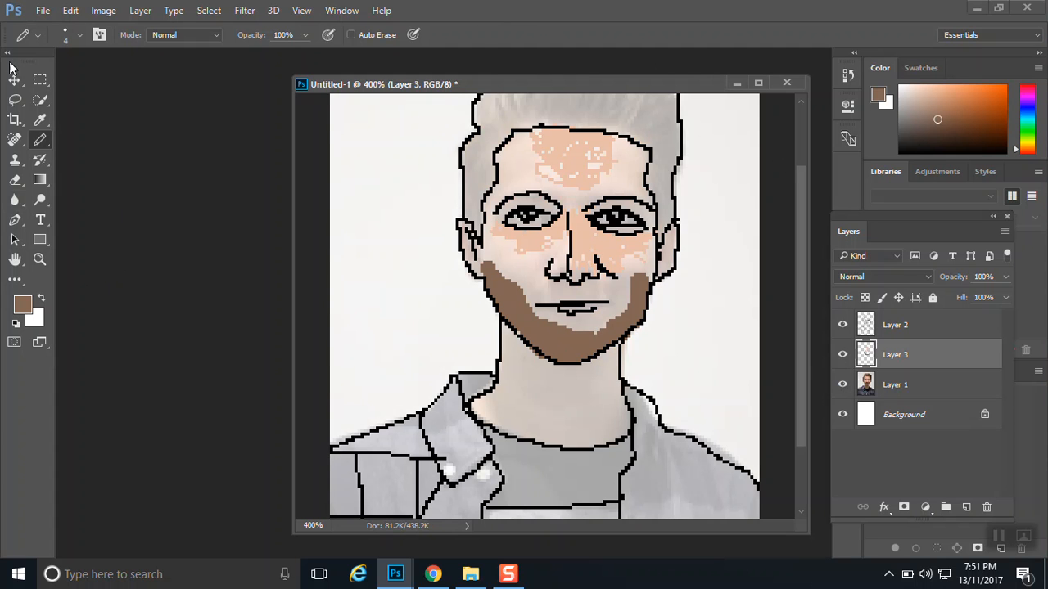
Step: Sample the light skin tone from the painted forehead and fill the middle of the forehead with the 4 px pencil
click(39, 119)
click(572, 167)
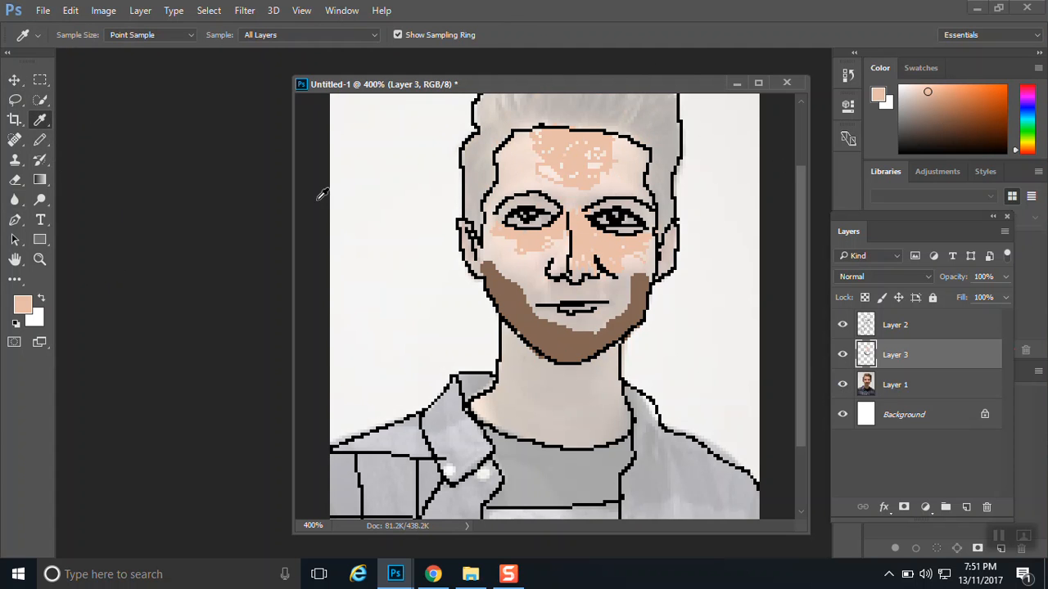
click(39, 140)
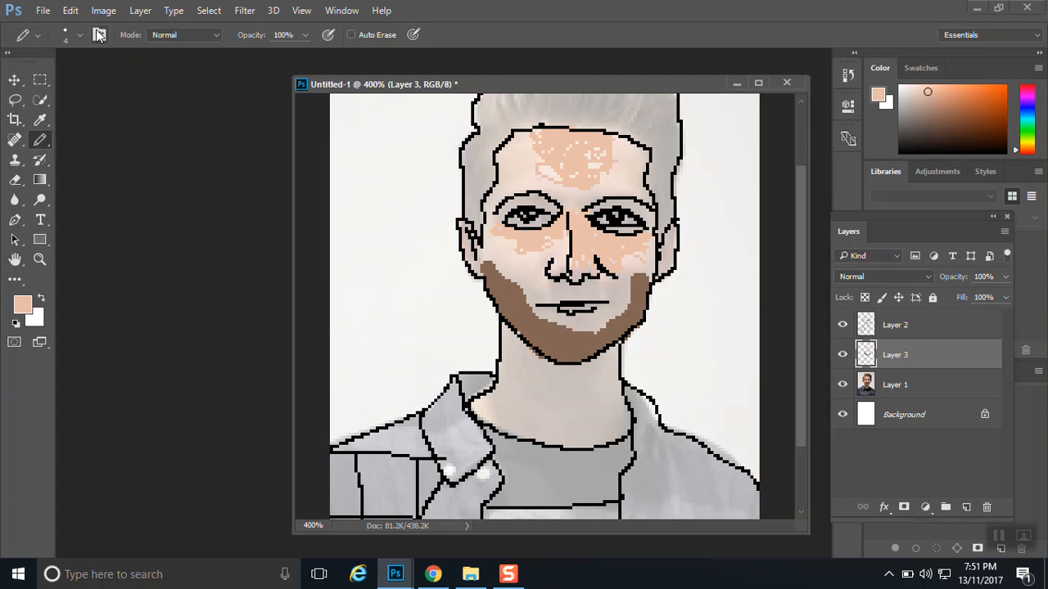
mouse_move(519, 169)
mouse_down()
mouse_move(528, 145)
mouse_move(580, 174)
mouse_move(604, 166)
mouse_move(613, 141)
mouse_move(631, 146)
mouse_move(617, 164)
mouse_move(626, 159)
mouse_move(565, 195)
mouse_move(528, 176)
mouse_move(557, 185)
mouse_move(539, 164)
mouse_move(546, 143)
mouse_move(521, 131)
mouse_move(602, 152)
mouse_up()
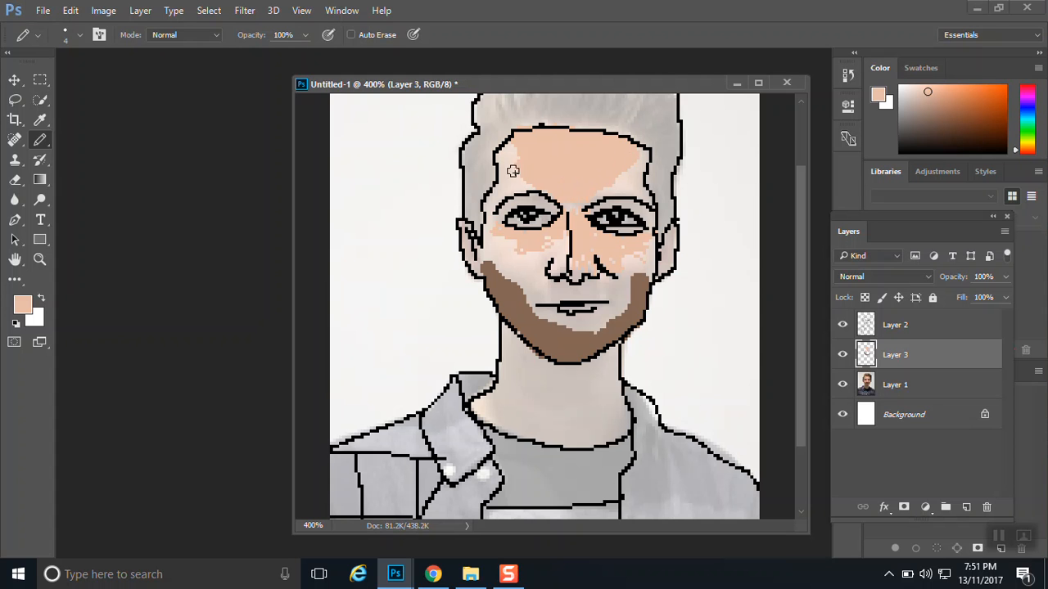
Step: Open the example file Eboy_2.psd from the eboy folder and move its window clear of the layer list
click(41, 13)
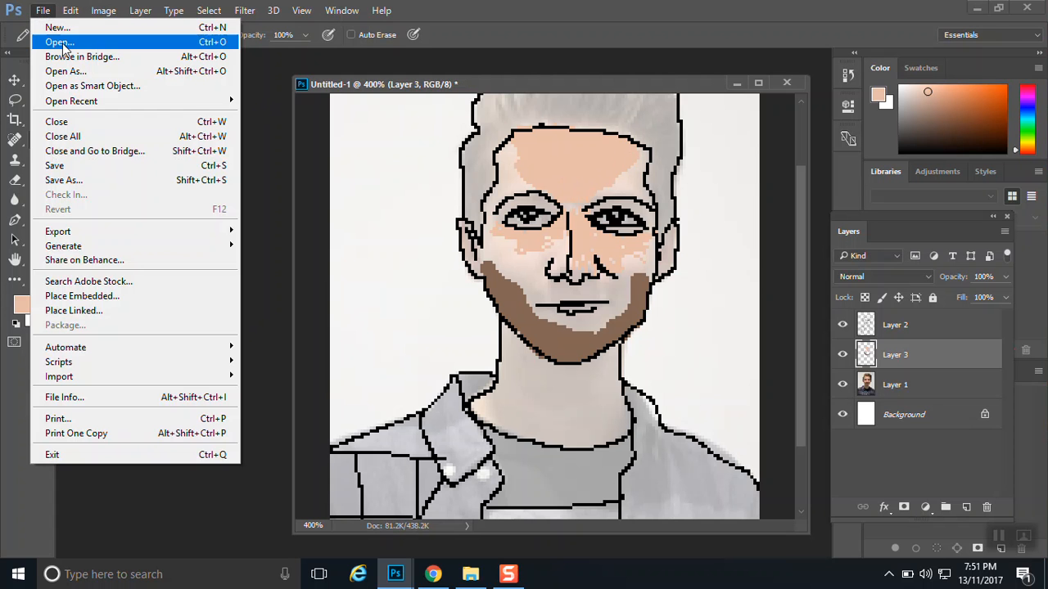
click(61, 44)
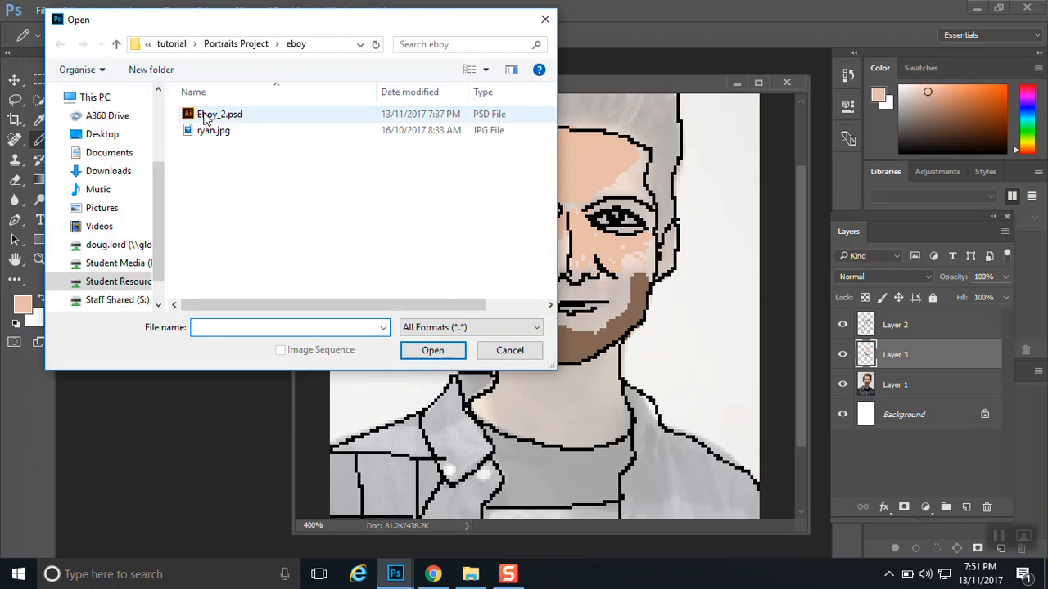
click(209, 121)
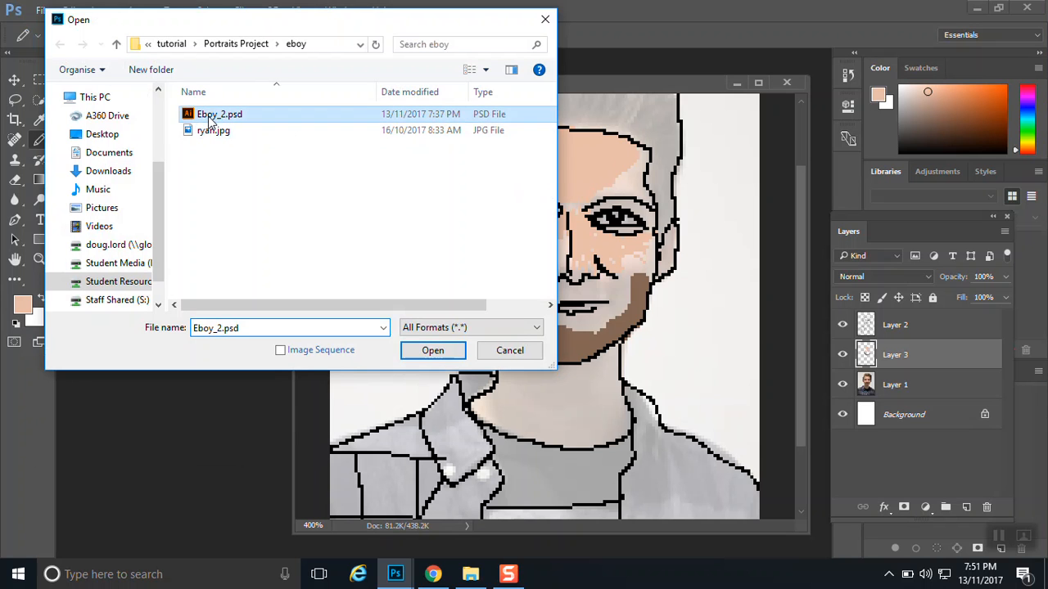
click(440, 352)
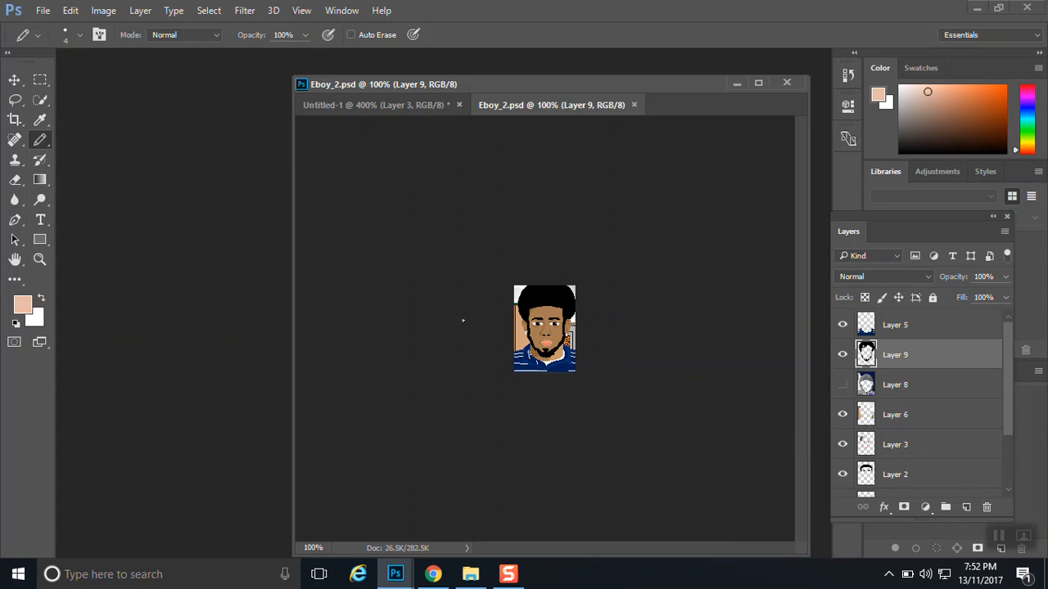
drag(514, 89, 389, 73)
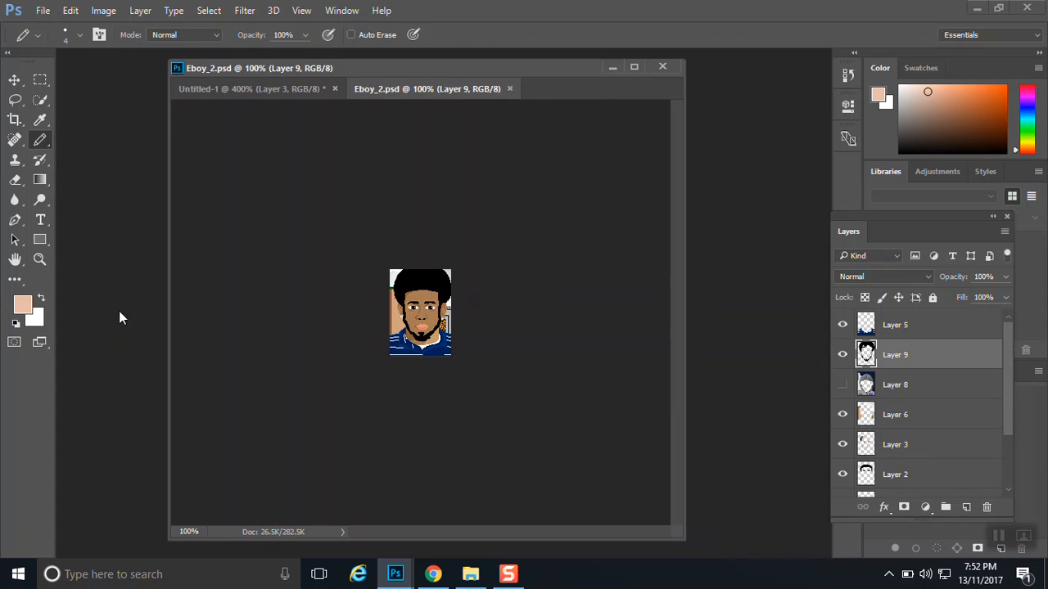
click(39, 239)
click(408, 315)
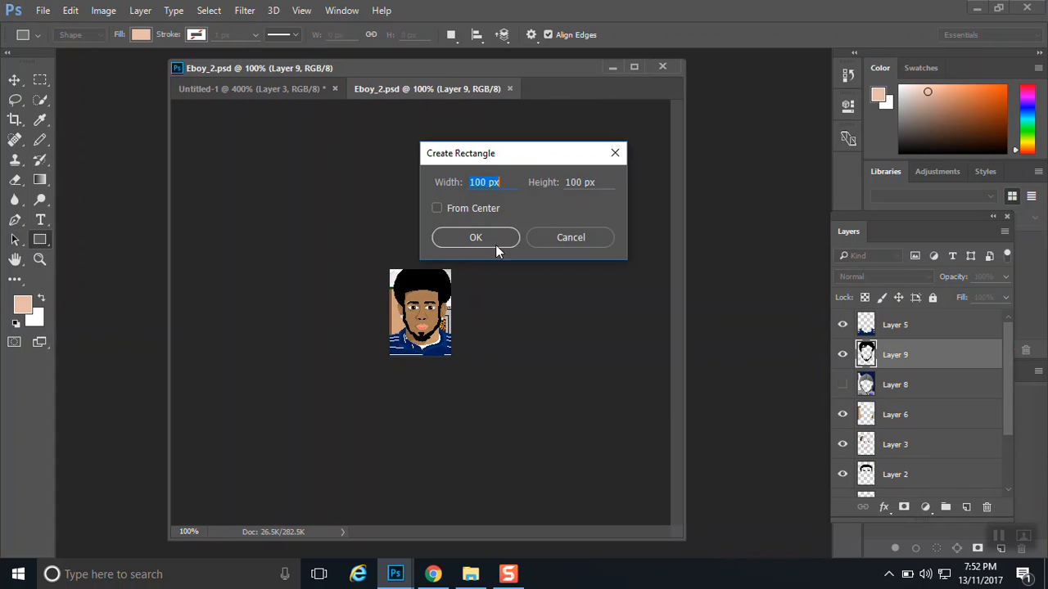
click(584, 241)
Step: Magnify the example portrait to 400% and extend the layer list to show all of its layers
click(39, 259)
click(422, 322)
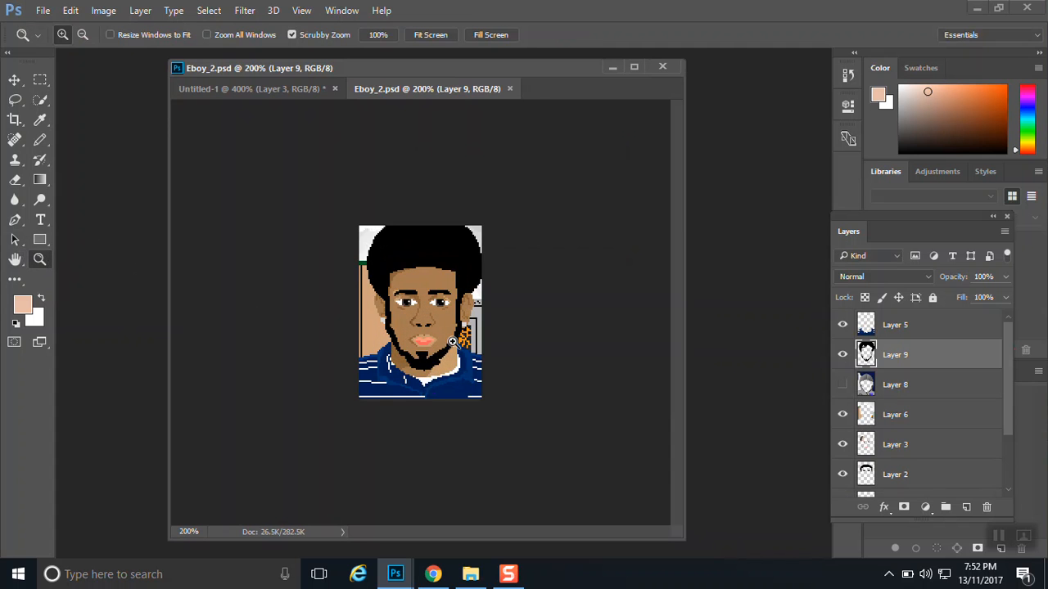
click(455, 346)
click(457, 350)
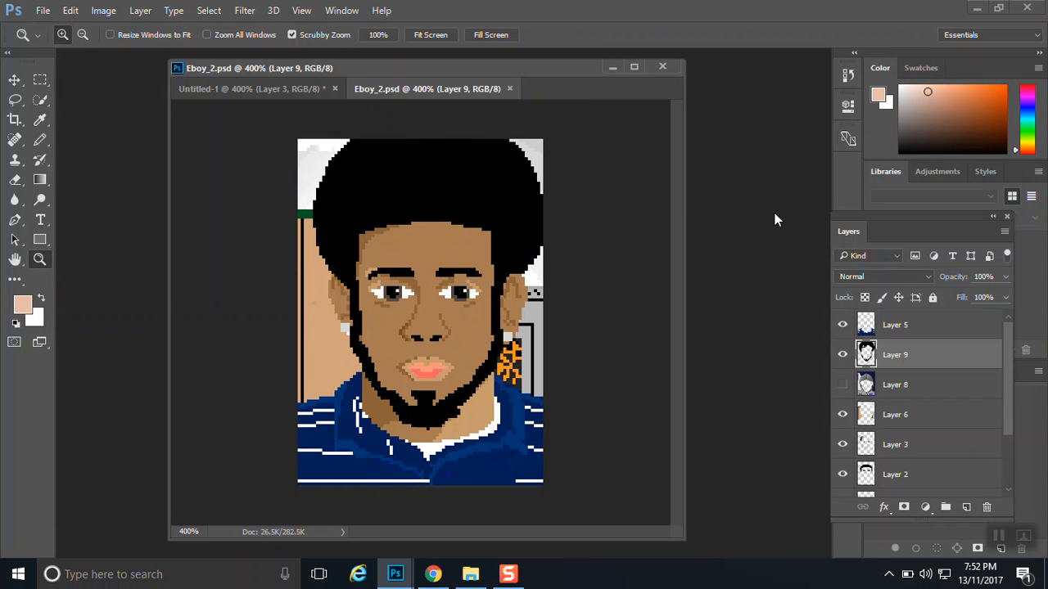
drag(847, 234, 722, 129)
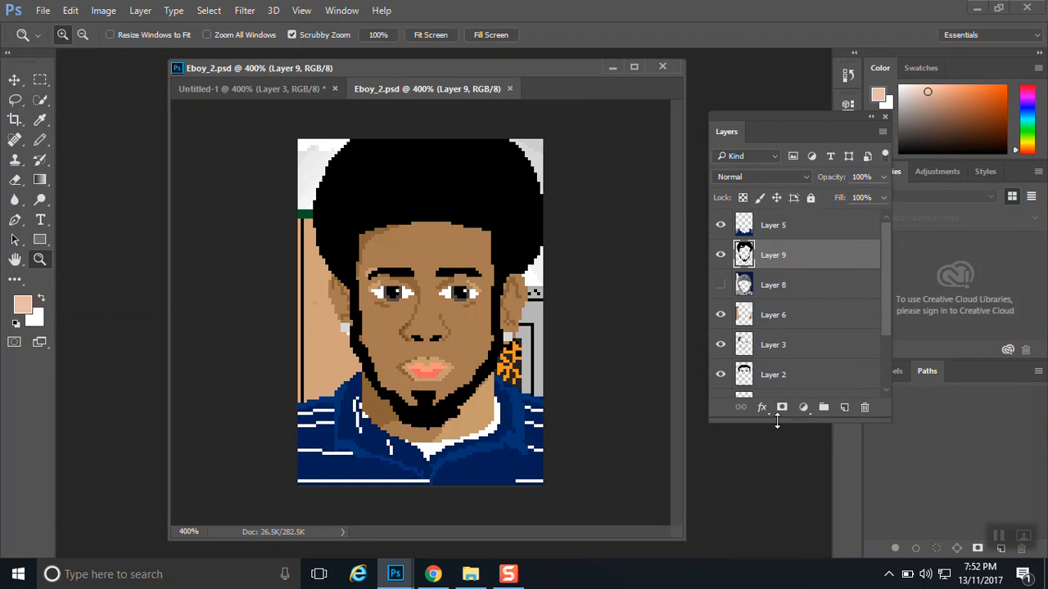
drag(776, 419, 778, 509)
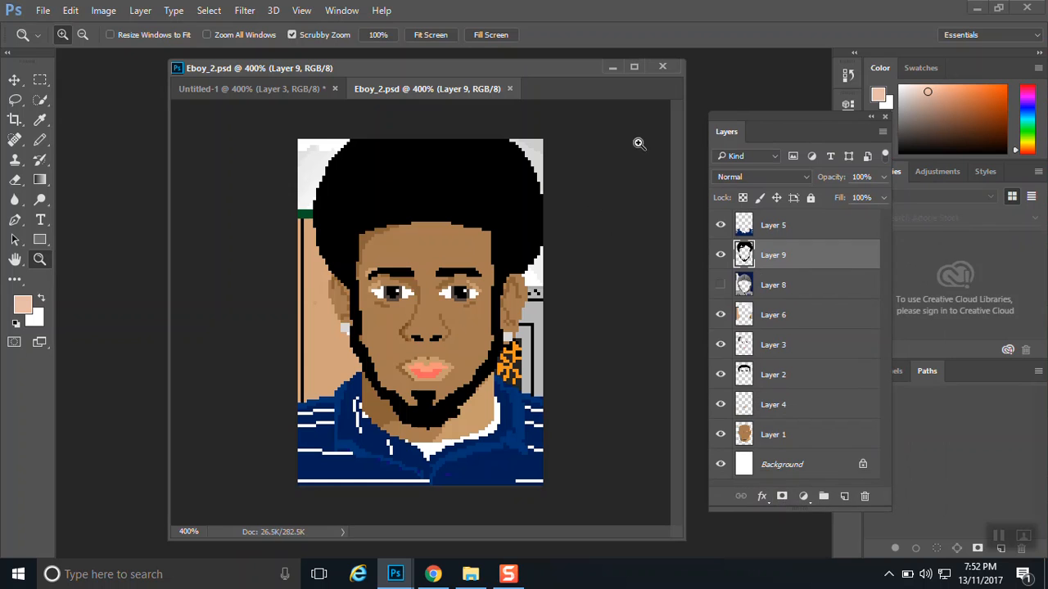
Step: Compare the example portrait's variants by hiding Layer 9, showing and hiding Layer 8, and showing Layer 9 again
click(721, 255)
click(779, 376)
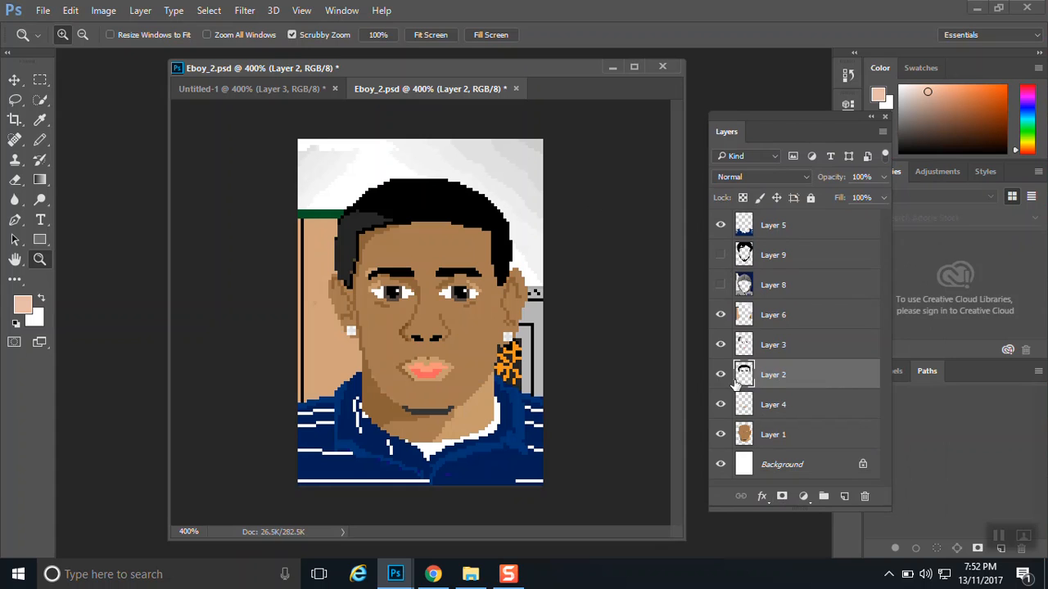
click(720, 285)
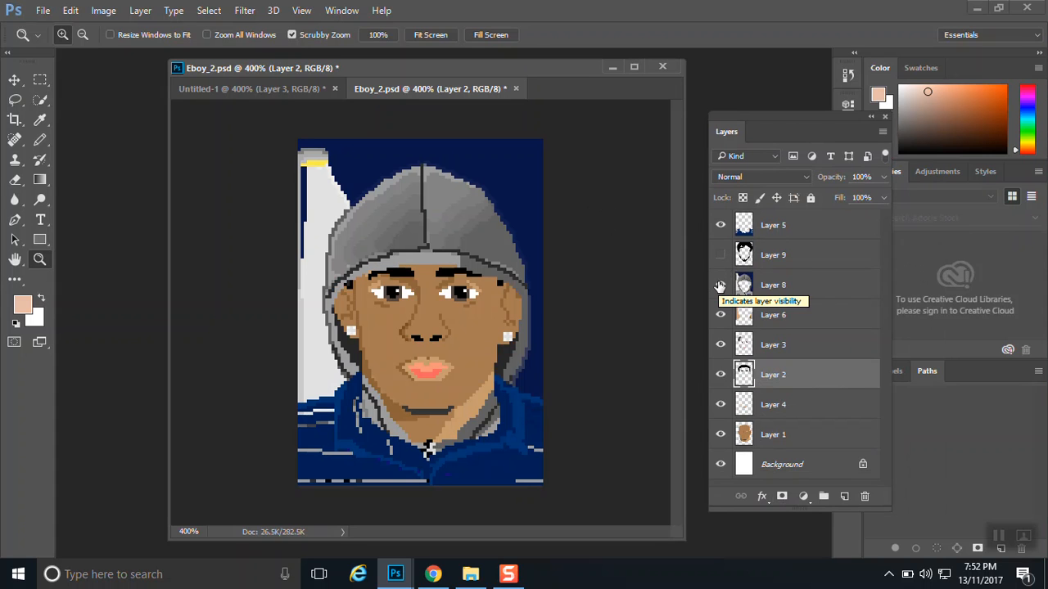
click(720, 285)
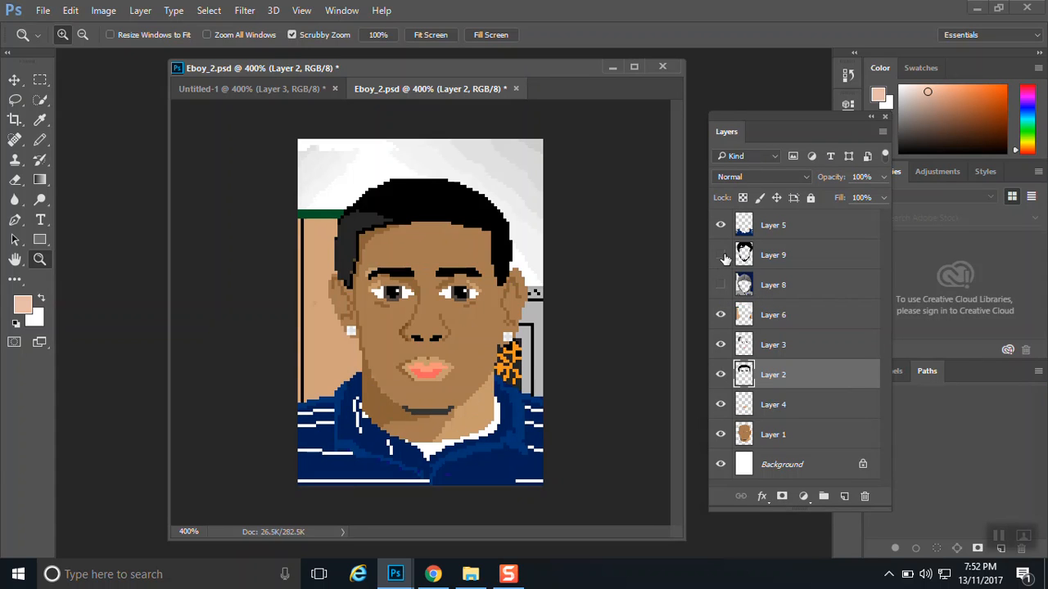
click(722, 254)
click(722, 255)
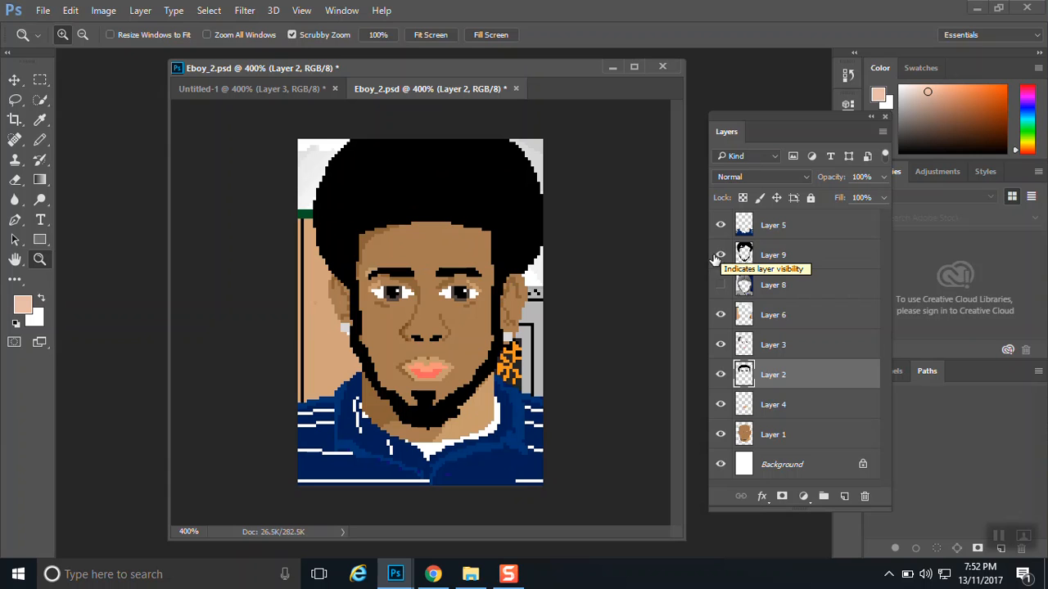
Step: Compare the example portrait's variants by hiding Layer 9, toggling Layer 8 and leaving it shown, and briefly toggling Layer 9
click(721, 255)
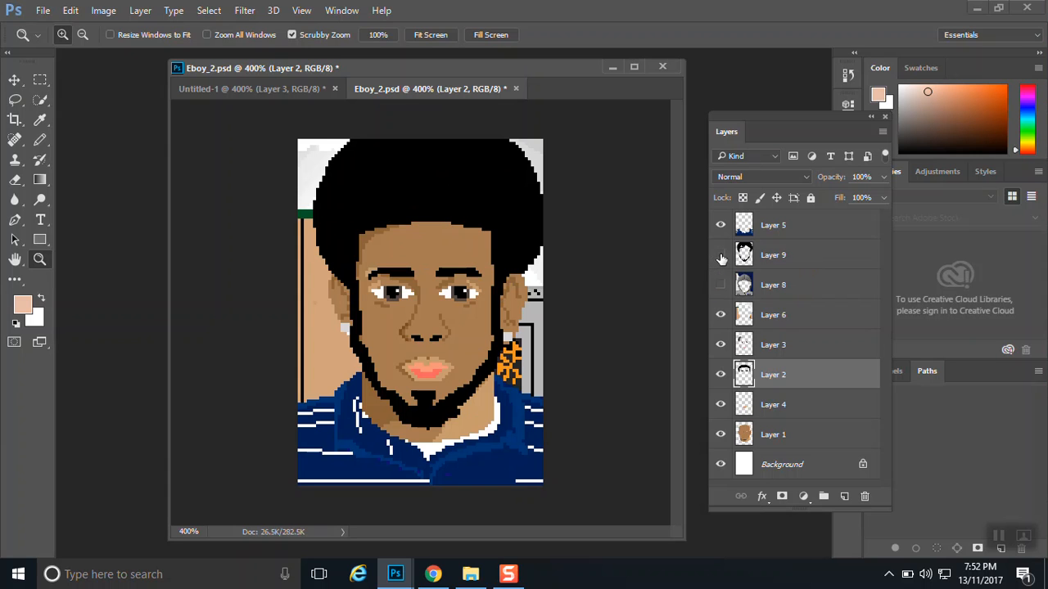
click(720, 285)
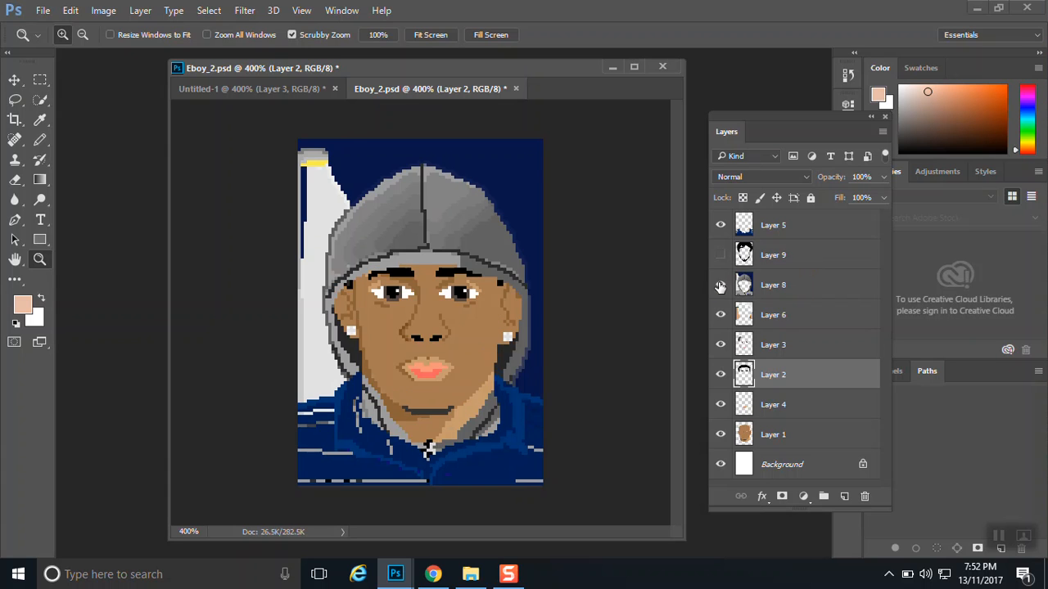
click(720, 284)
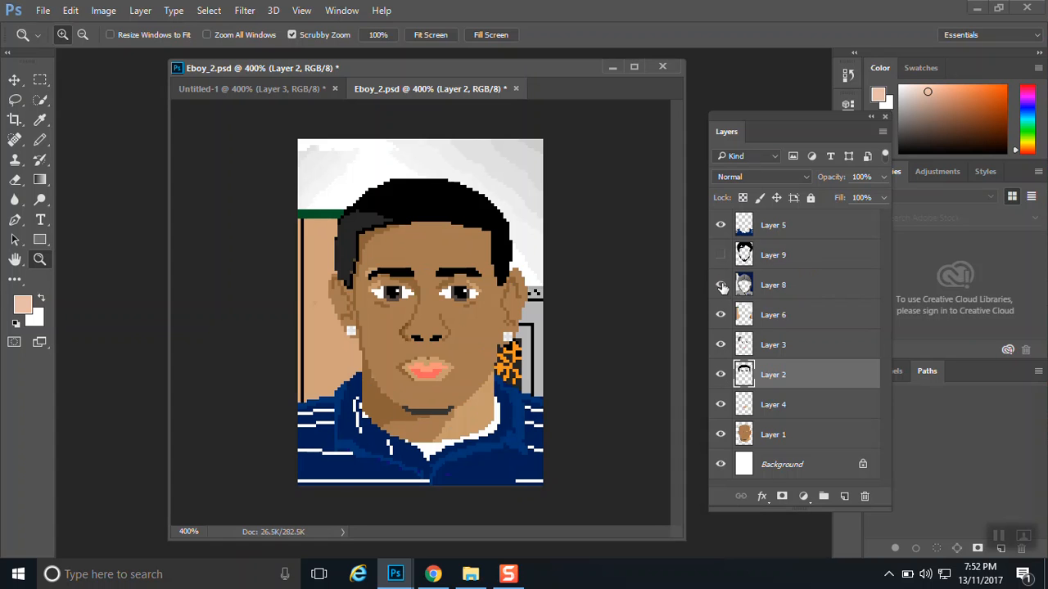
click(720, 284)
click(721, 255)
click(721, 255)
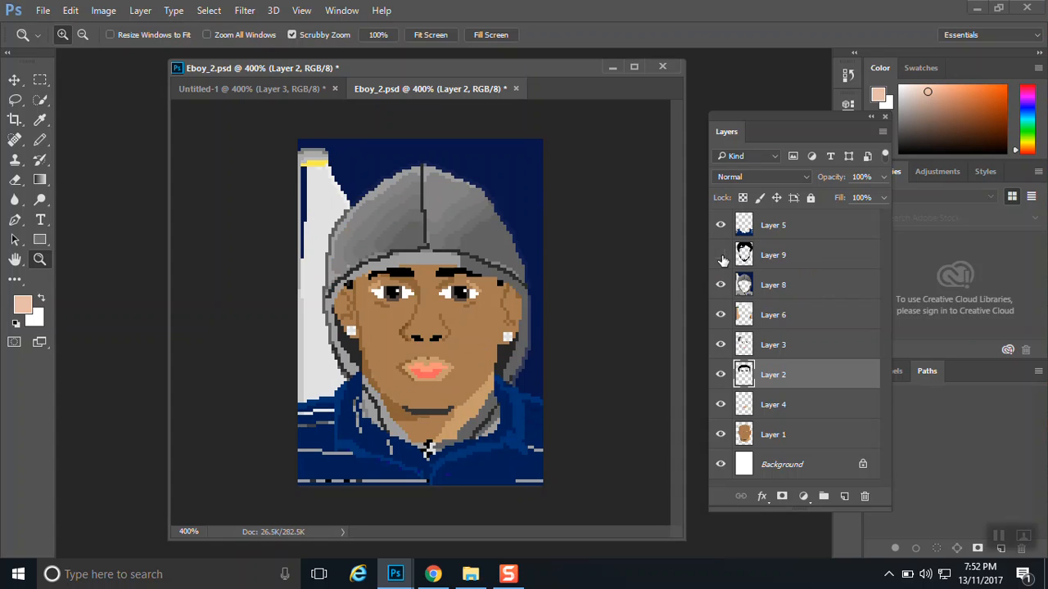
Step: Return to the Untitled-1 portrait and hide the reference photo on Layer 1
drag(406, 67, 396, 67)
click(263, 90)
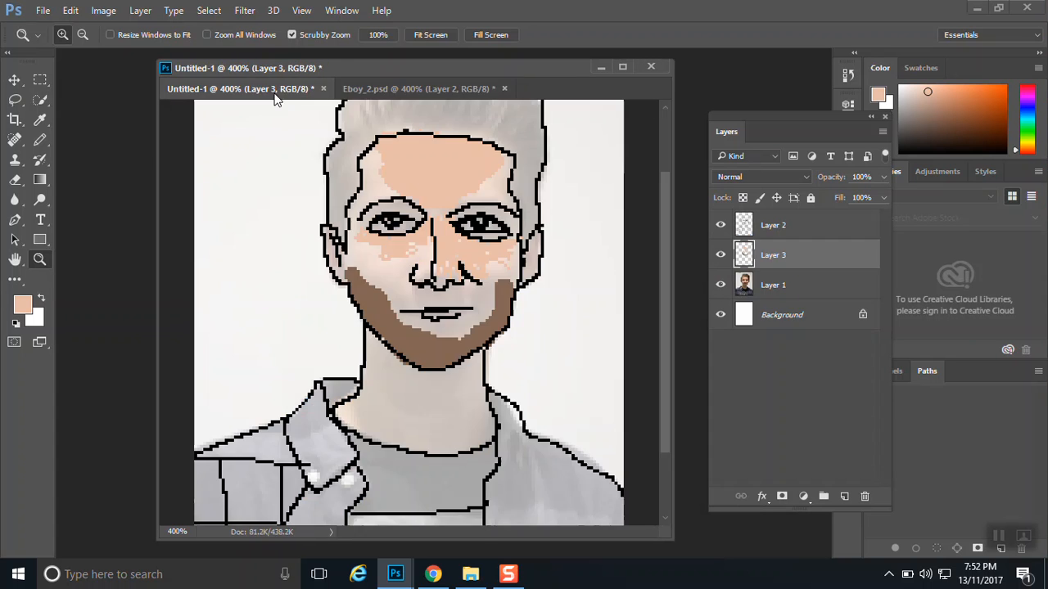
click(720, 285)
Step: Save the portrait in the eboy folder as the layered Photoshop file "eboy 1 .psd", accepting the format options
click(43, 11)
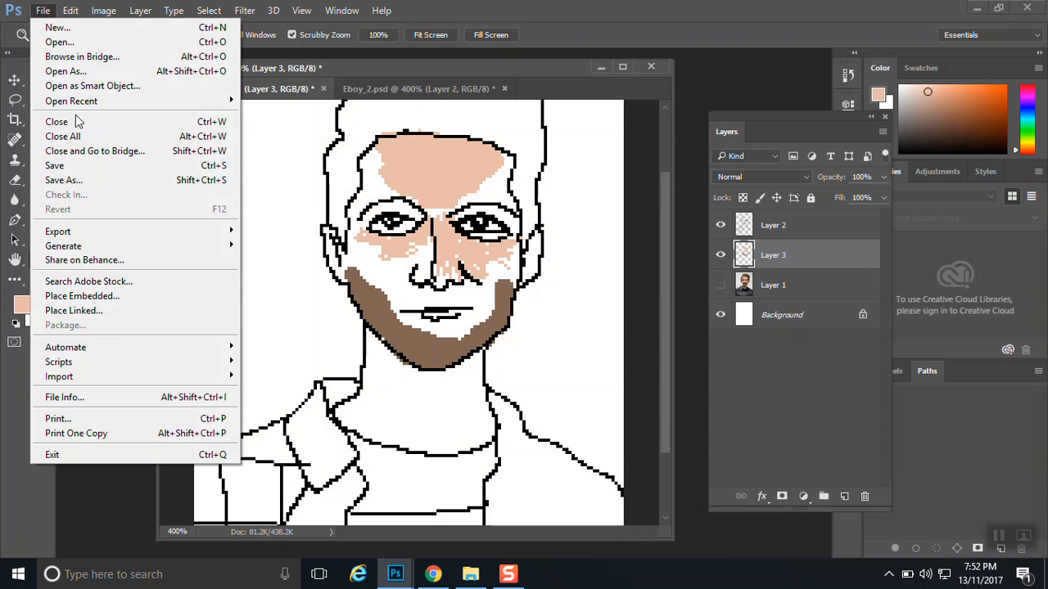
click(82, 167)
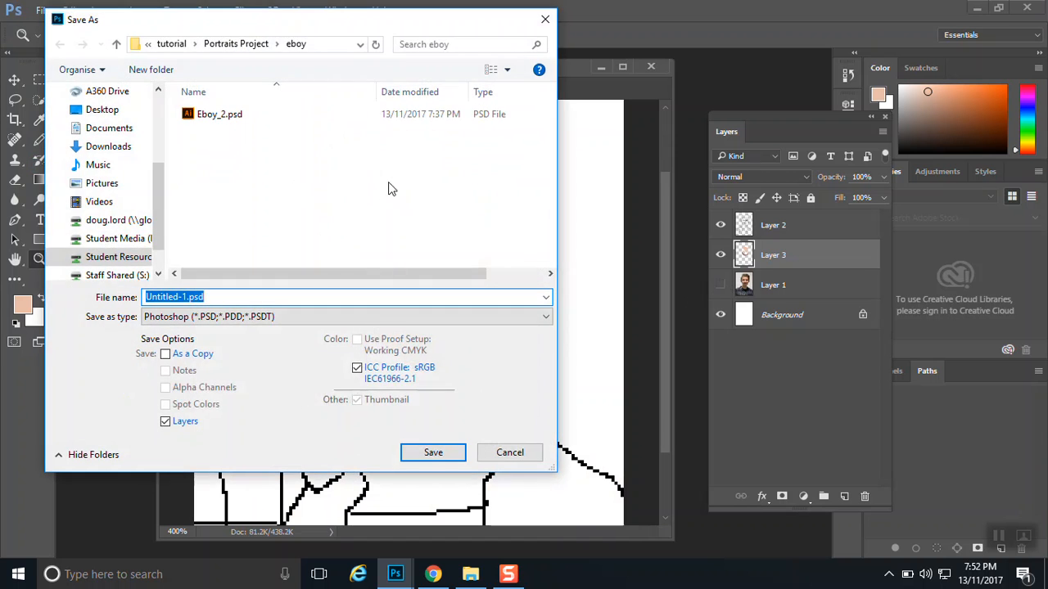
drag(290, 29, 401, 72)
click(349, 340)
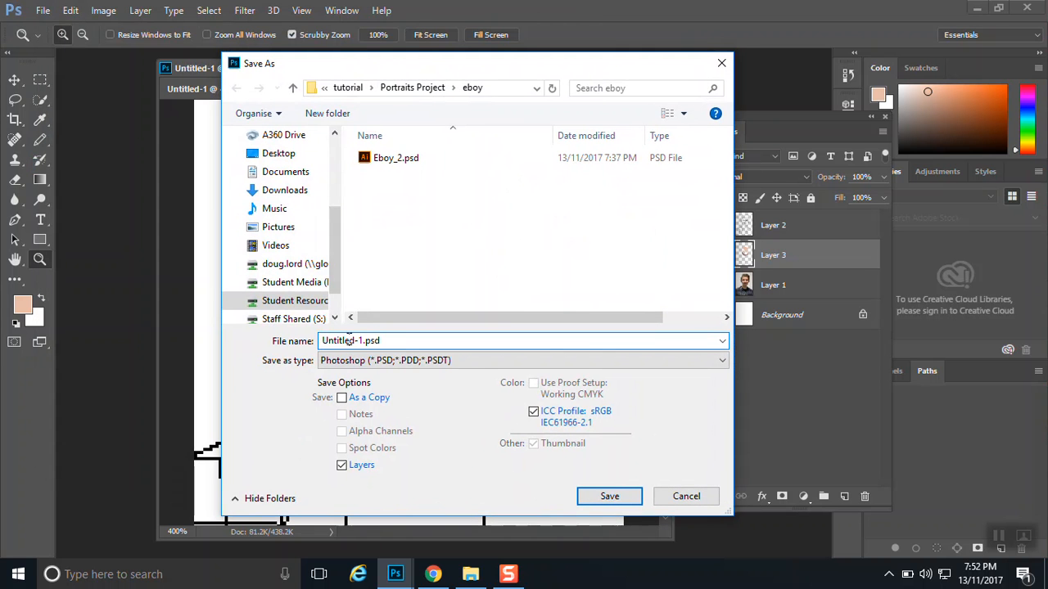
drag(364, 340, 244, 327)
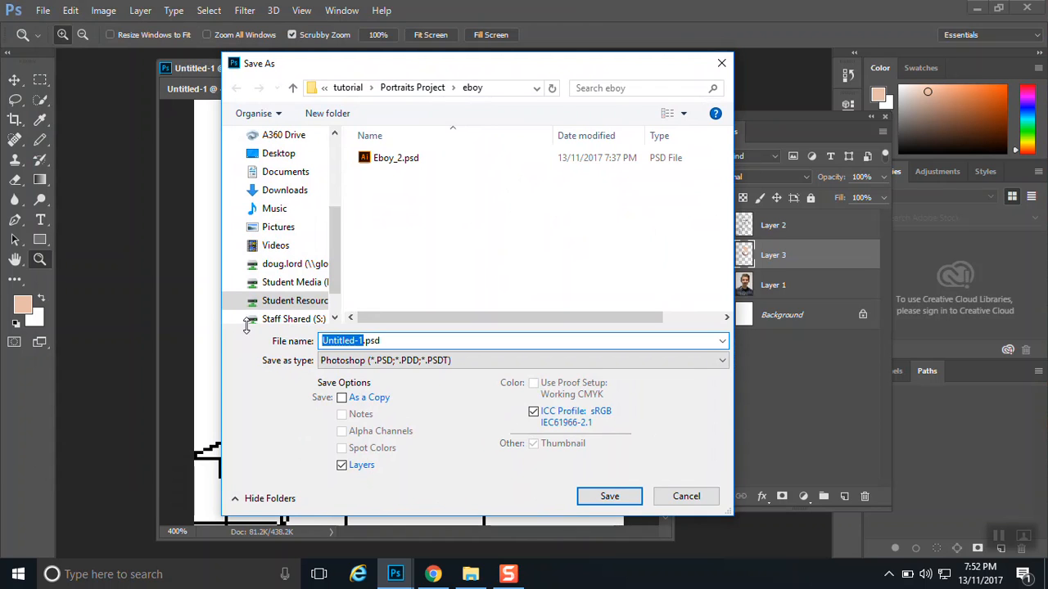
text(eboy )
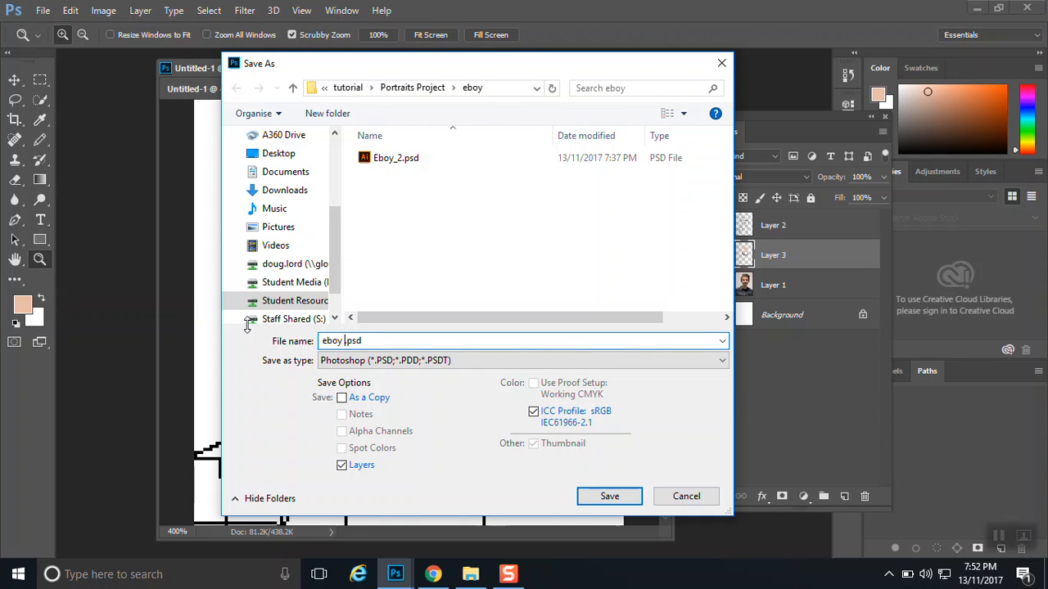
text(1)
click(612, 496)
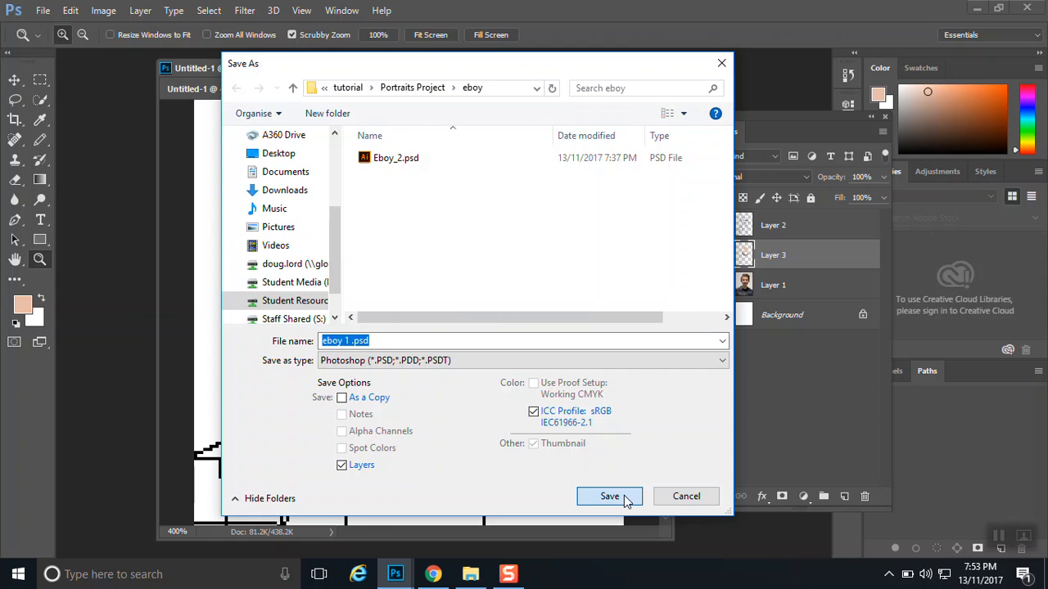
click(700, 172)
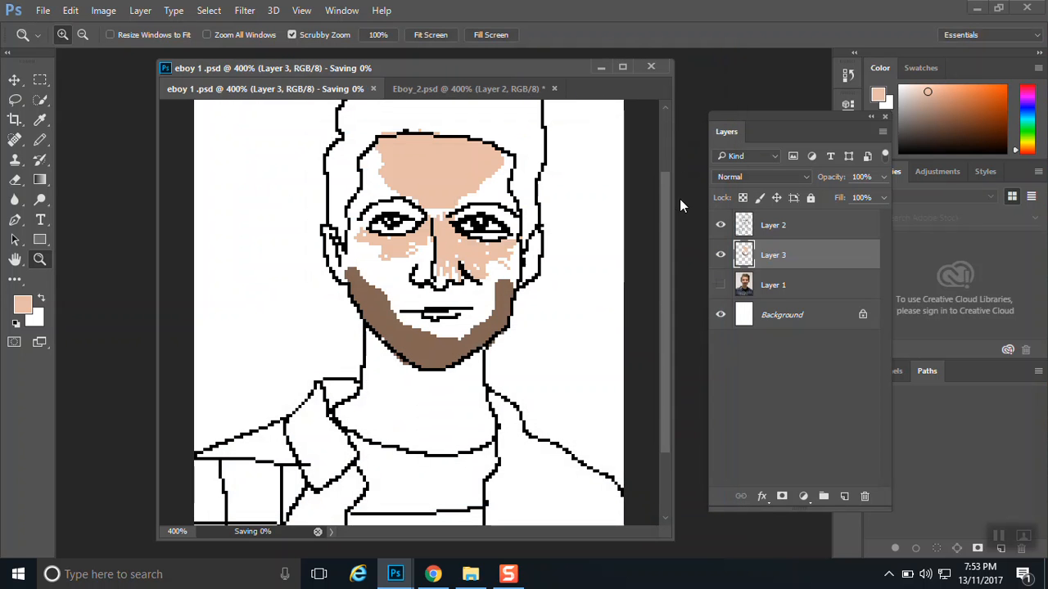
Step: Look at the eBoy portraits page in Chrome, then return to Photoshop and view the Eboy_2.psd example
click(434, 575)
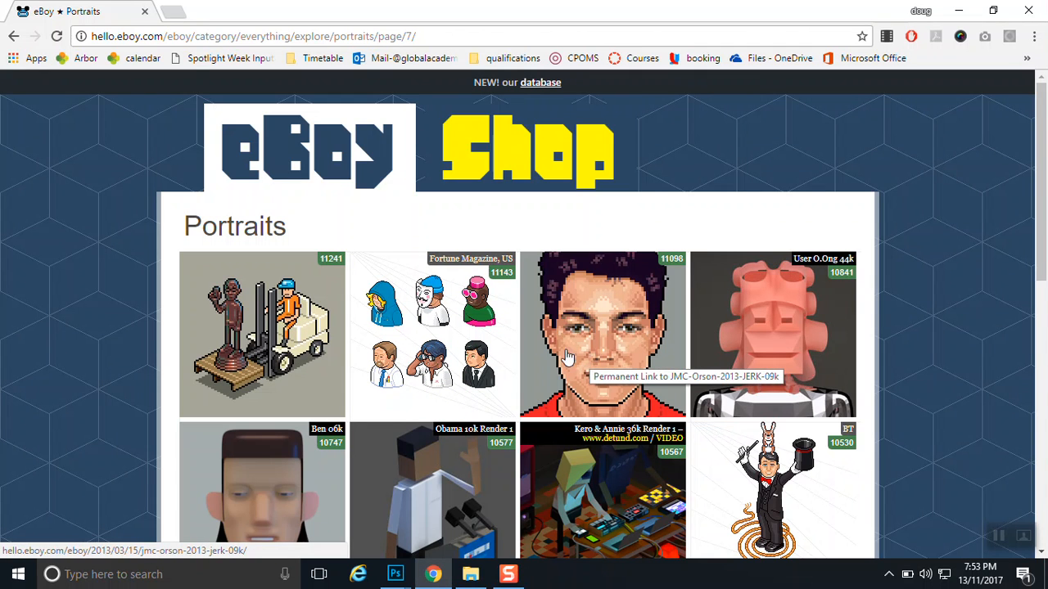
click(957, 10)
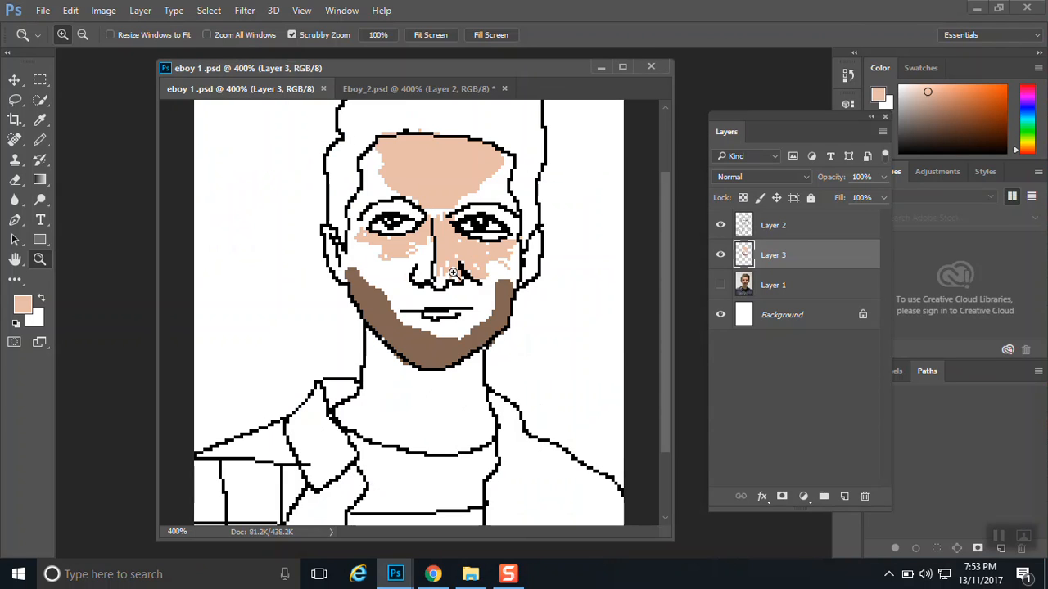
click(367, 88)
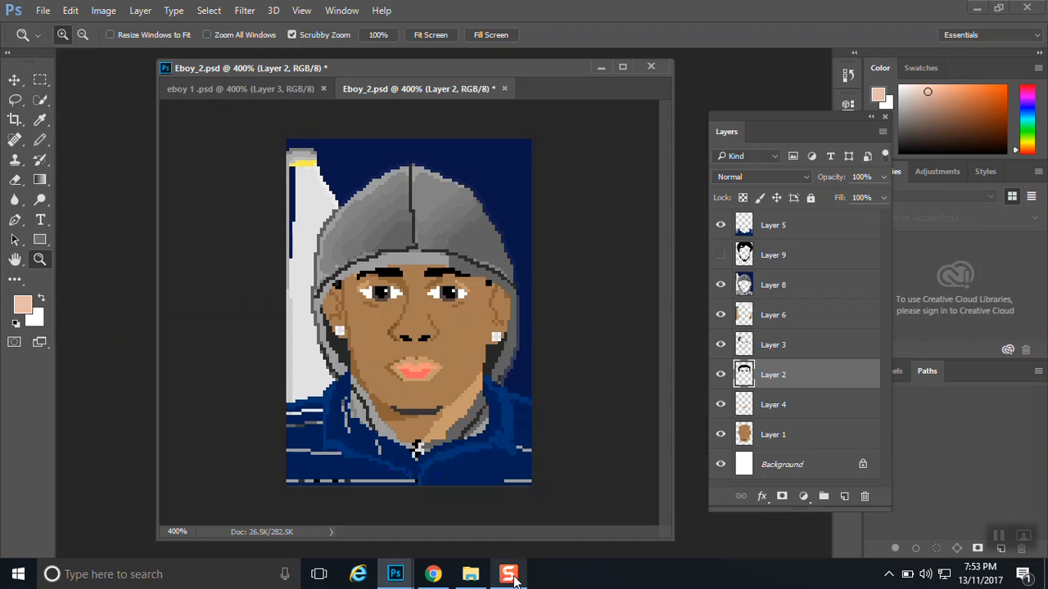
mouse_move(513, 578)
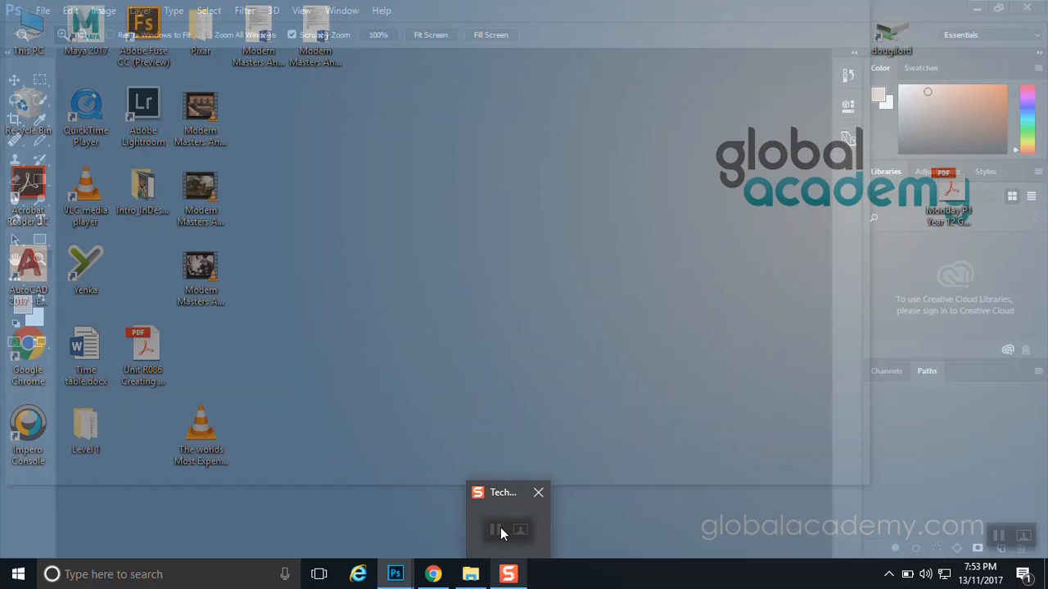